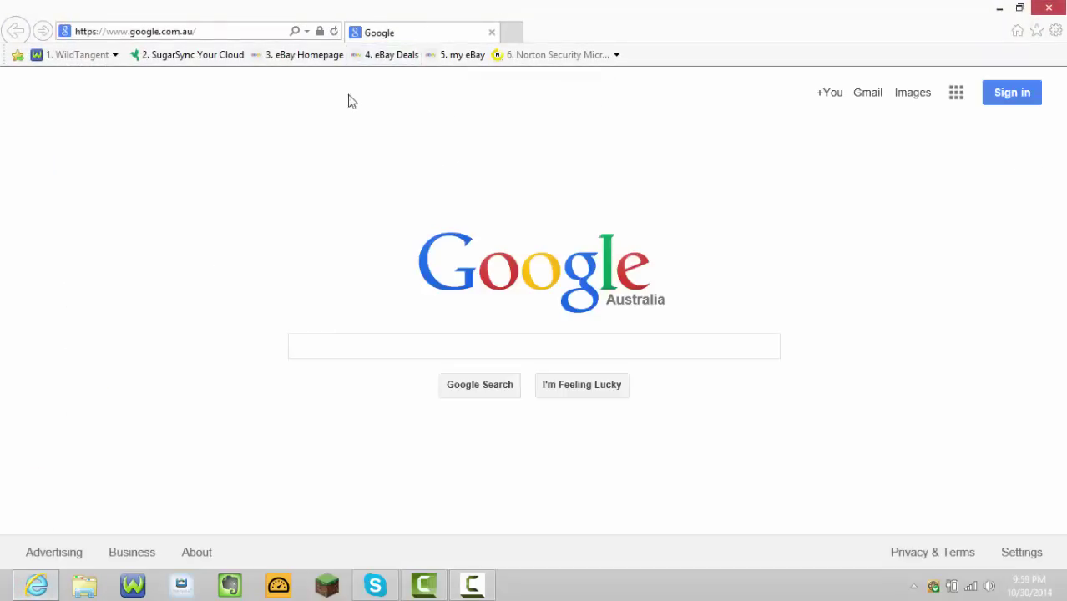
Search Google for WizardHax and open the WiZARDHAX.com website from the results.
text(Wiz)
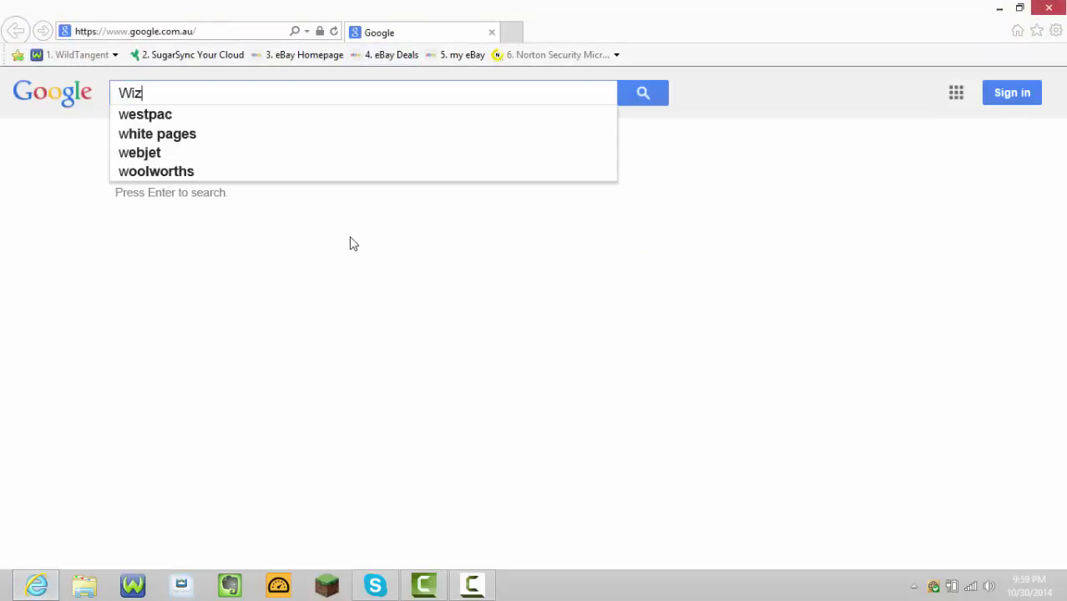
text(ardHax)
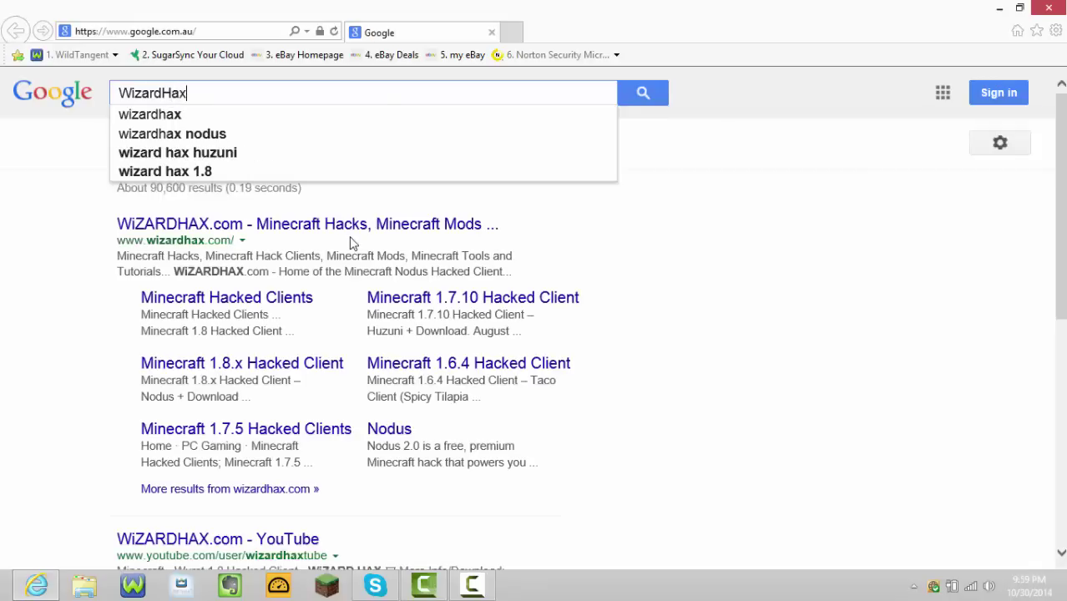
key(Return)
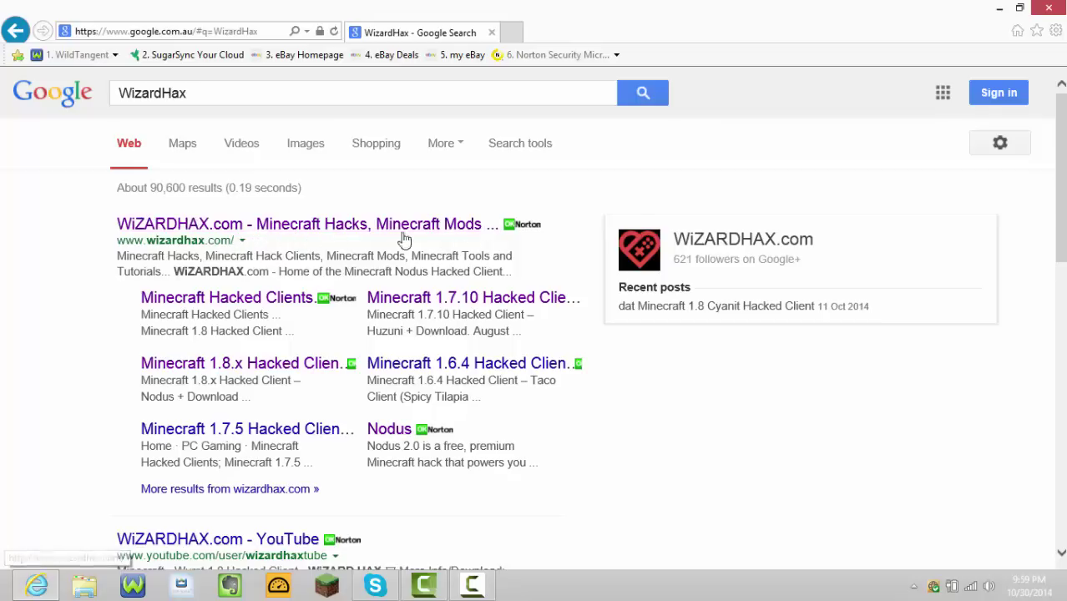
click(342, 233)
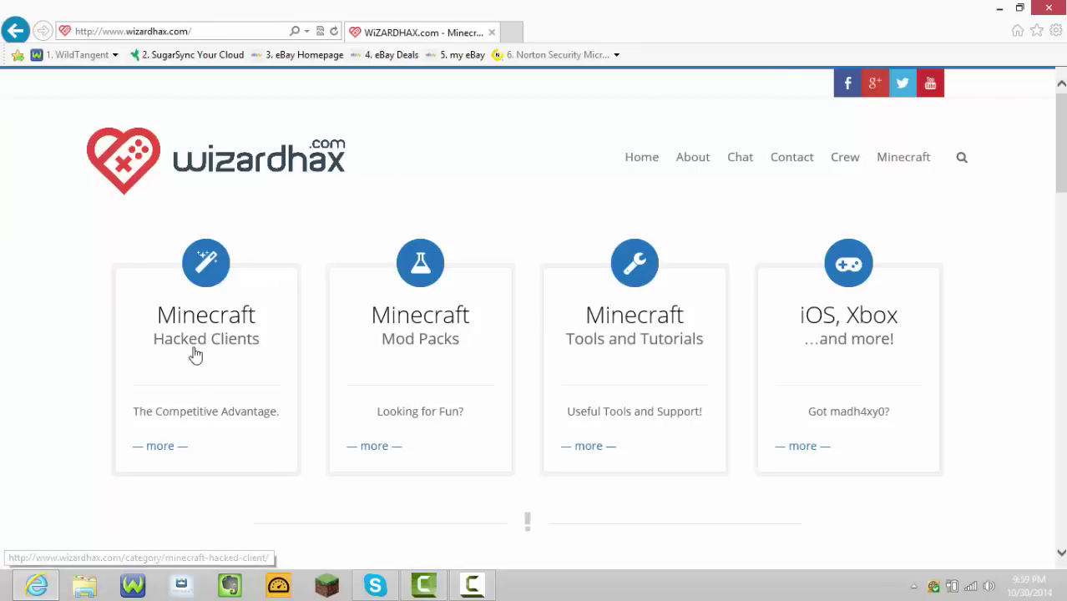
Open the "Minecraft 1.8.x Hacked Client – Nodus + Download" article from the Minecraft Hacked Clients category and go to its download link.
click(219, 337)
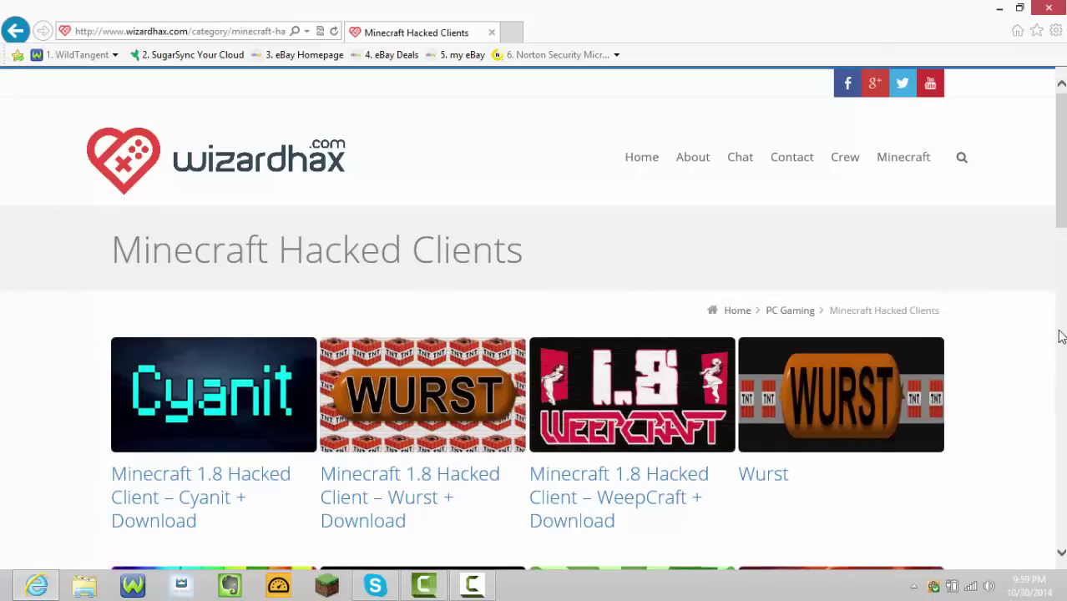
scroll(1061, 334, down, 1)
scroll(1060, 334, down, 2)
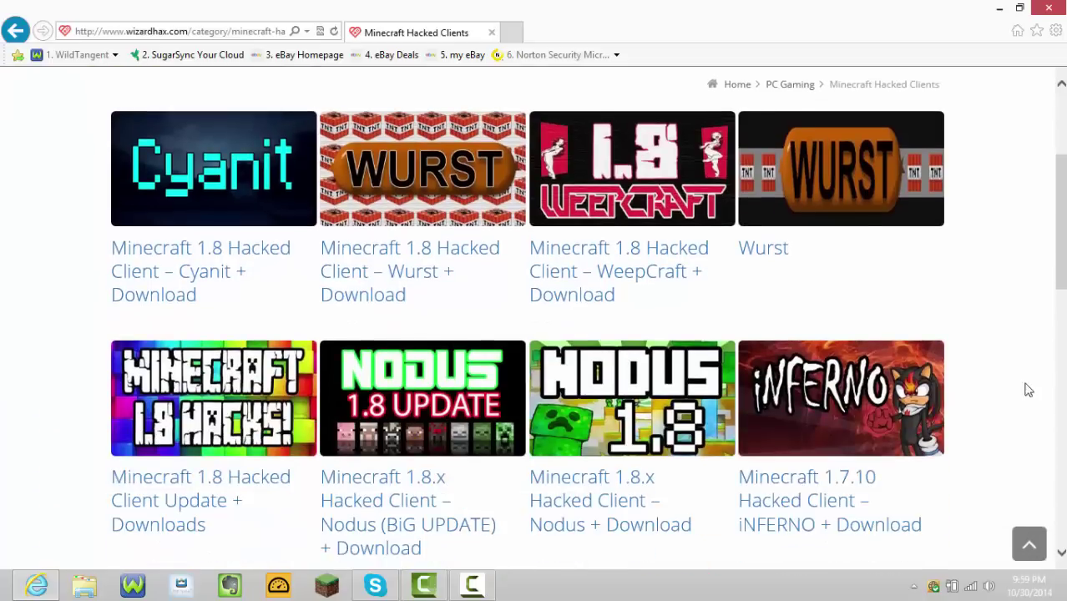
click(632, 405)
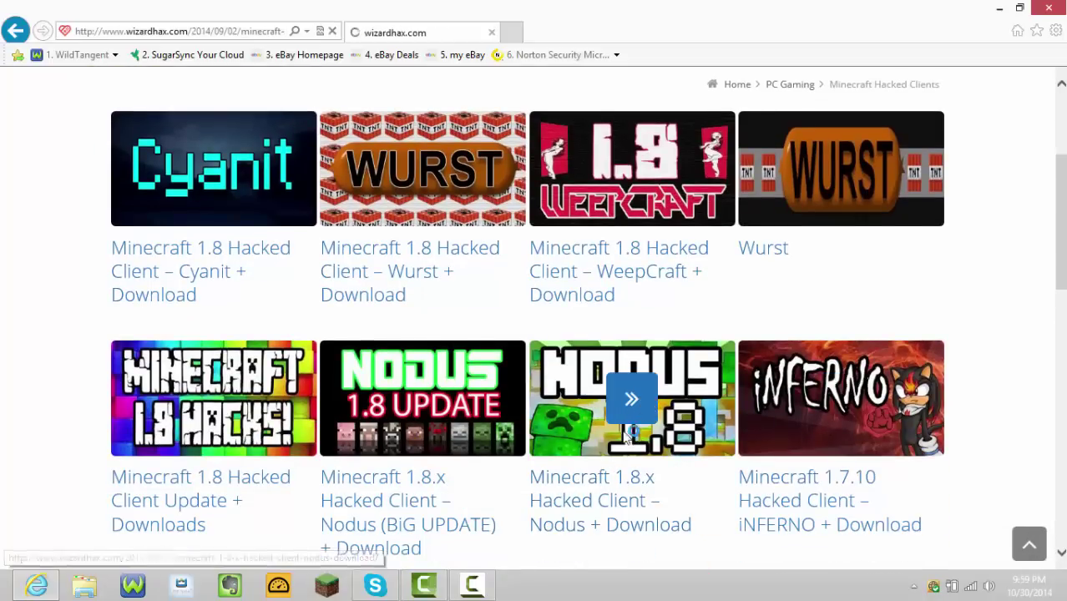
scroll(599, 397, down, 4)
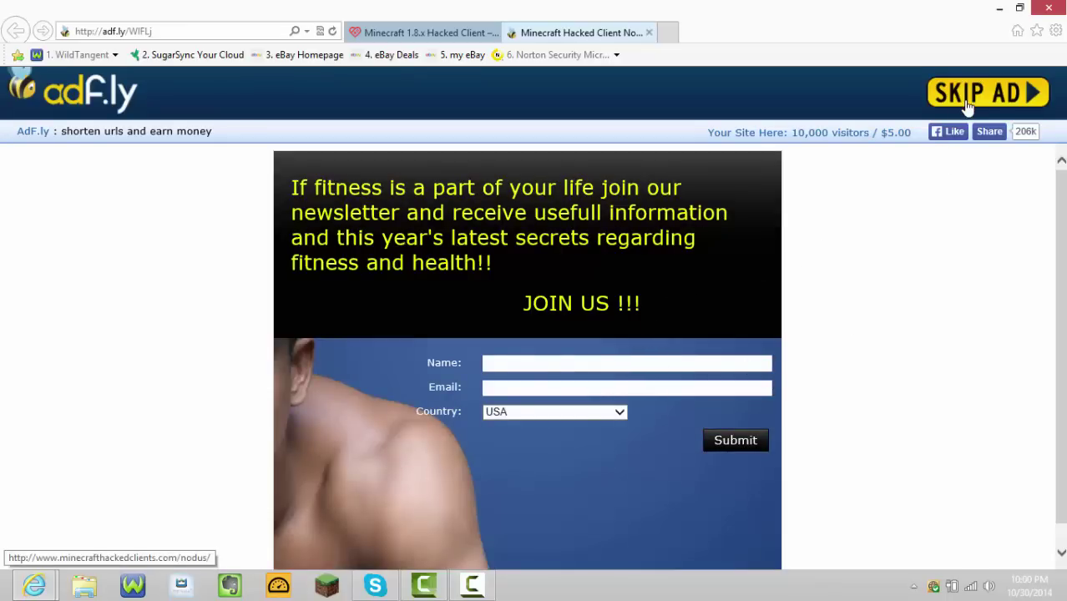
Get past the adf.ly ads and through the Nodus page's download link to reach the list of Nodus version downloads.
click(969, 107)
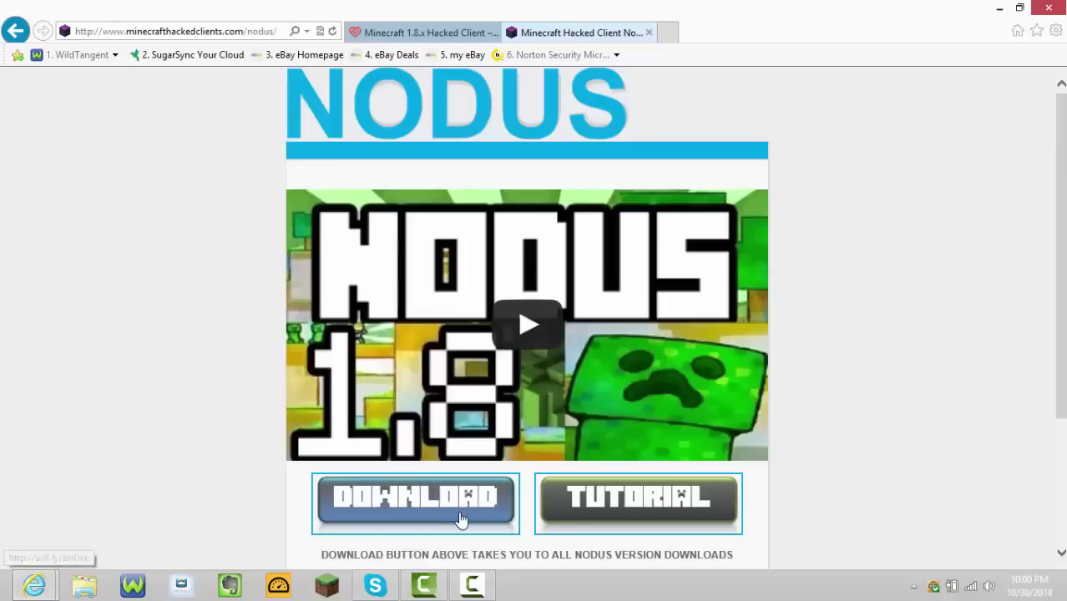
click(461, 519)
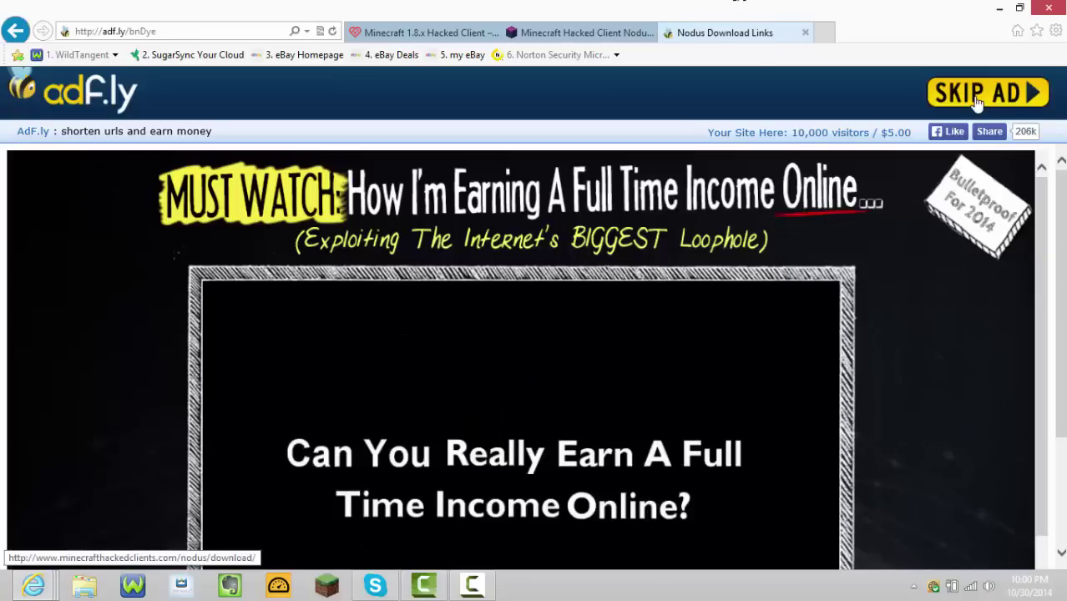
click(977, 98)
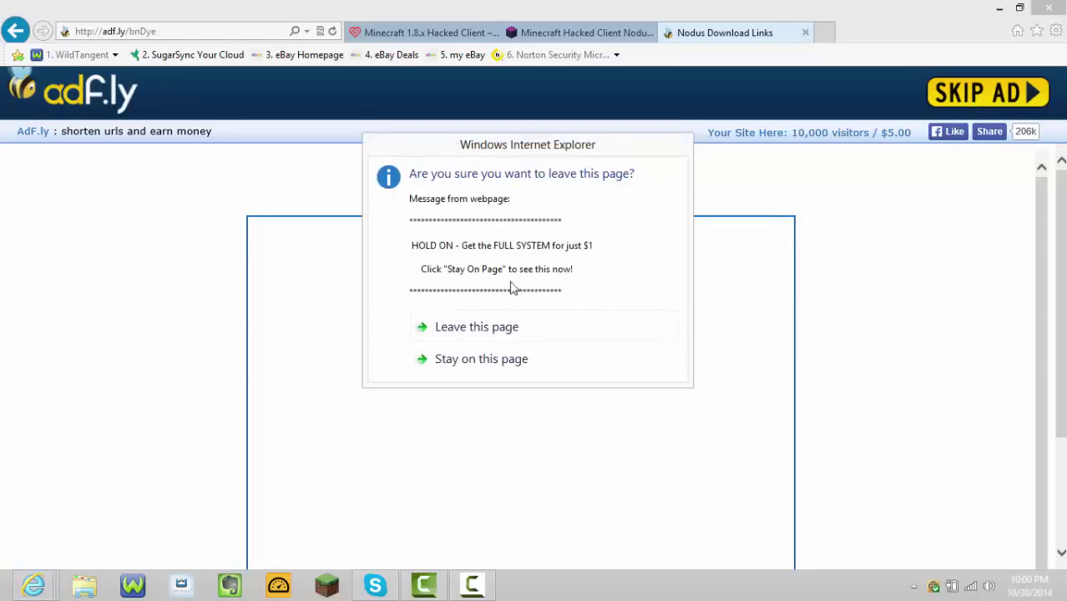
click(473, 365)
click(982, 91)
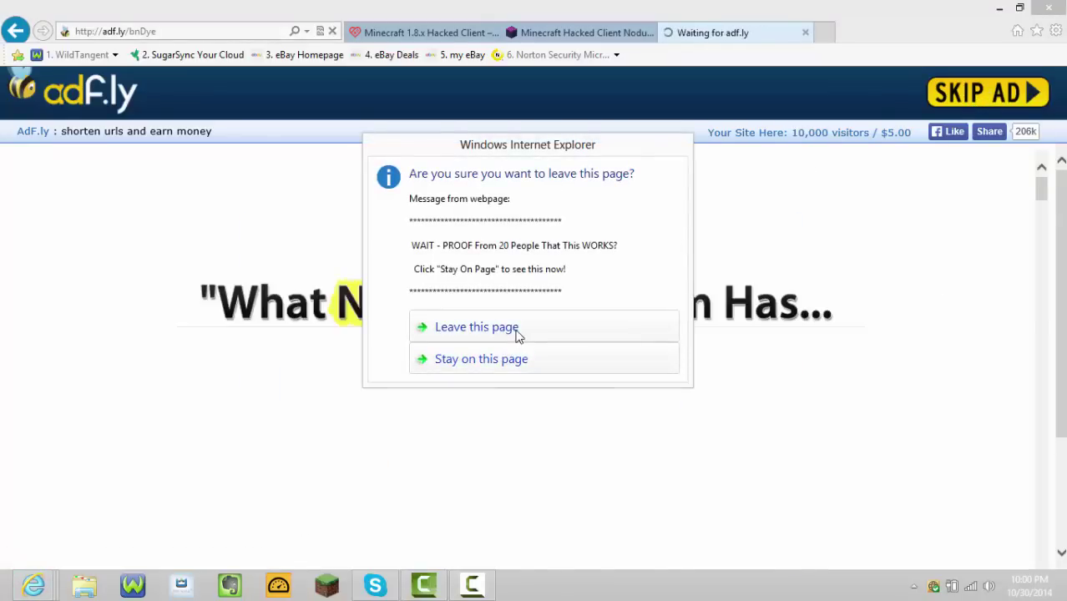
click(527, 328)
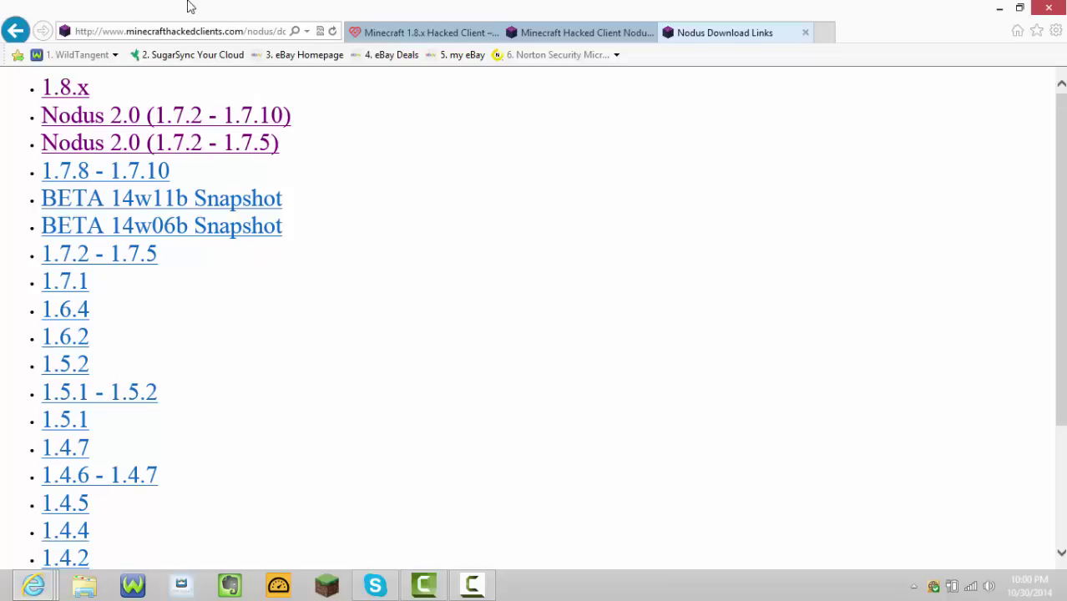
Open the 1.8.x Nodus version, skip the ad and locate the download link in the "Nodus b1.0 for MC1.8" forum post.
click(82, 92)
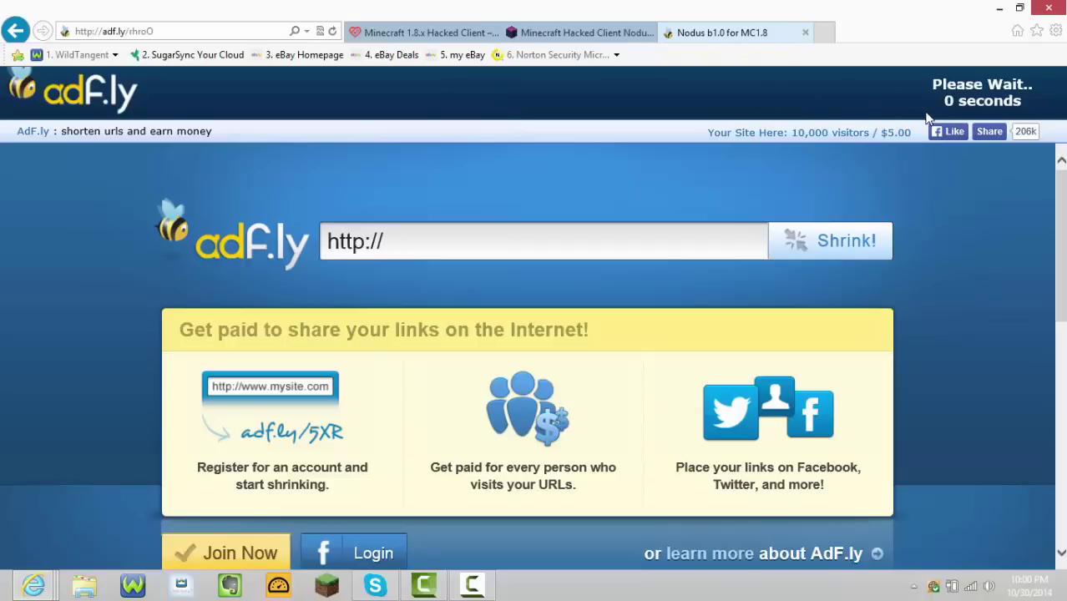
click(966, 103)
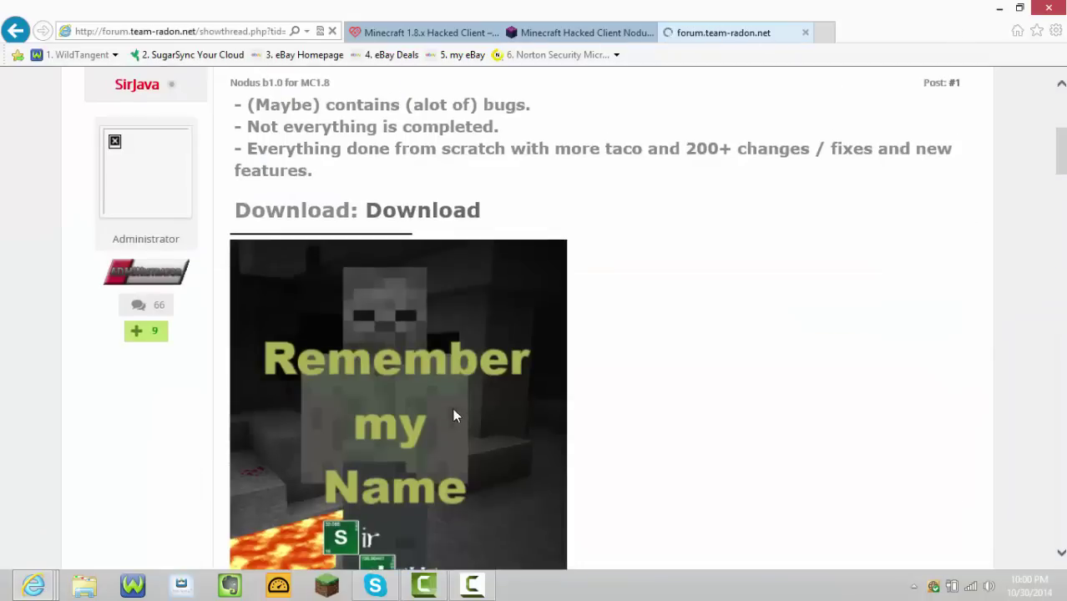
scroll(443, 407, down, 4)
scroll(438, 400, up, 5)
scroll(417, 405, down, 1)
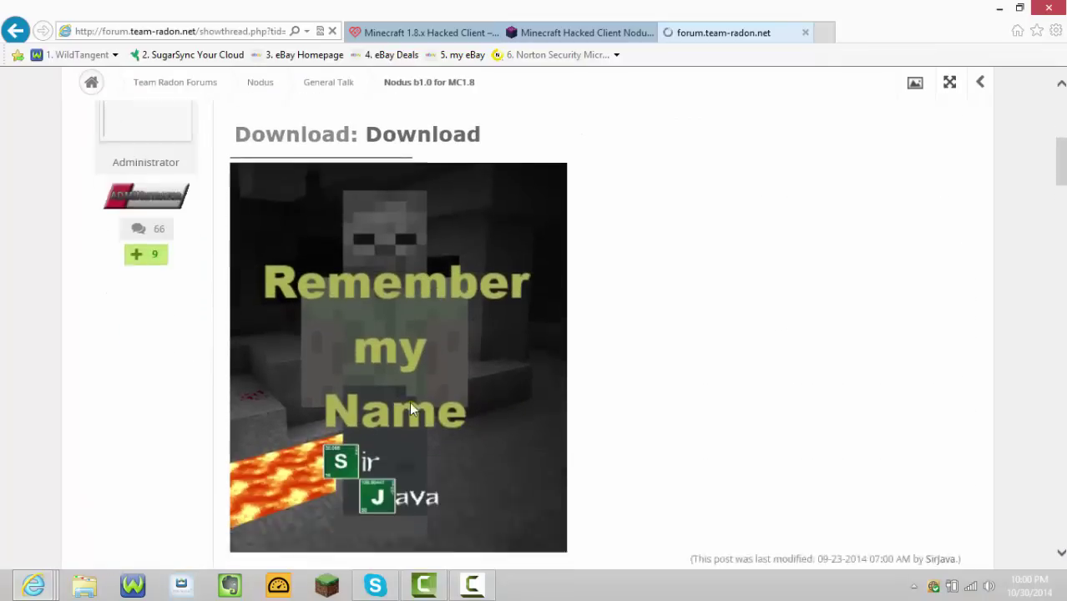
scroll(410, 409, down, 1)
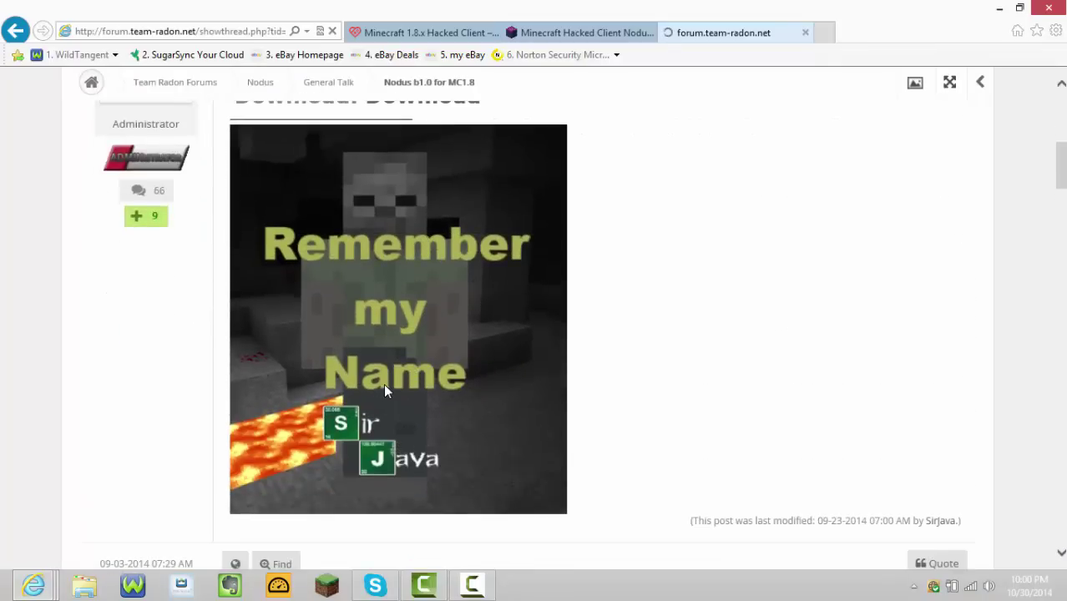
scroll(398, 426, up, 4)
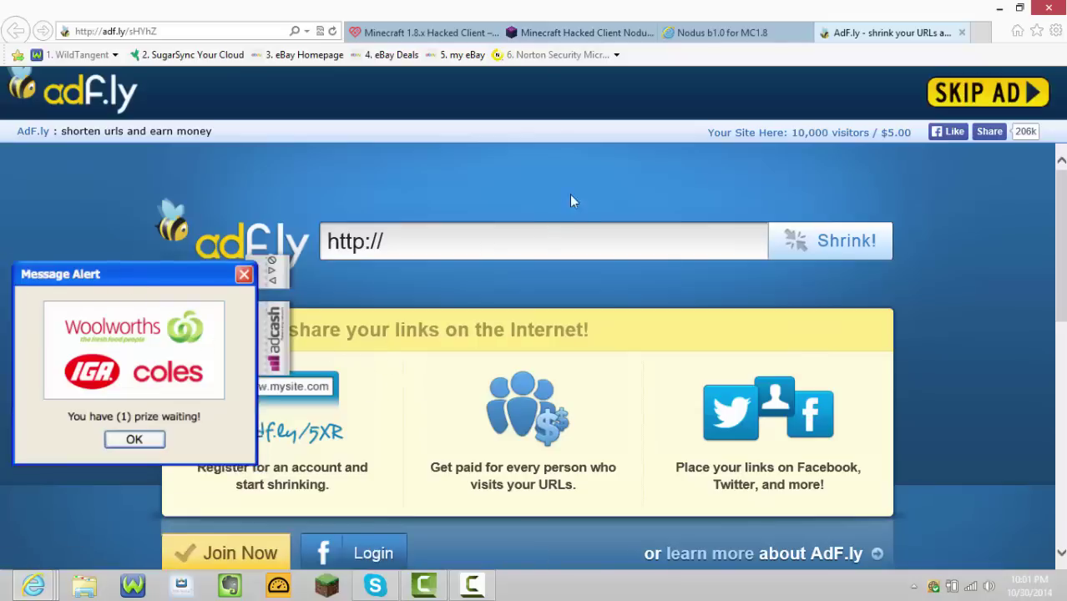
Skip the adf.ly ad and save NodusLauncher.zip to the computer.
click(1002, 91)
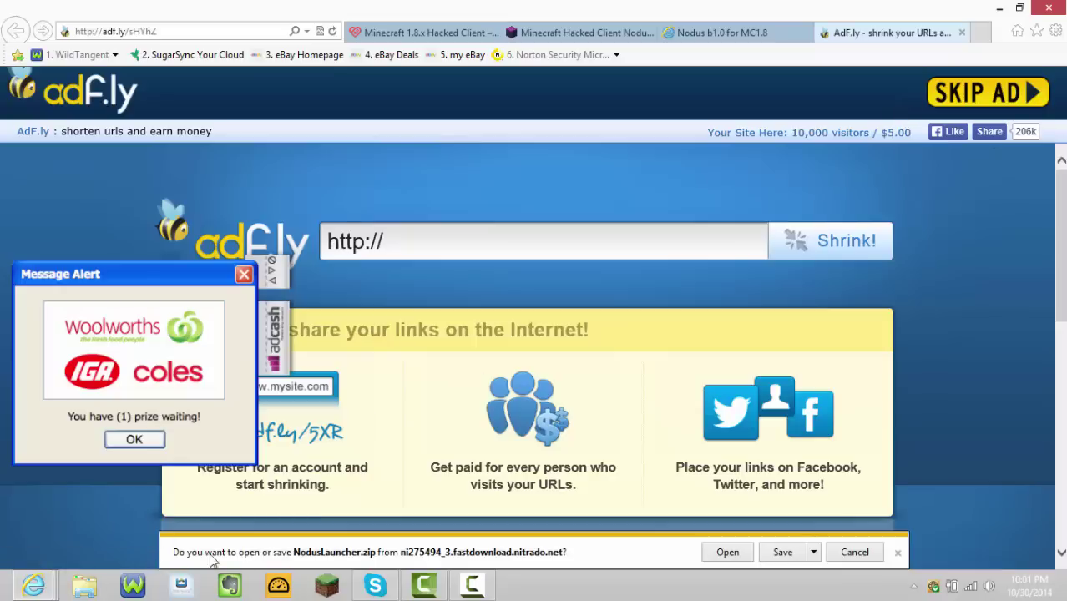
click(781, 553)
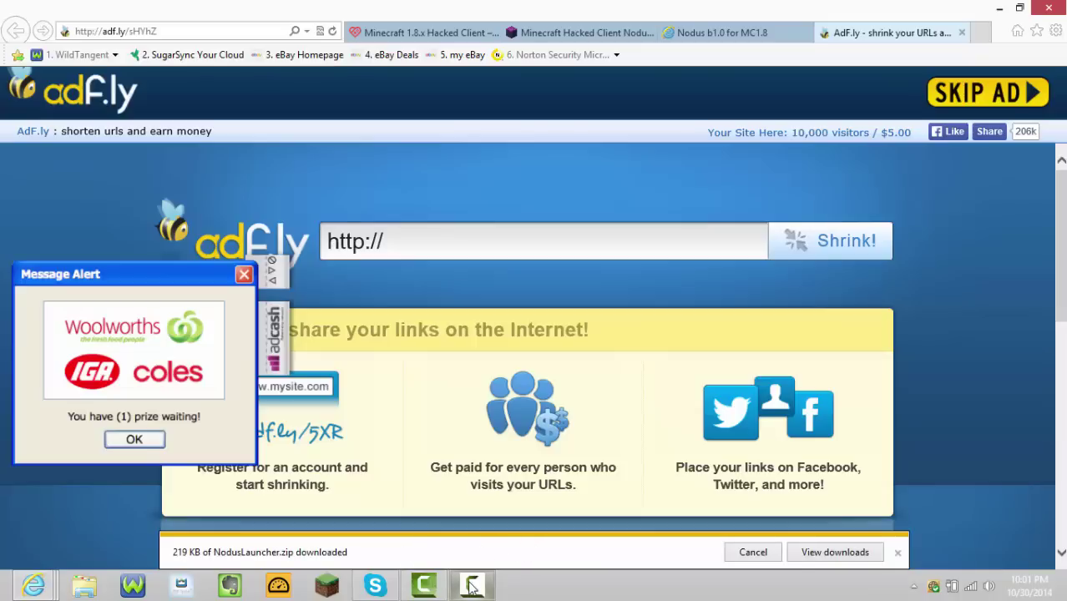
mouse_move(472, 584)
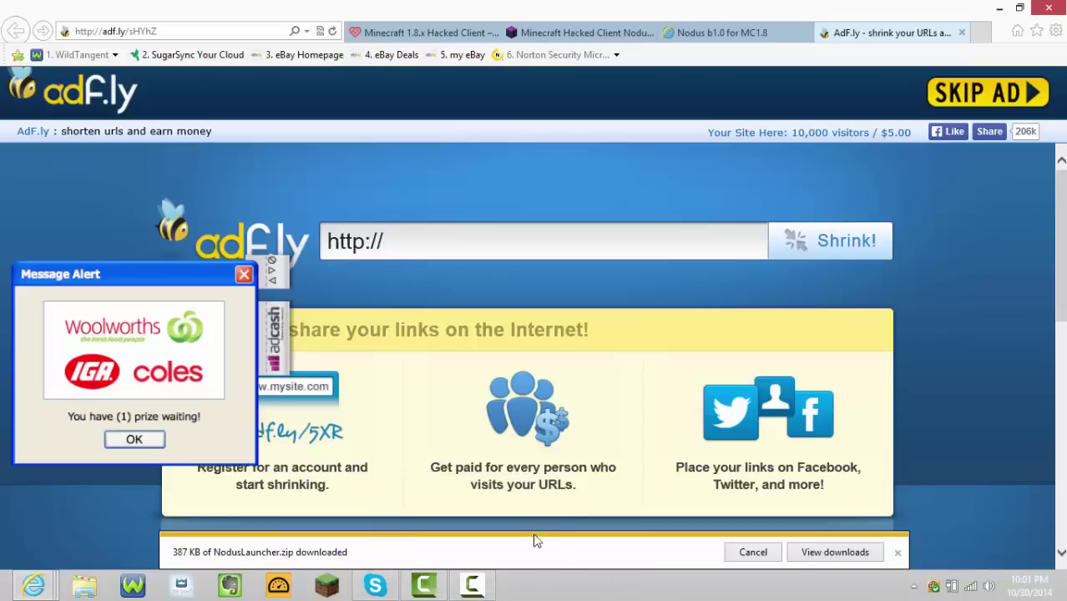
scroll(536, 534, down, 5)
scroll(535, 534, up, 4)
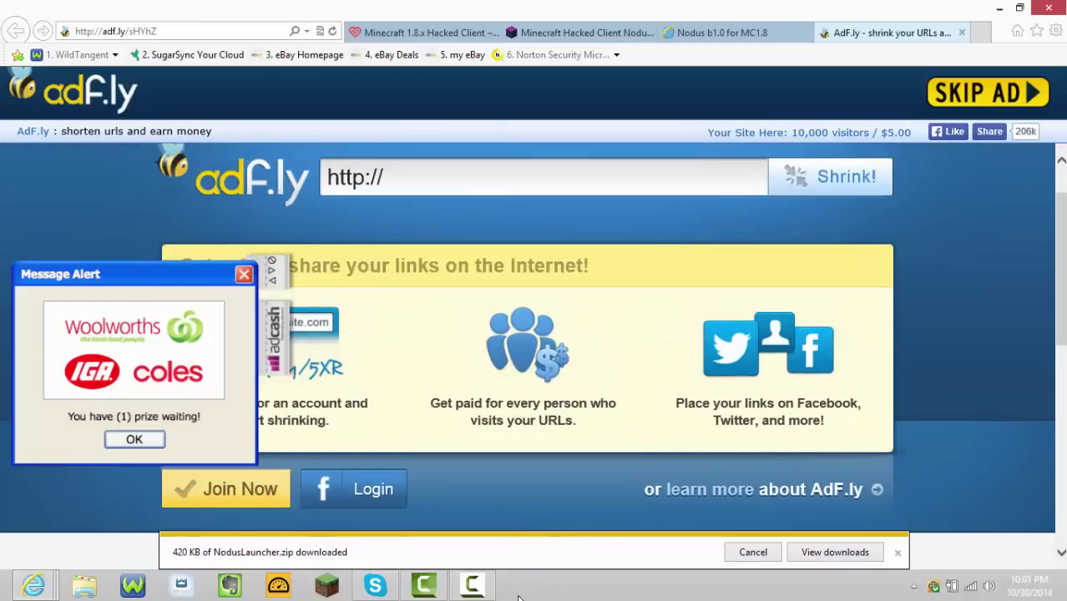
click(471, 585)
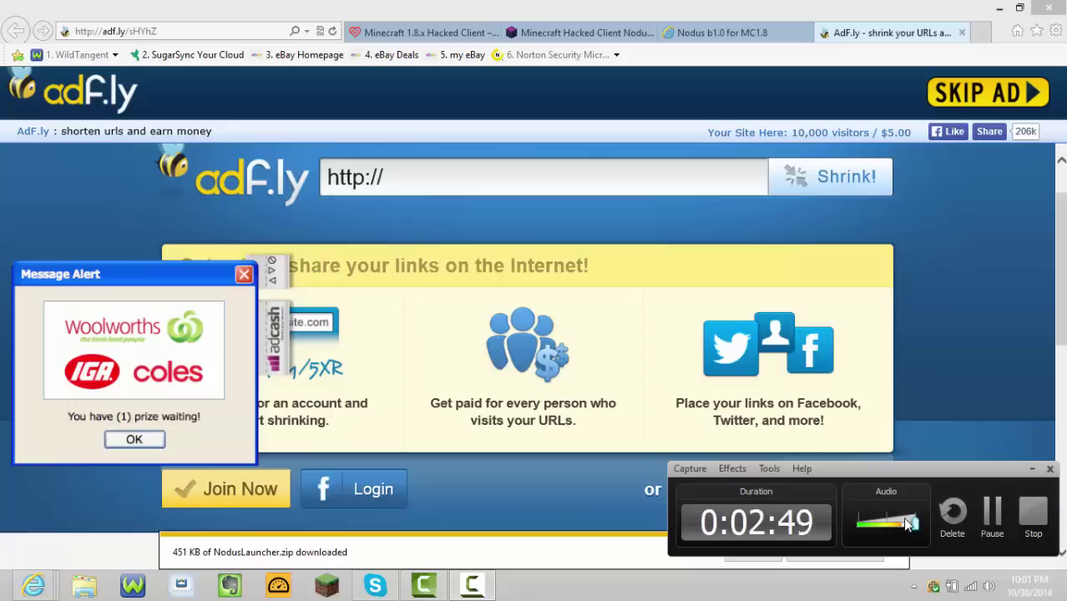
click(992, 511)
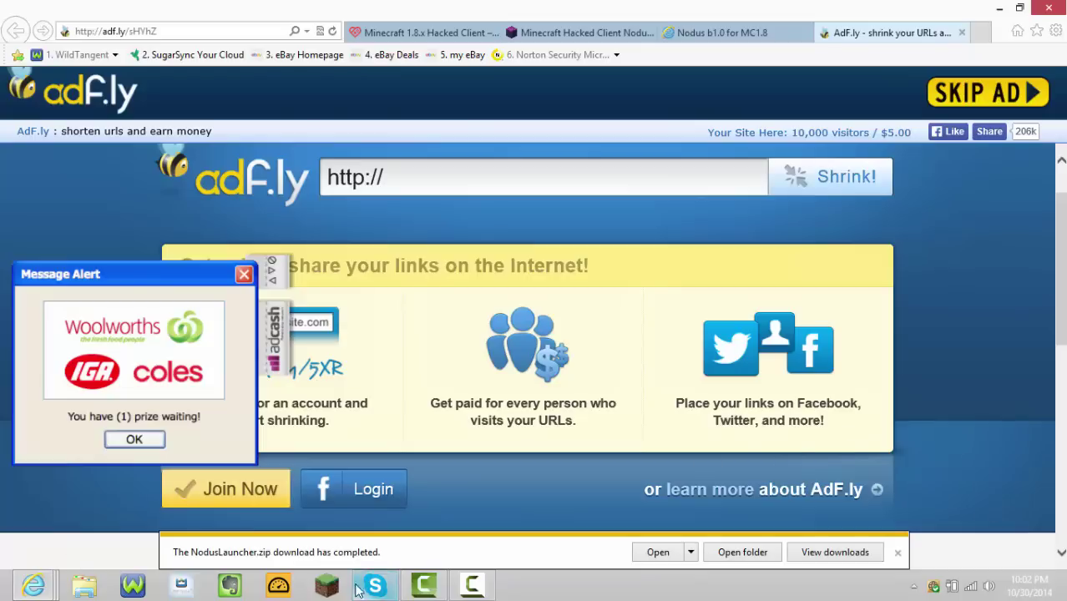
Close the browser and move NodusLauncher.zip from the Downloads folder to the desktop, closing the folder window.
click(723, 552)
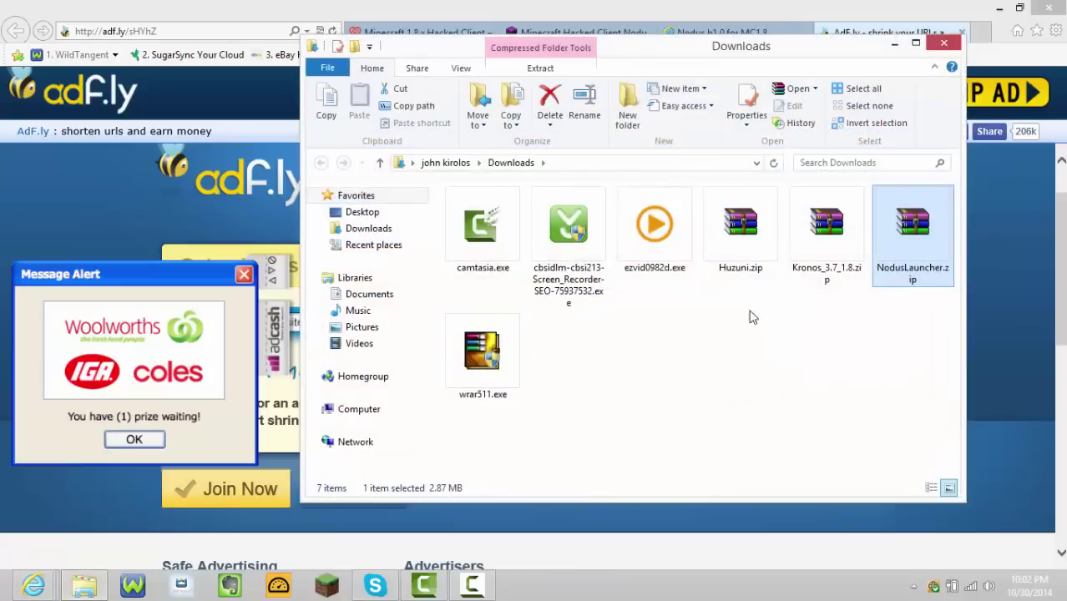
click(737, 368)
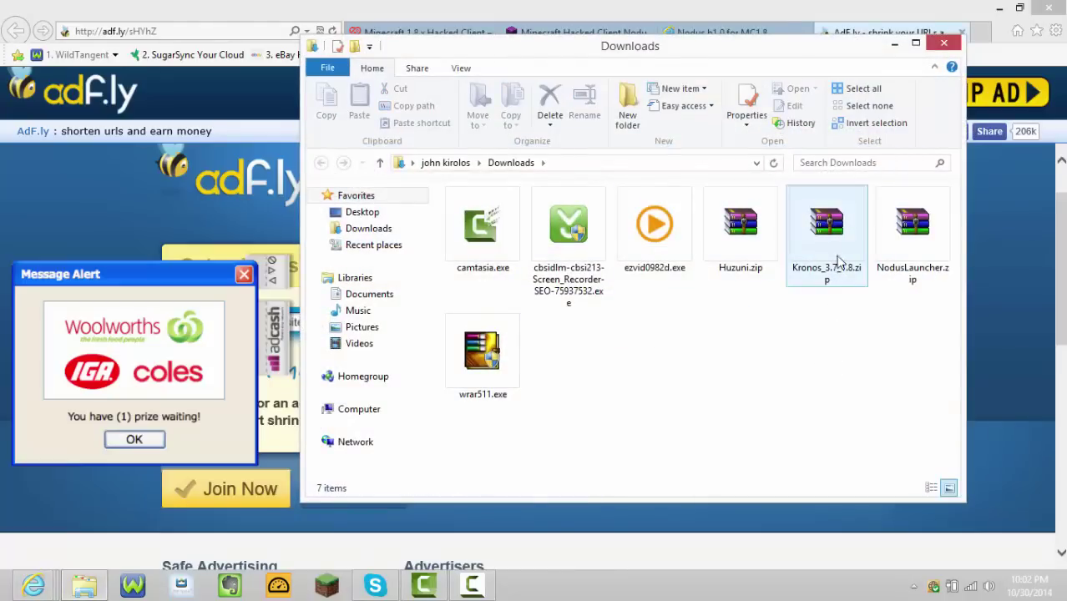
click(1048, 7)
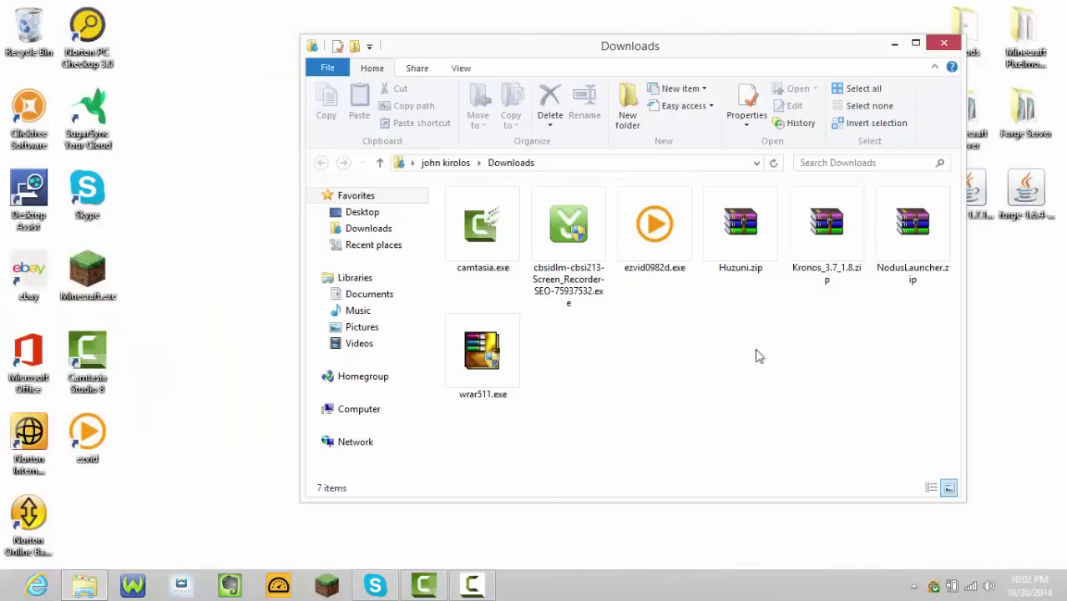
drag(751, 48, 520, 33)
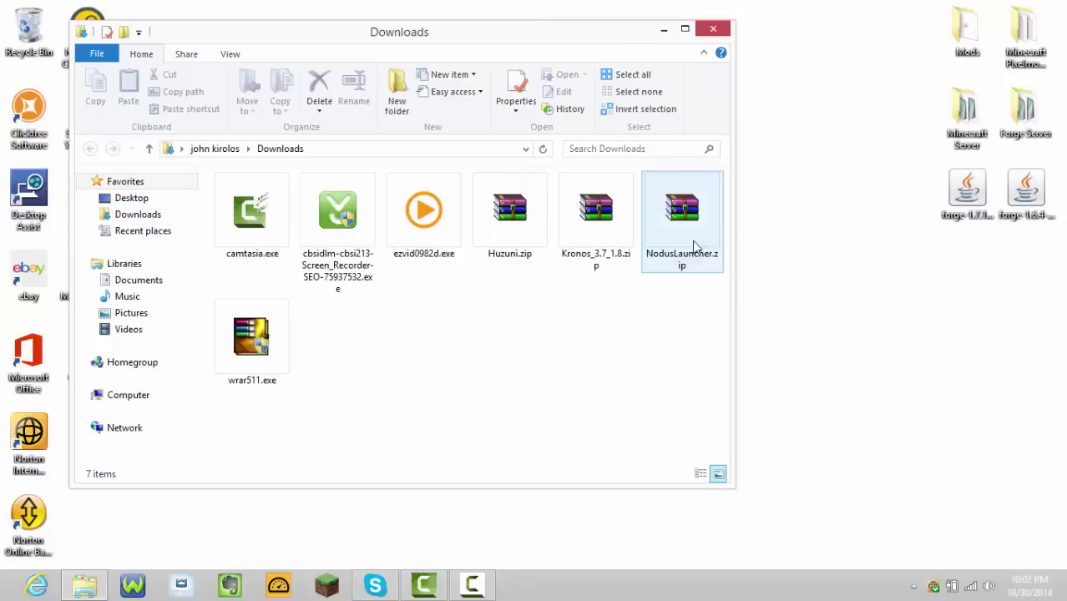
drag(693, 246, 800, 236)
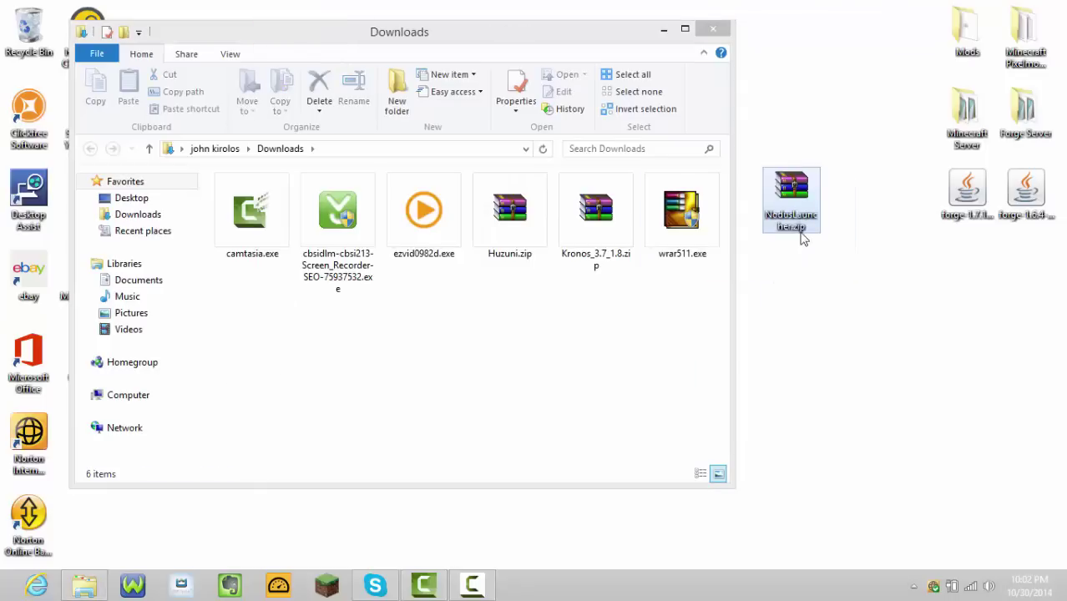
click(702, 33)
View the contents of NodusLauncher.zip in WinRAR and close the archive.
double_click(791, 196)
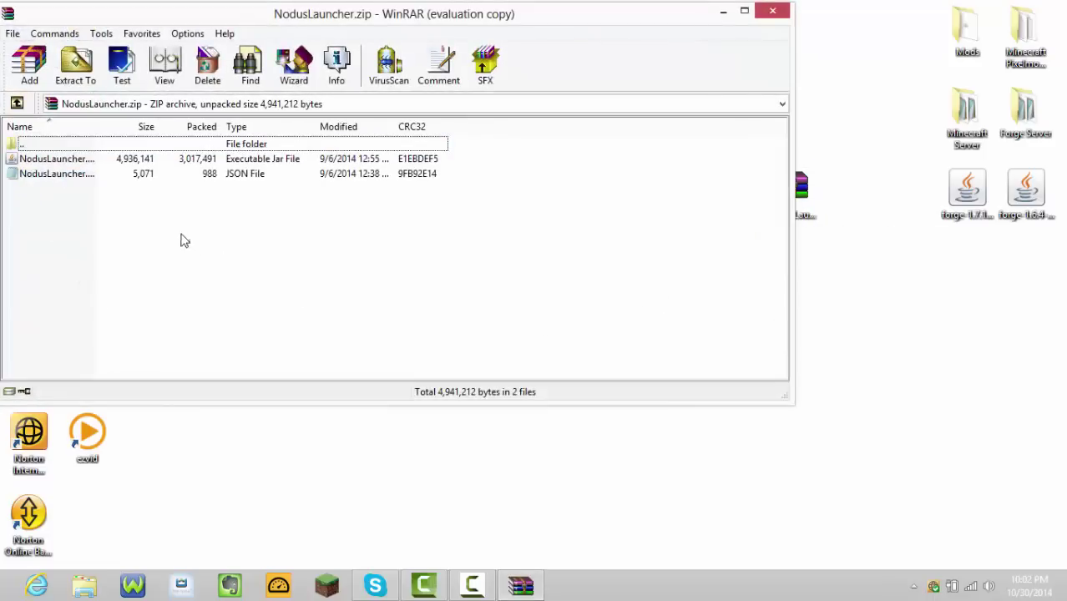
mouse_move(184, 241)
mouse_down()
mouse_move(165, 151)
mouse_move(180, 238)
mouse_up()
click(772, 11)
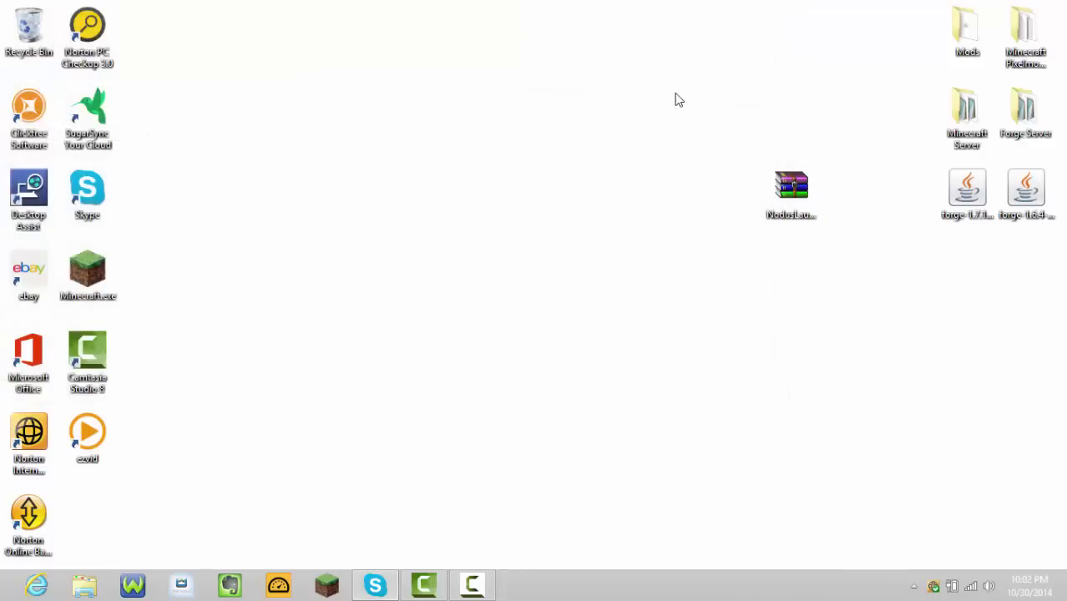
key(super+q)
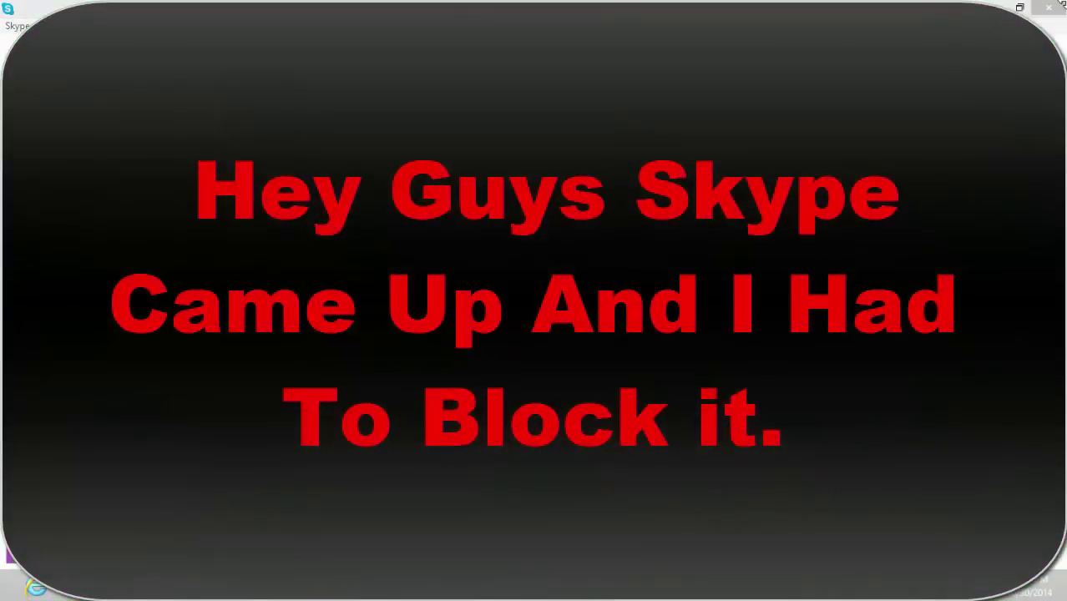
click(1063, 5)
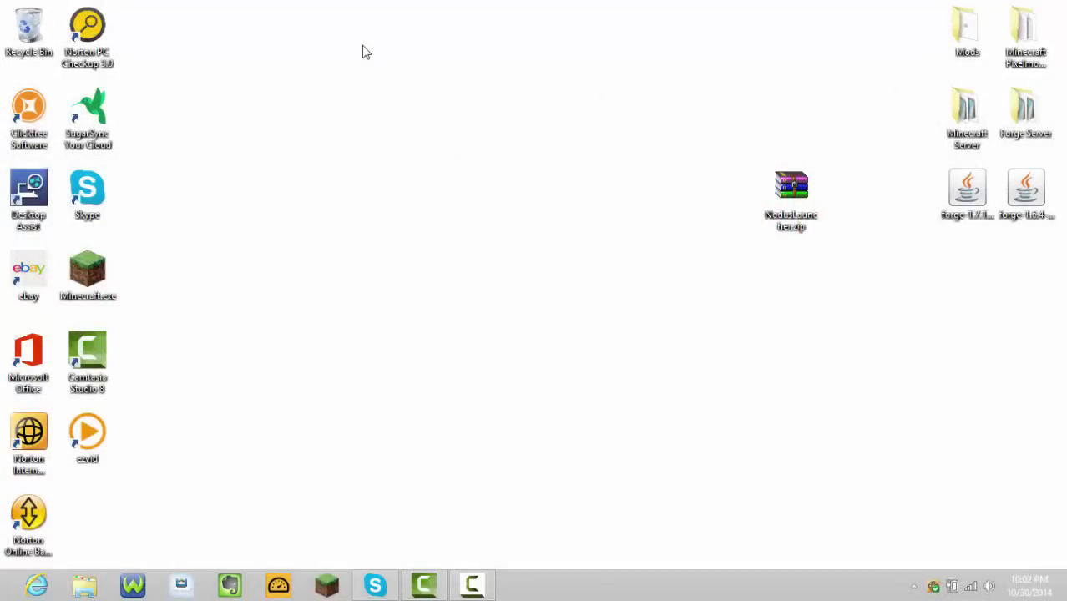
key(super+q)
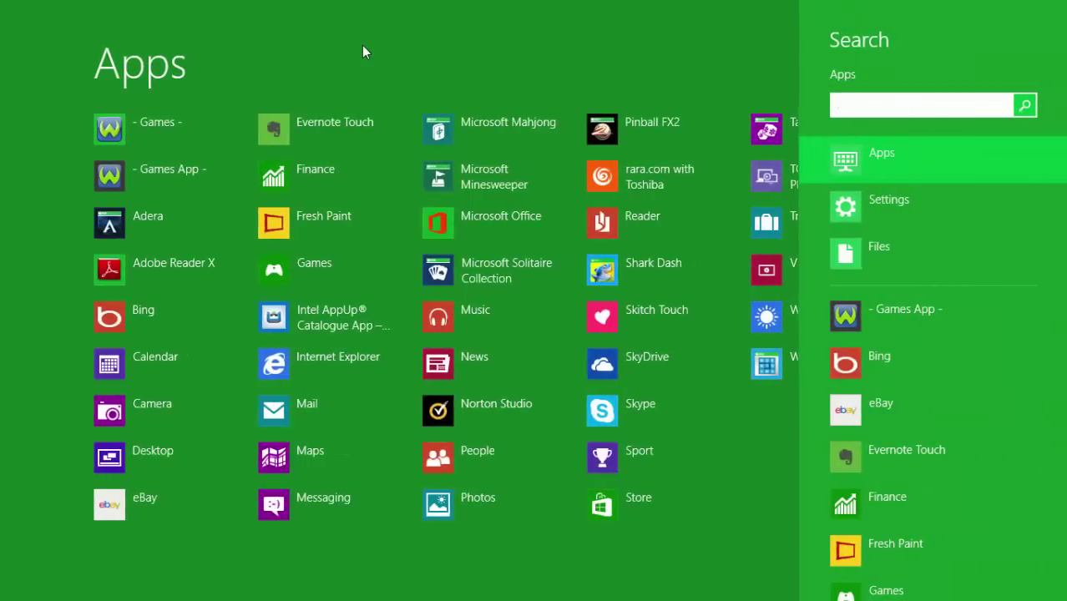
key(super+d)
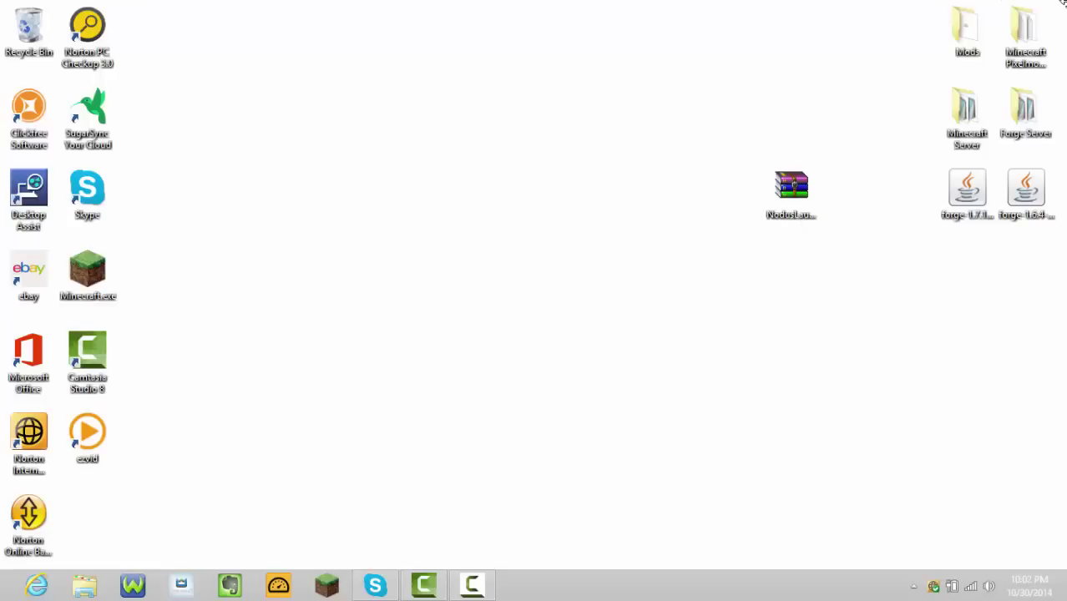
key(super+q)
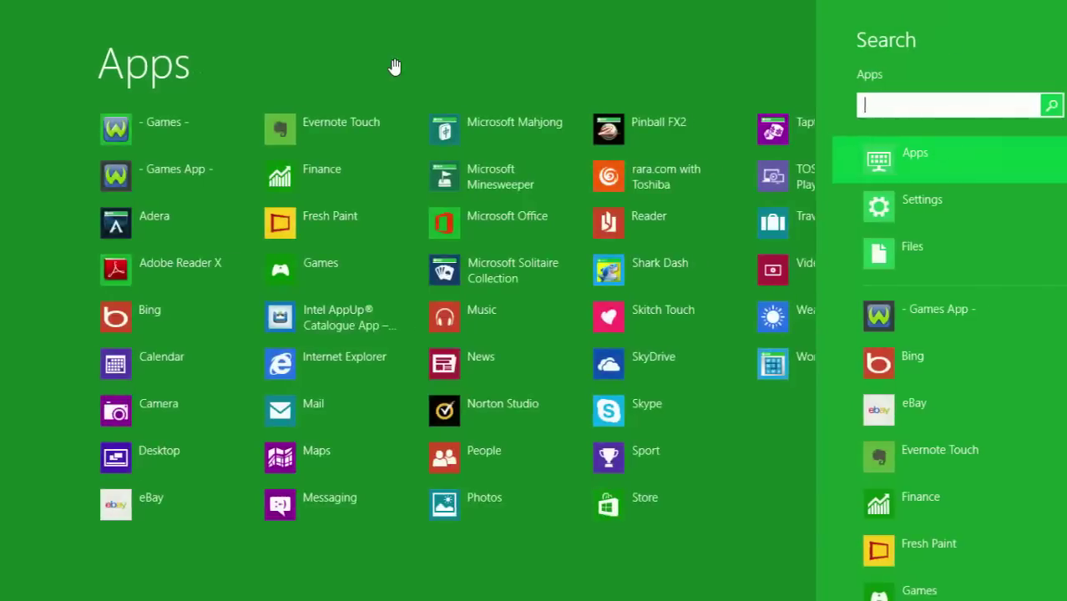
key(super)
key(super+d)
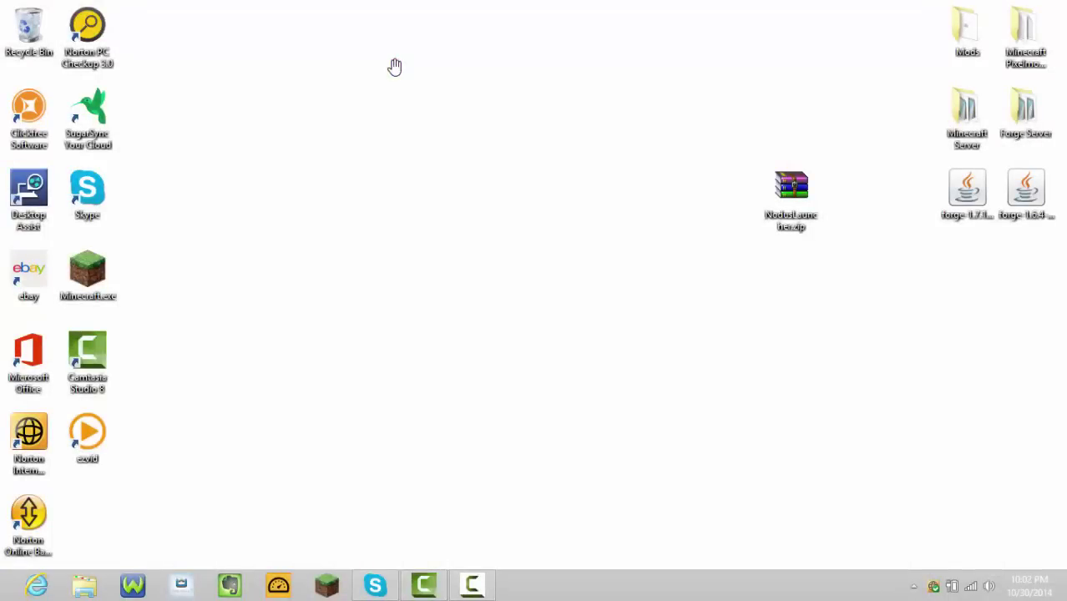
key(super+q)
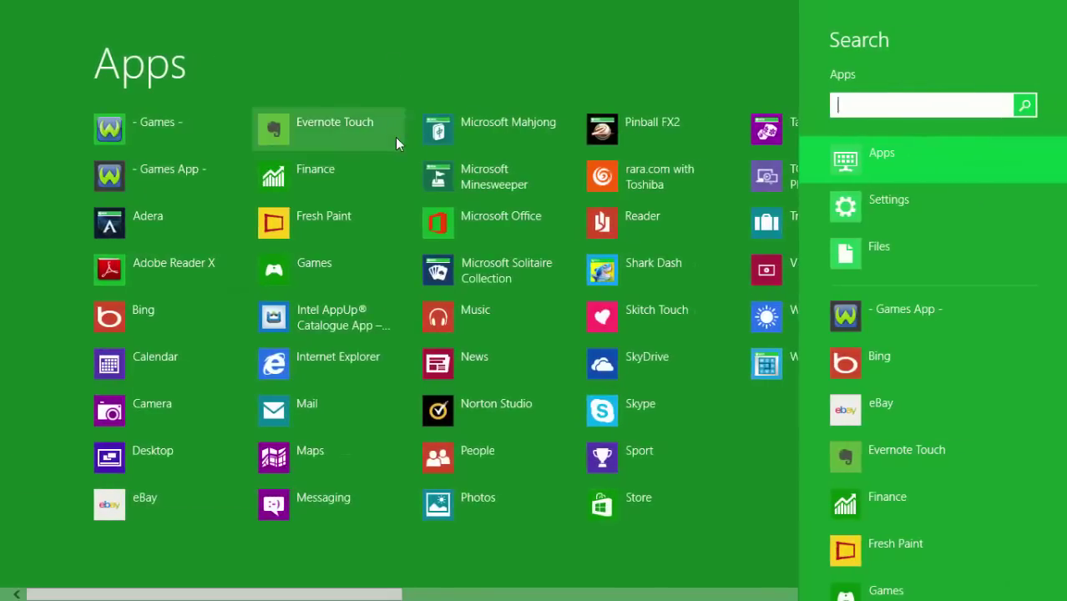
key(super+d)
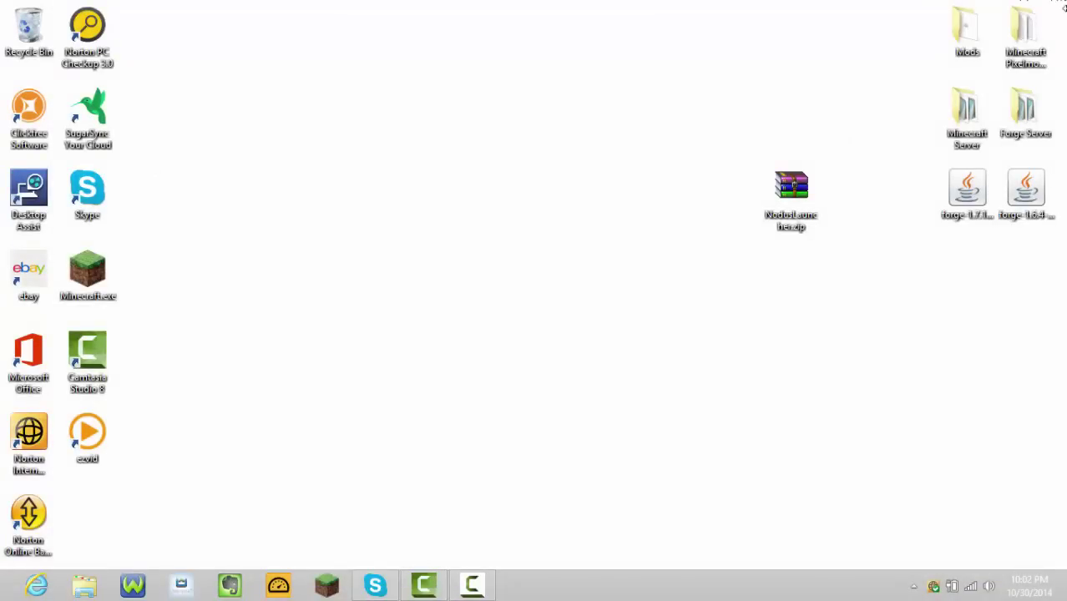
Search the system for %appdata% and open the Roaming folder.
mouse_move(1060, 294)
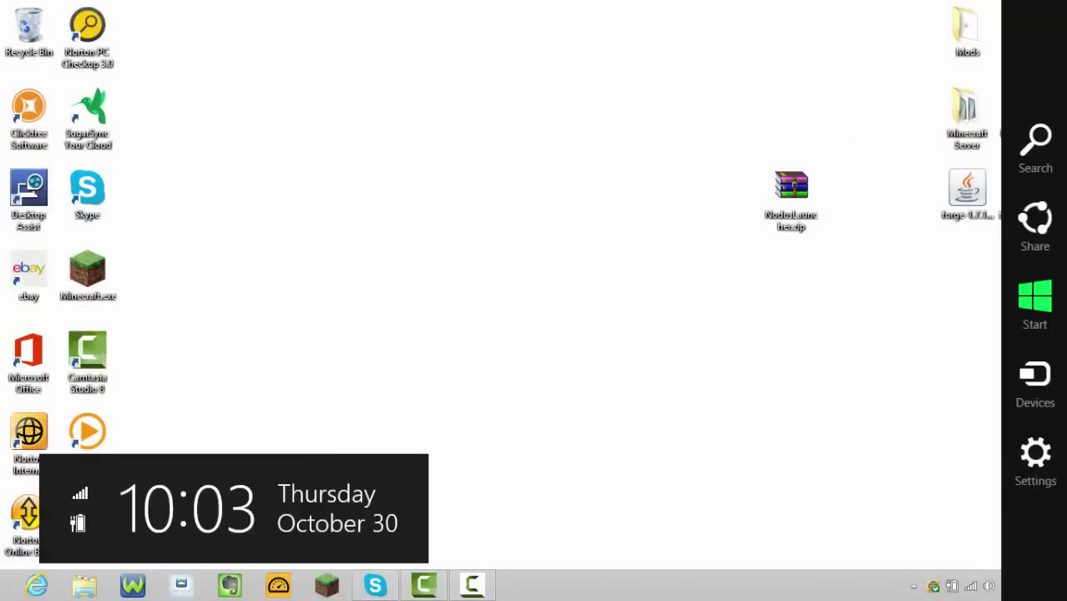
click(1053, 146)
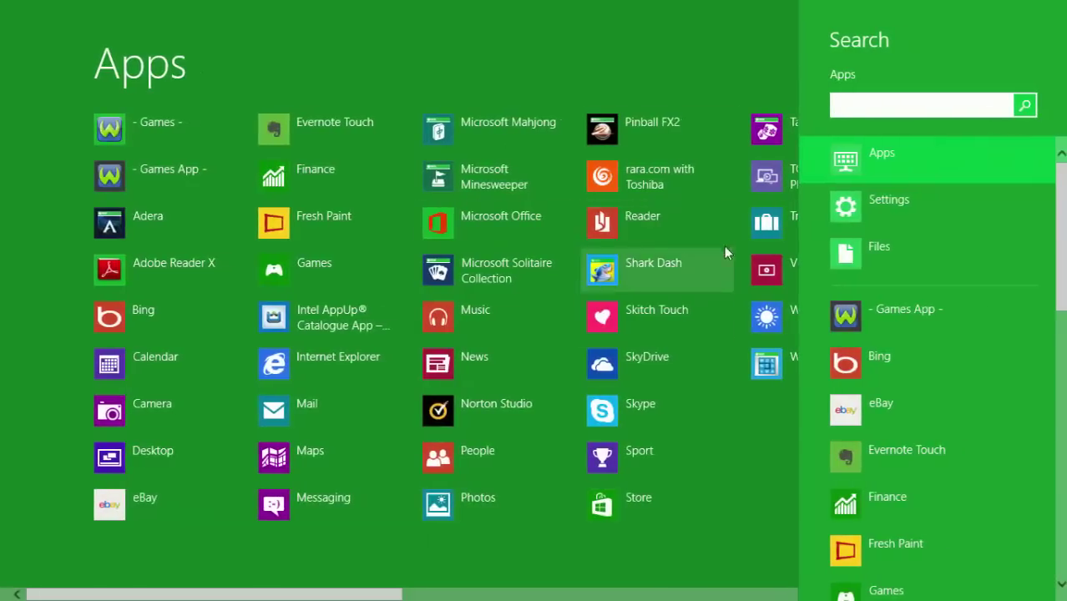
key(super+d)
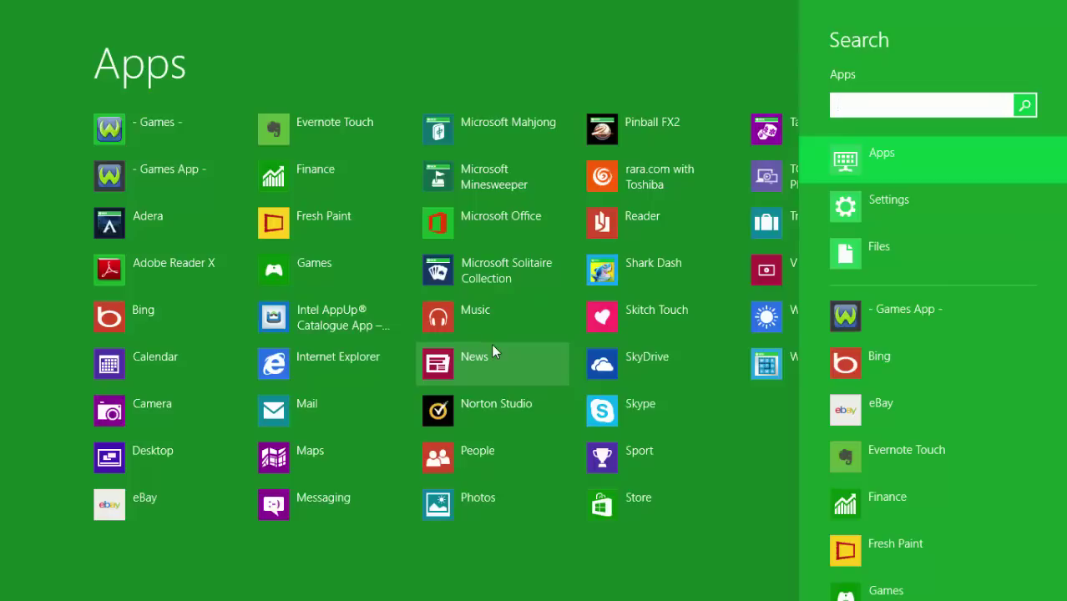
text(%appdata%)
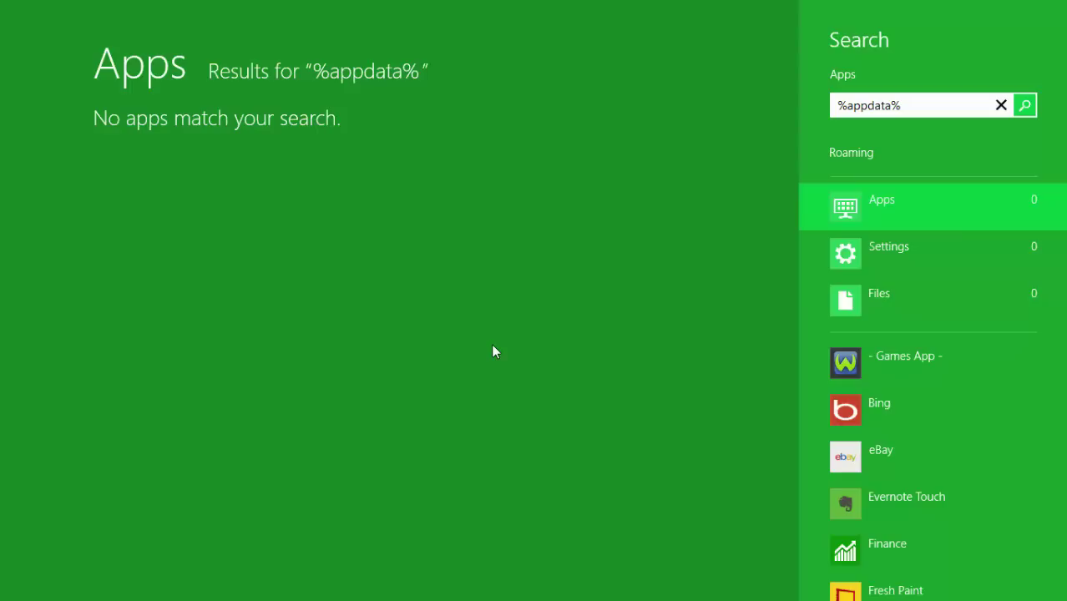
click(850, 153)
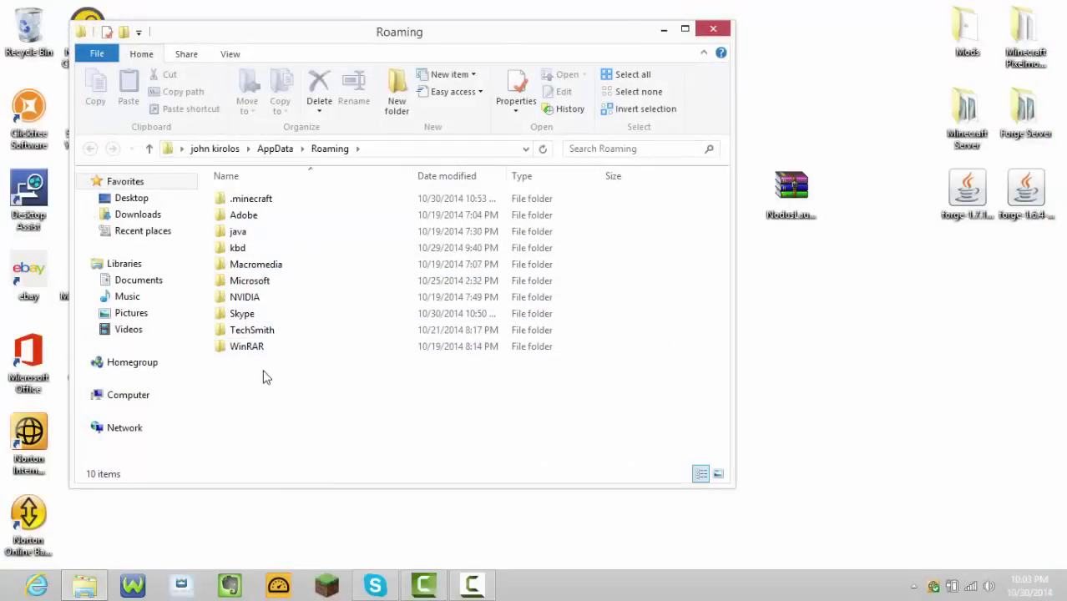
Open the .minecraft folder inside Roaming and go into its versions subfolder.
drag(263, 370, 296, 381)
double_click(277, 202)
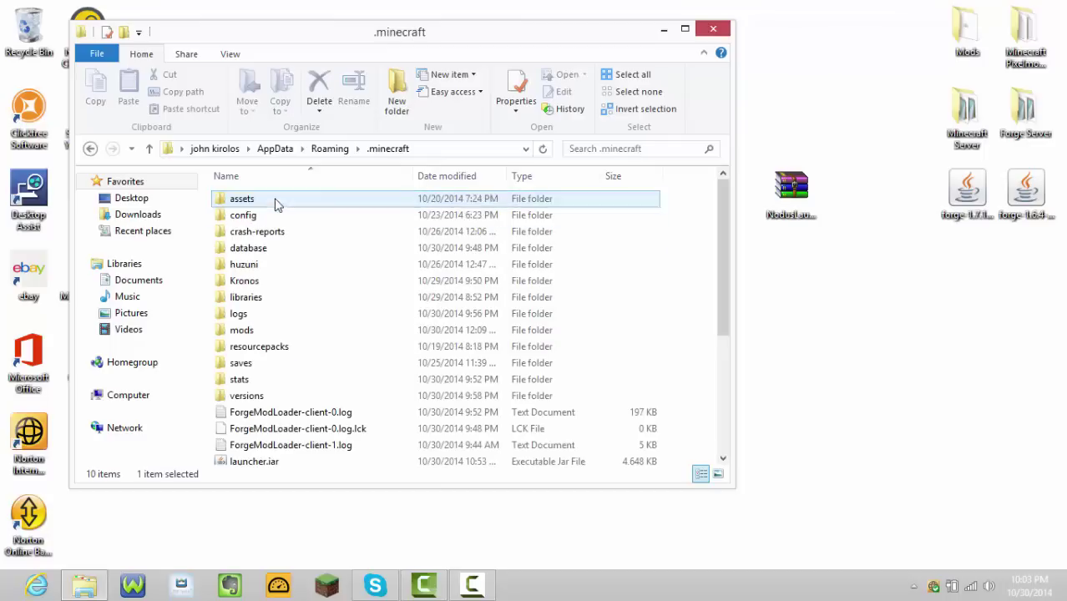
double_click(255, 397)
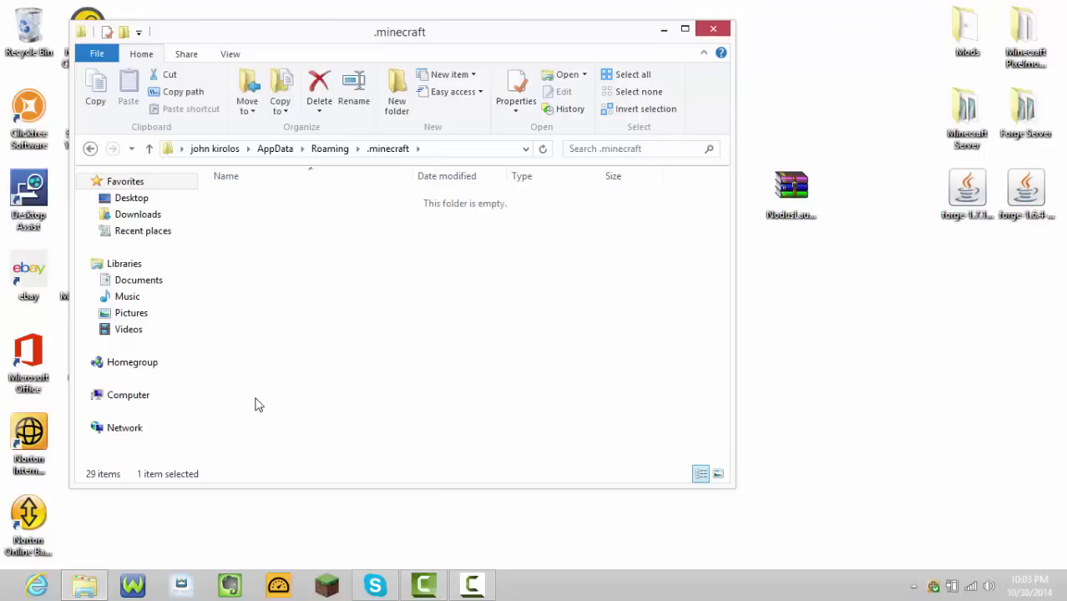
drag(450, 434, 484, 305)
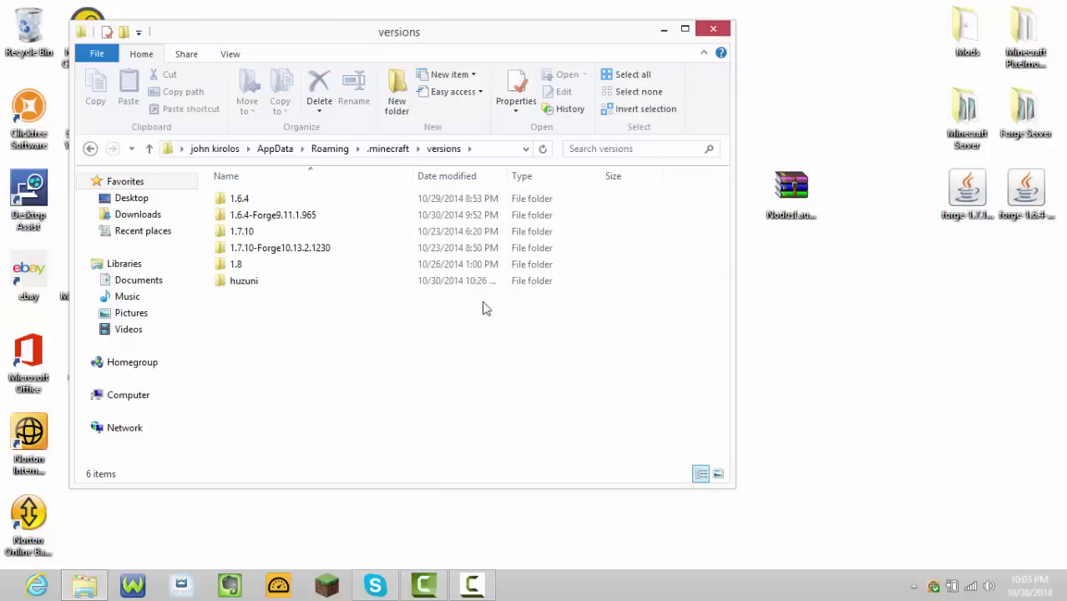
Open NodusLauncher.zip from the desktop and place its WinRAR window beside the versions folder.
click(799, 187)
double_click(799, 188)
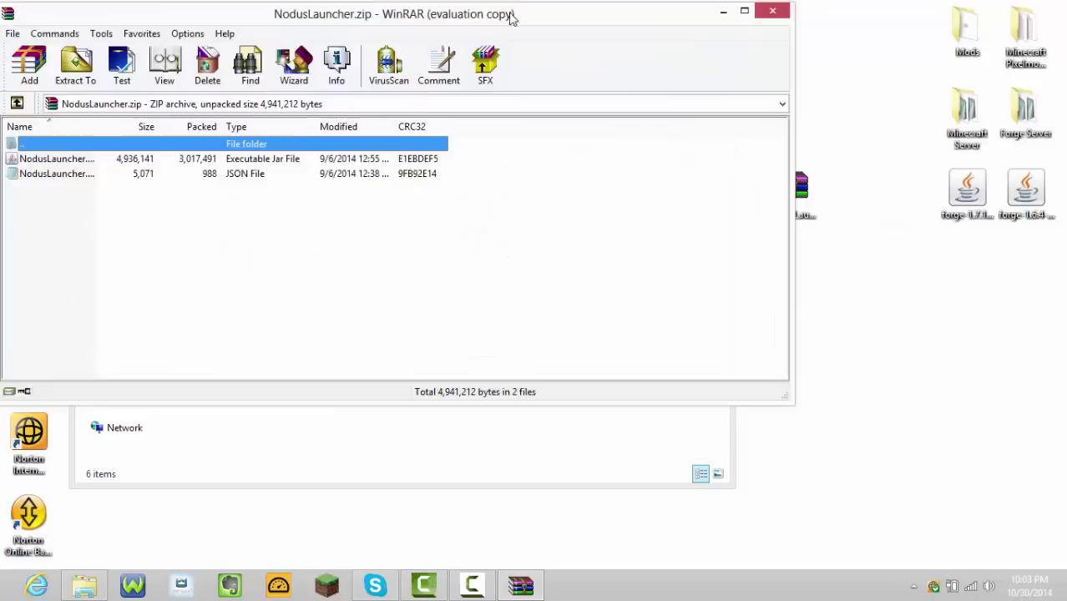
drag(507, 17, 1066, 31)
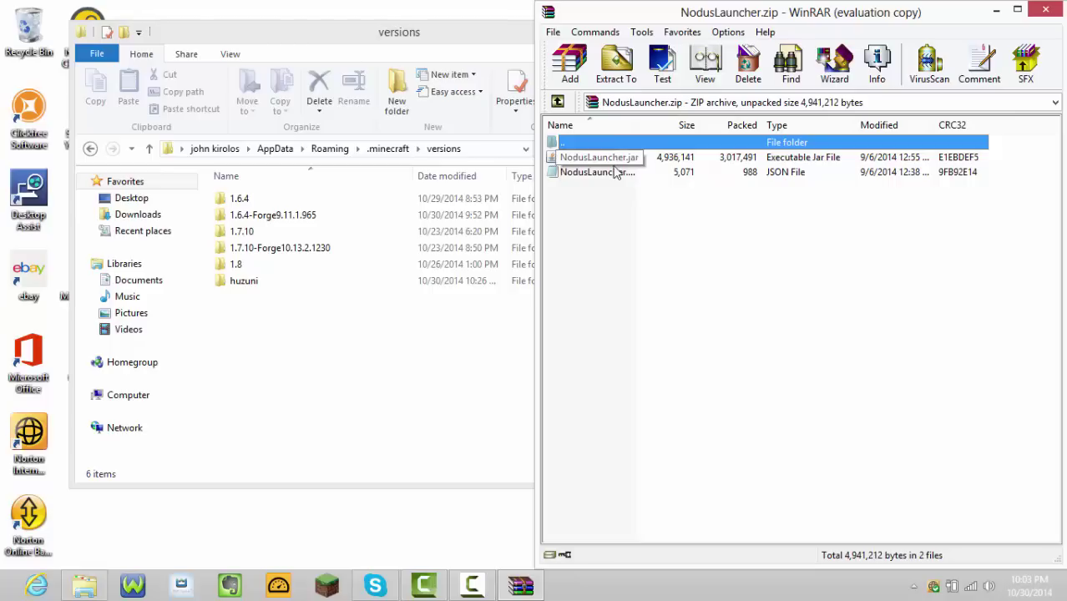
Create a new folder named NodusLauncher inside the versions folder.
click(298, 302)
right_click(296, 299)
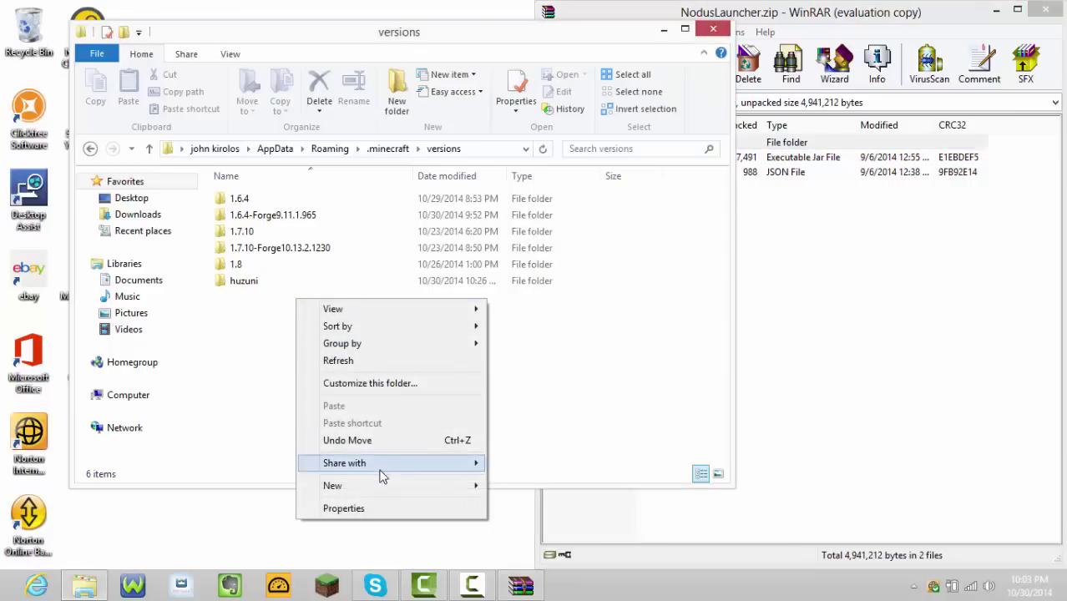
mouse_move(447, 486)
click(533, 360)
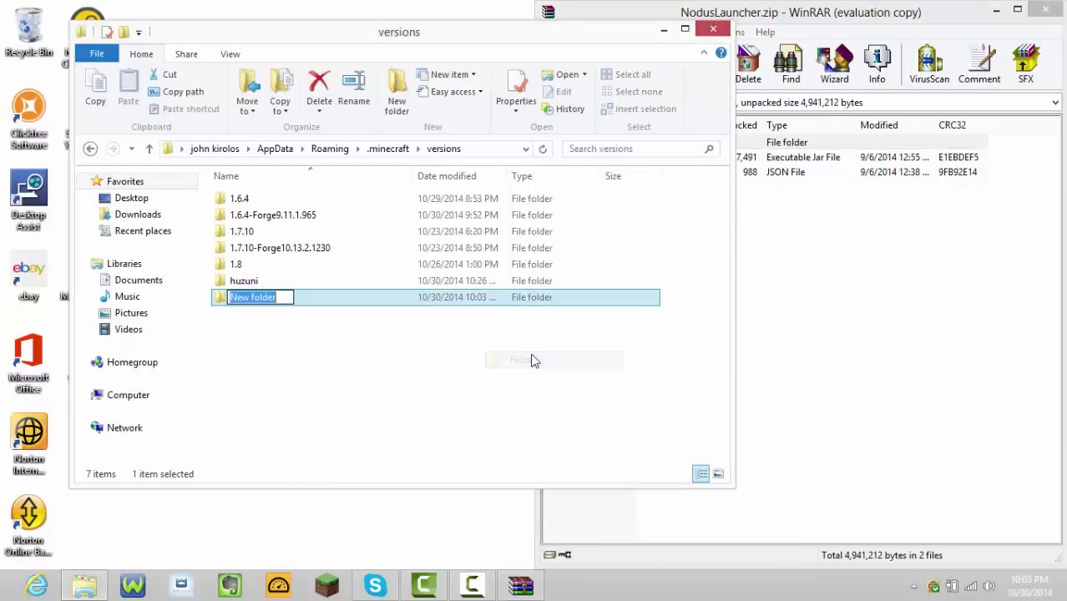
key(BackSpace)
text(Nodus)
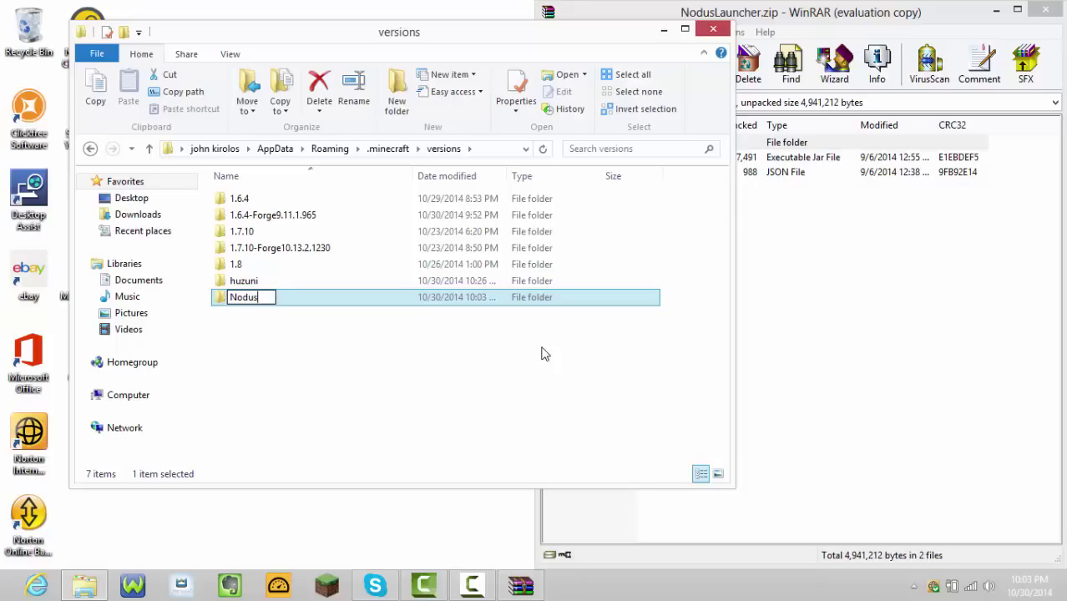
text(Lan)
text(ncher)
key(Return)
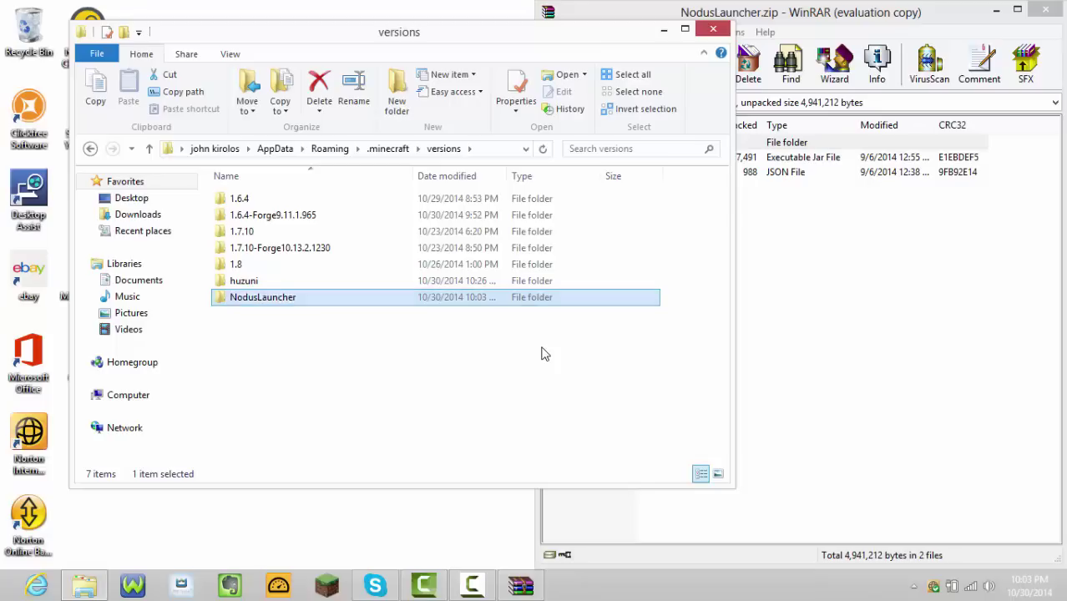
click(359, 359)
Extract the archive's JAR and JSON files into the versions folder and close the WinRAR archive.
click(762, 27)
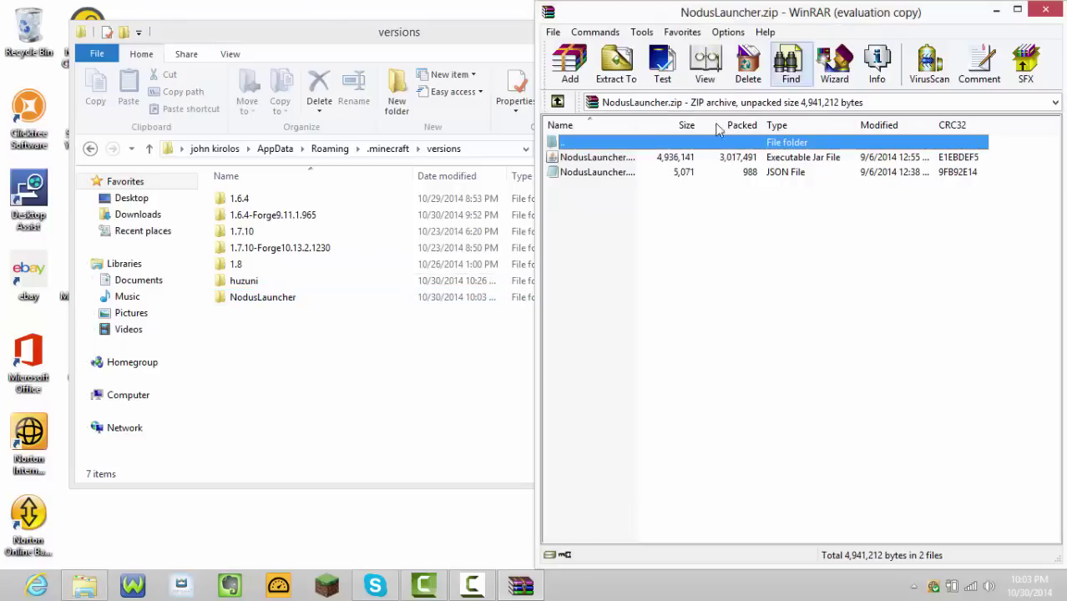
drag(643, 225, 654, 247)
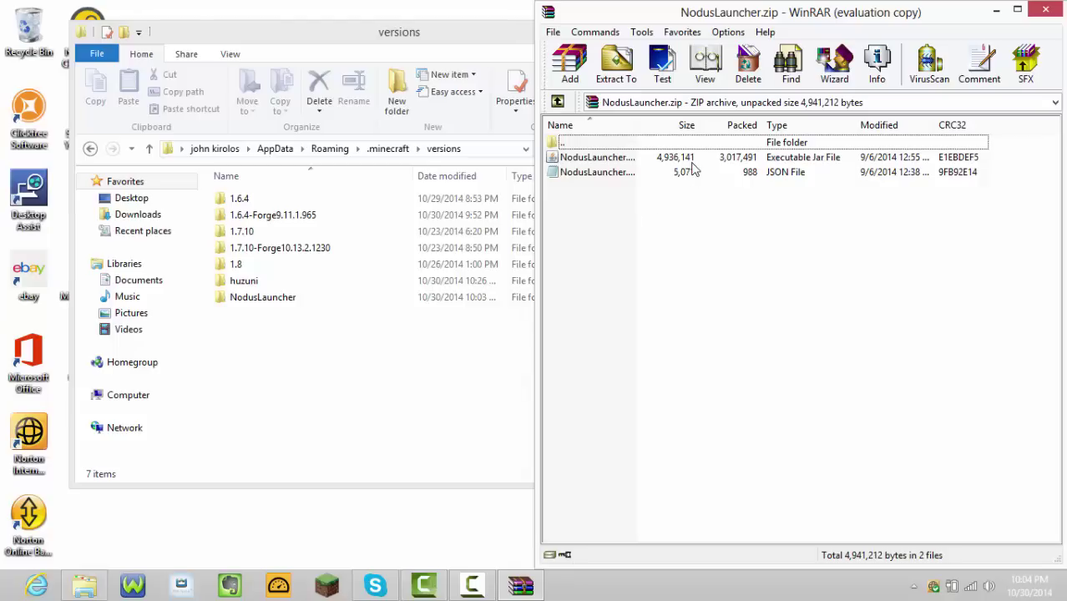
click(285, 359)
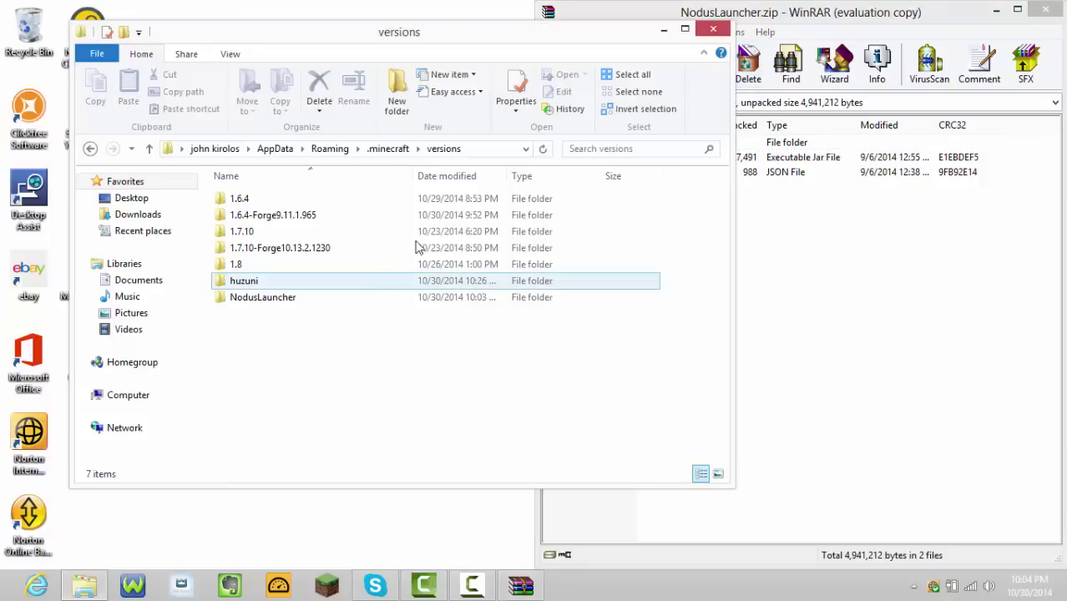
click(977, 12)
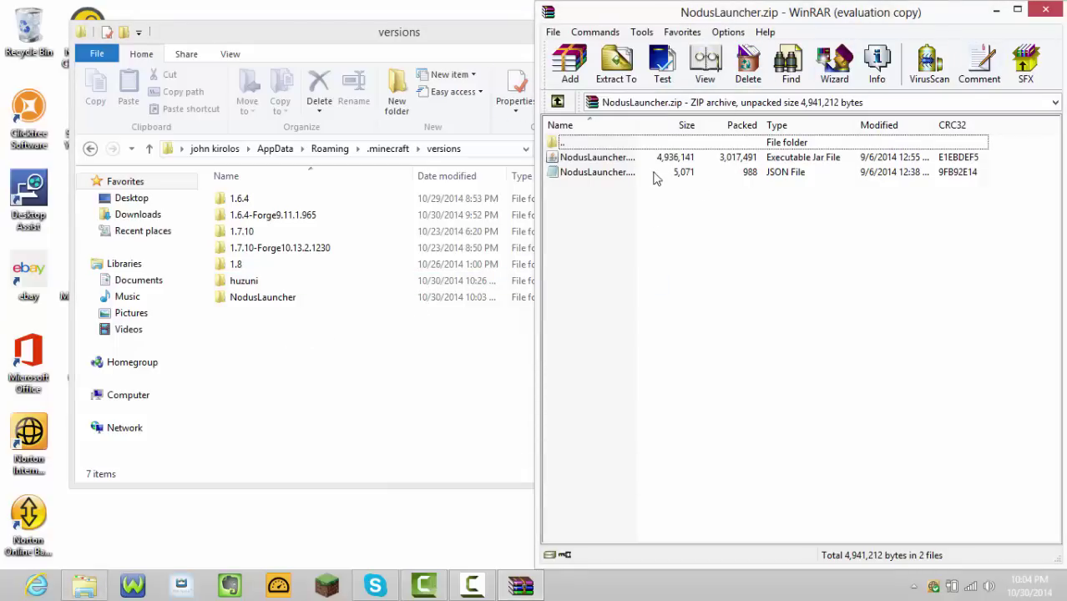
key(ctrl+a)
drag(658, 157, 302, 394)
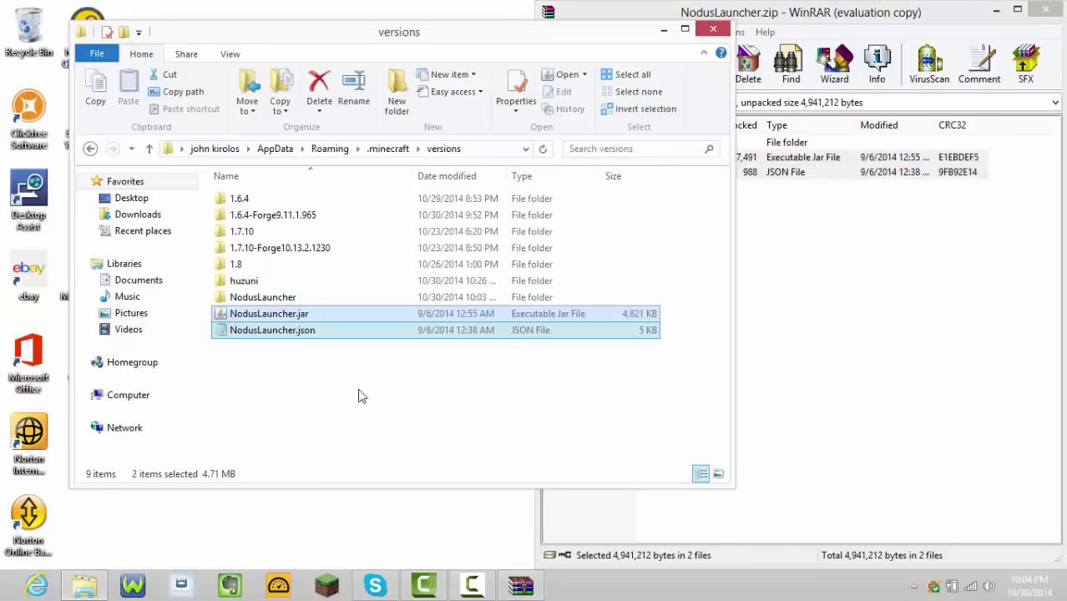
click(1045, 10)
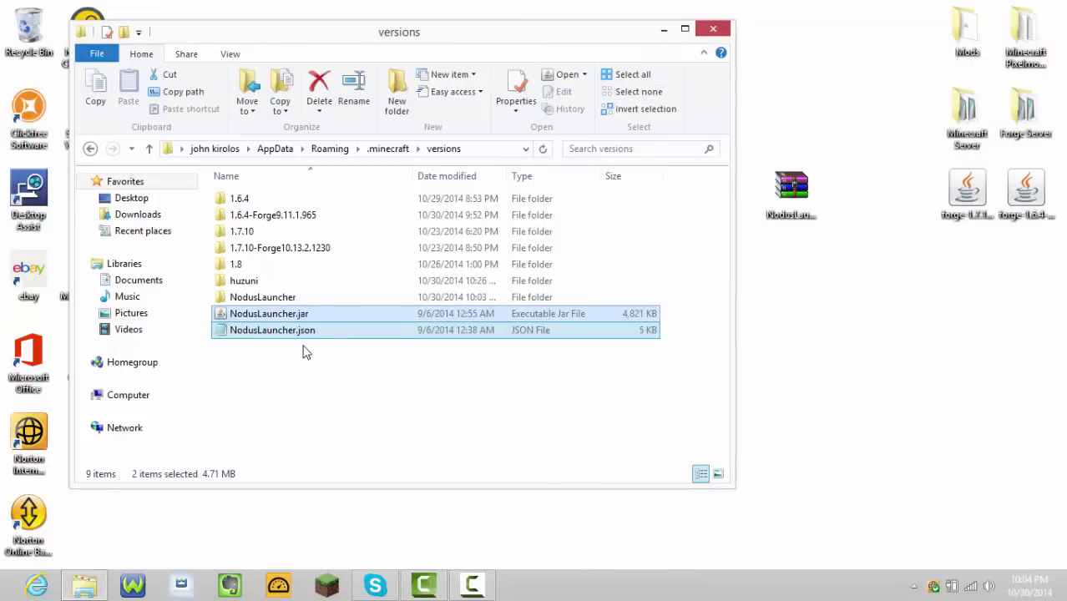
Move NodusLauncher.jar and NodusLauncher.json into the NodusLauncher folder and open that folder.
drag(305, 333, 350, 262)
double_click(291, 300)
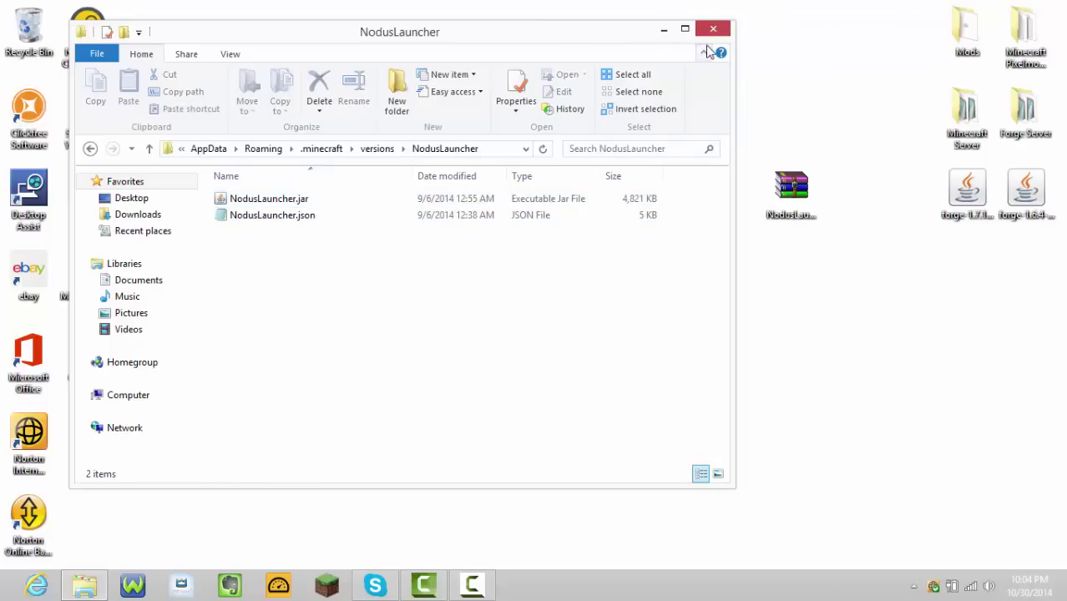
View the combined properties of NodusLauncher.jar and NodusLauncher.json, then close the dialog and clear the selection.
click(298, 219)
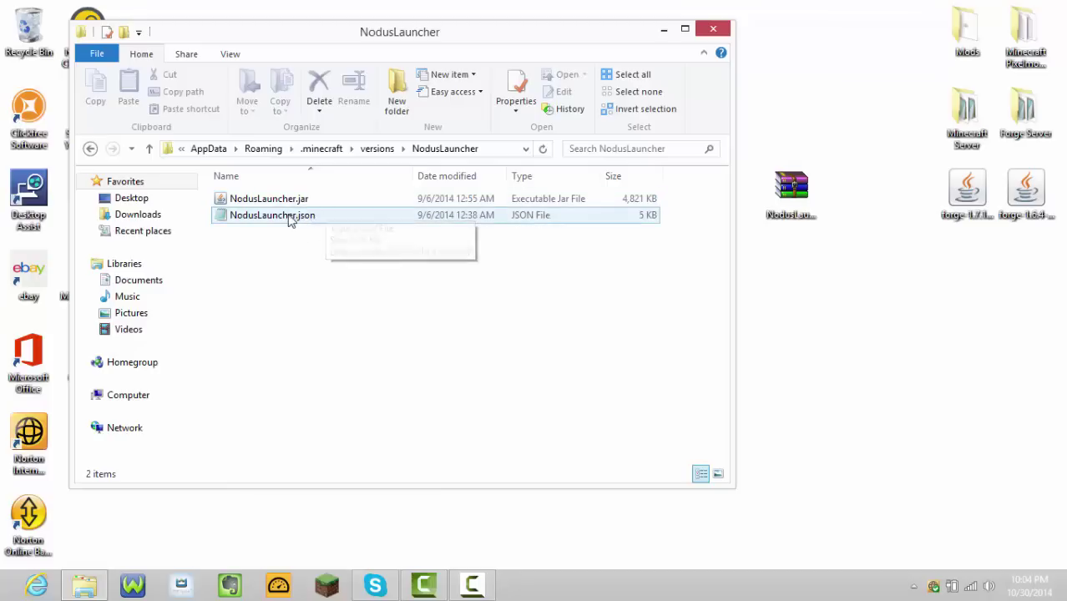
click(516, 111)
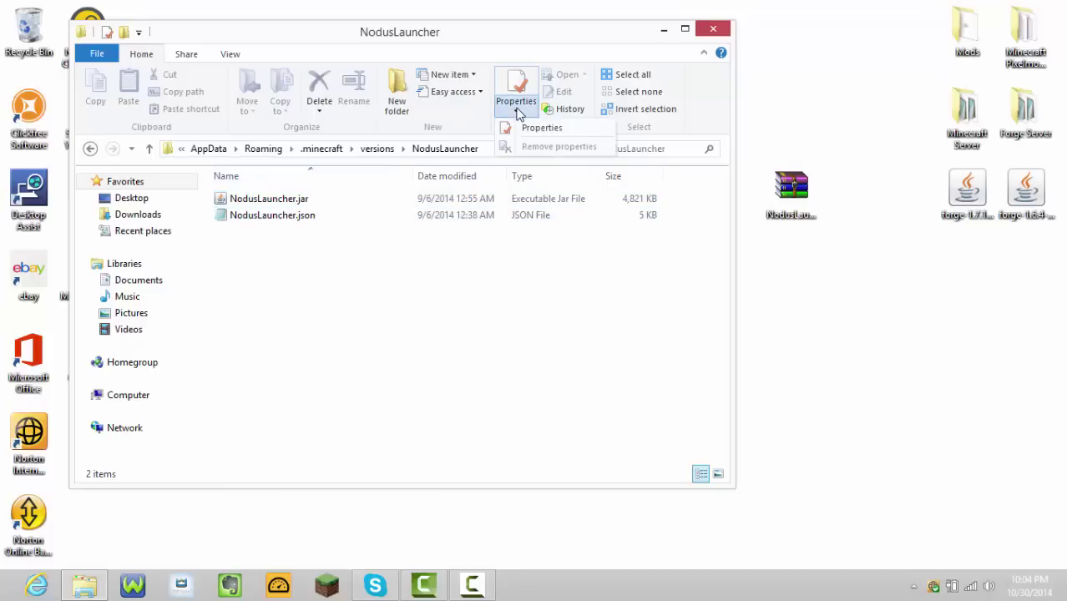
click(275, 199)
shift+click(283, 215)
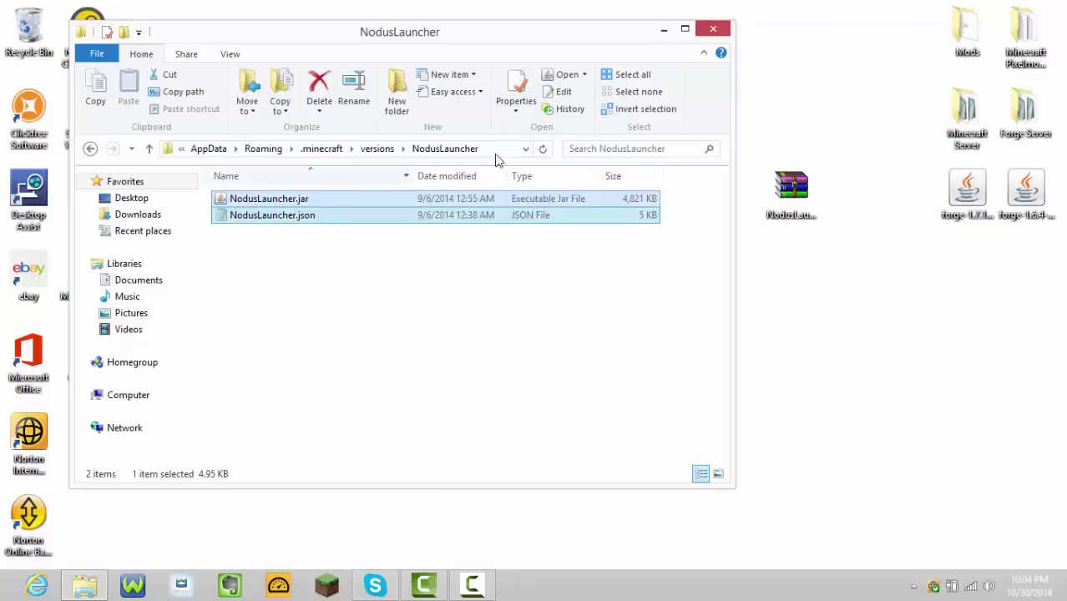
click(526, 96)
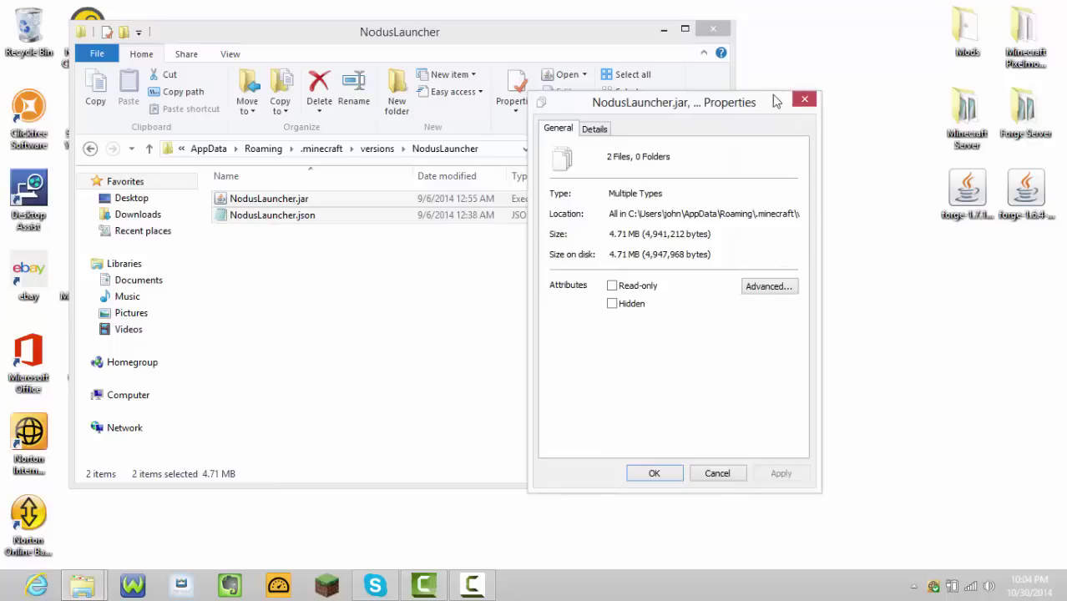
click(805, 100)
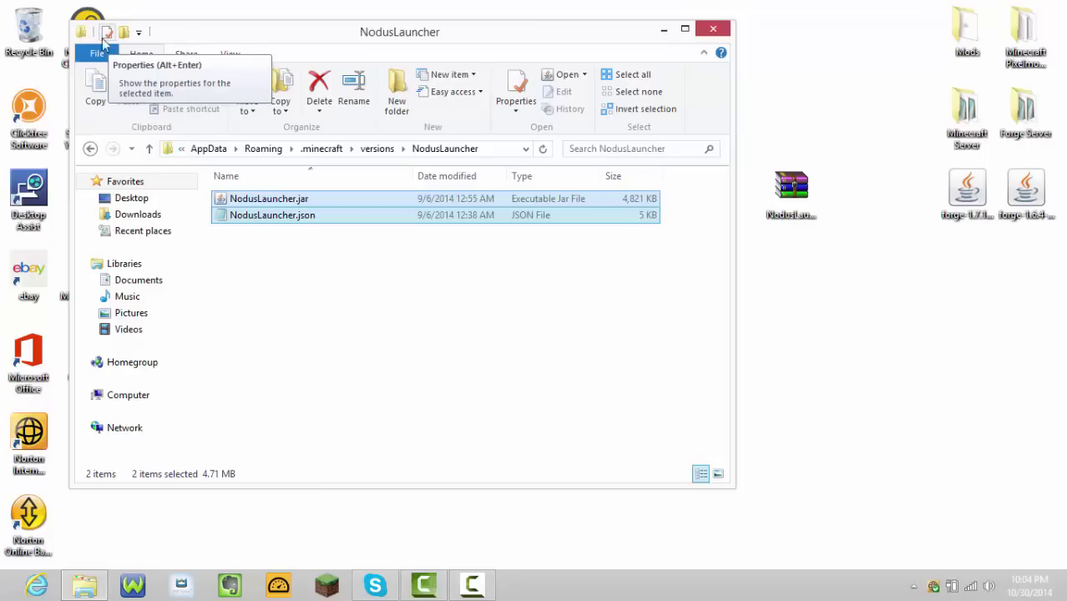
click(408, 241)
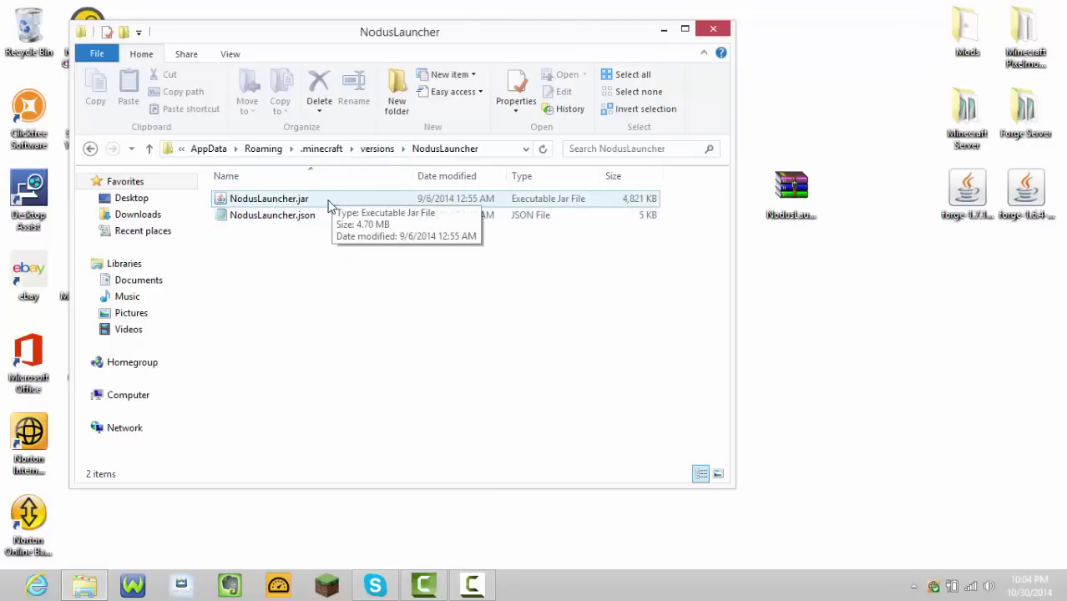
click(471, 584)
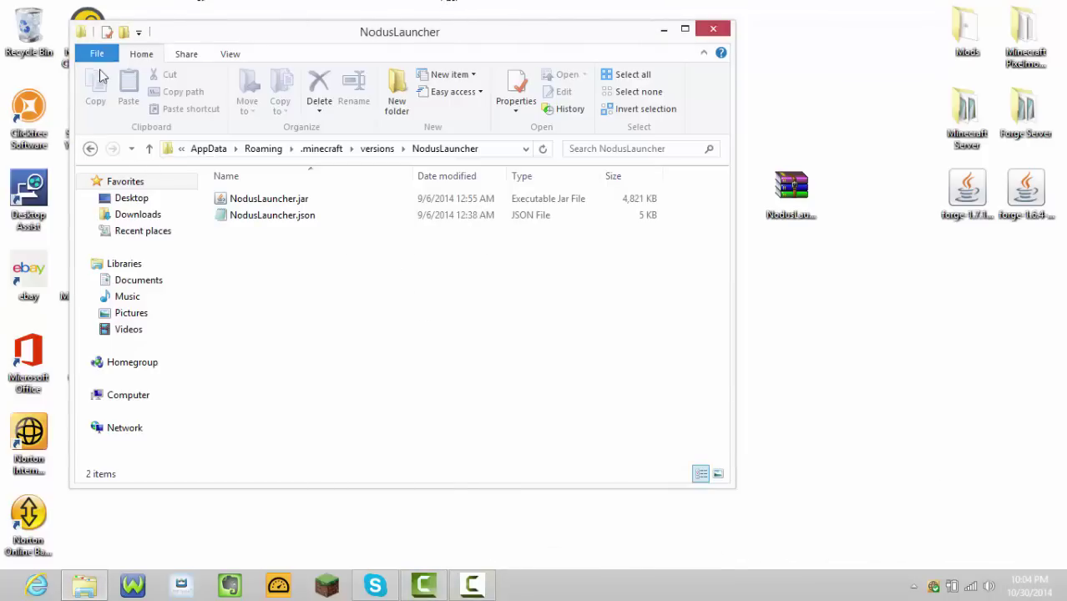
Return to the versions folder, check the contents of the NodusLauncher folder once more and close the folder window.
click(90, 149)
click(258, 353)
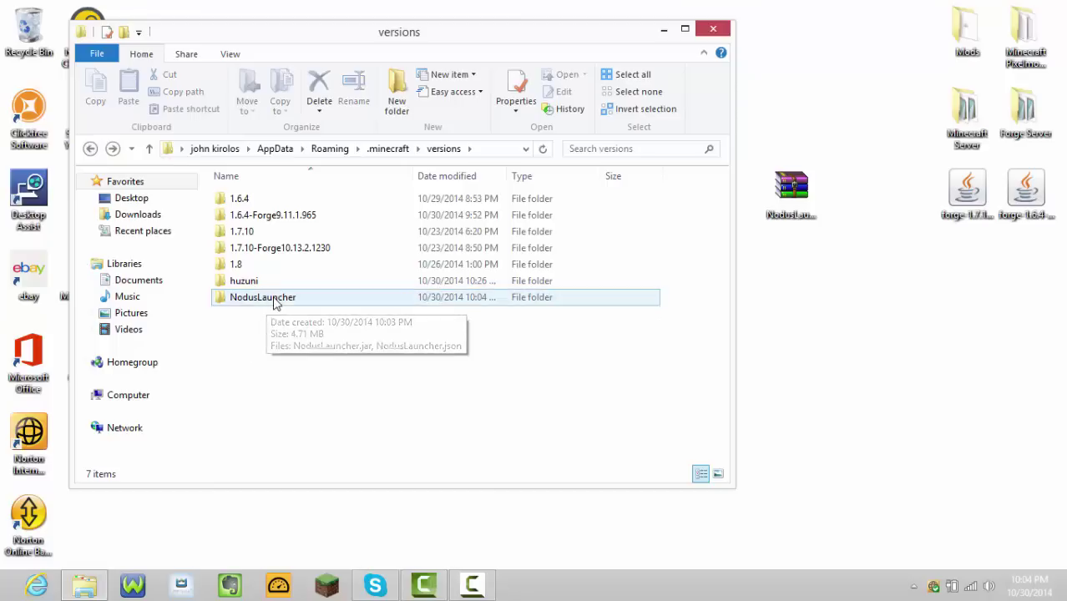
double_click(269, 299)
drag(247, 240, 240, 200)
click(285, 262)
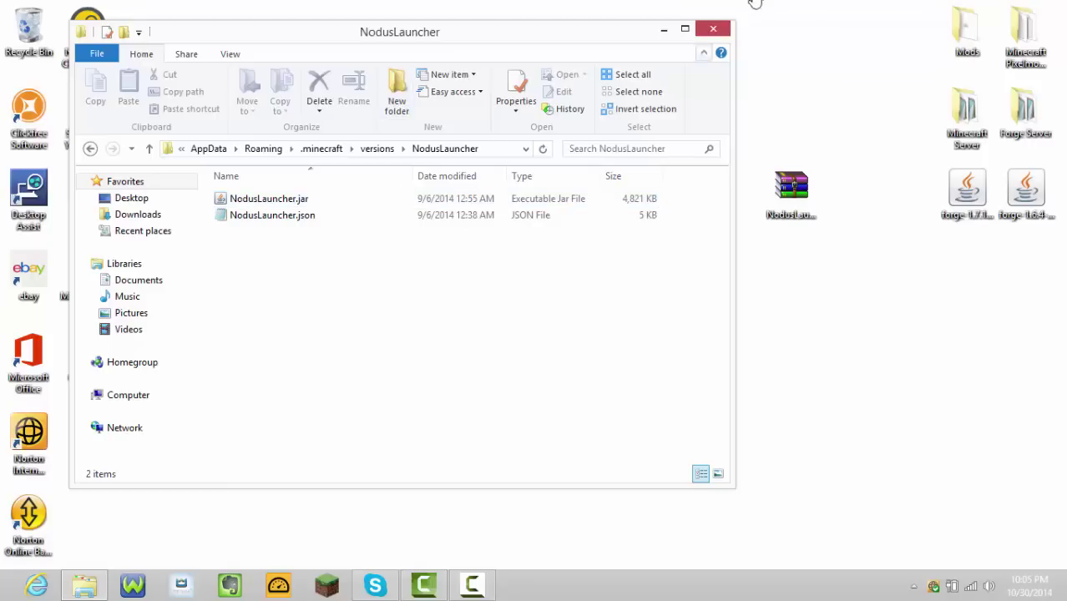
click(714, 32)
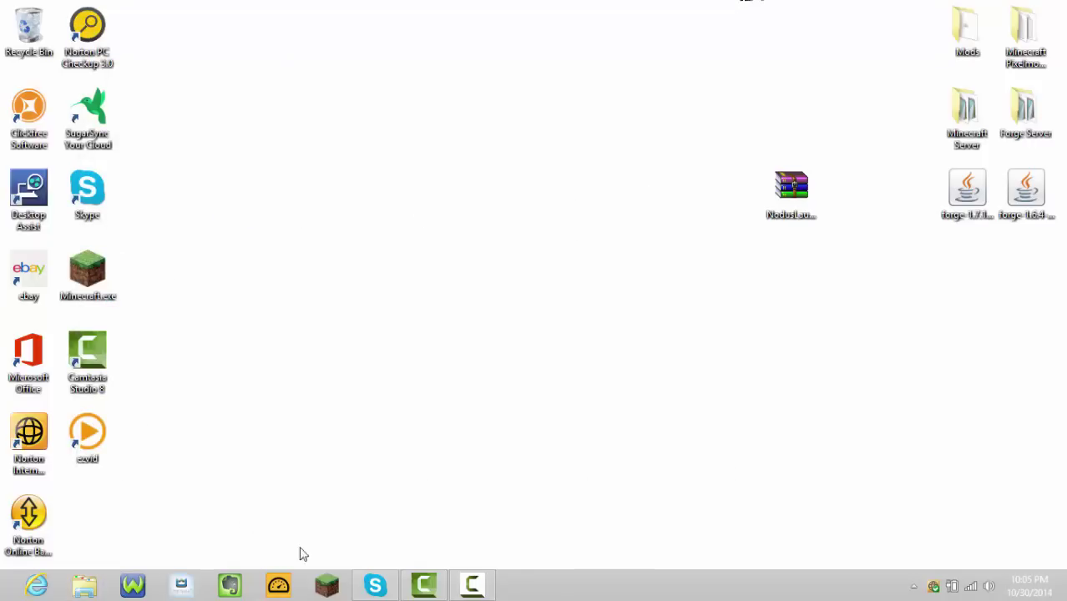
Open the Minecraft launcher, look for release NodusLauncher among the Forge profile's available versions, and close the profile editor without saving.
click(327, 584)
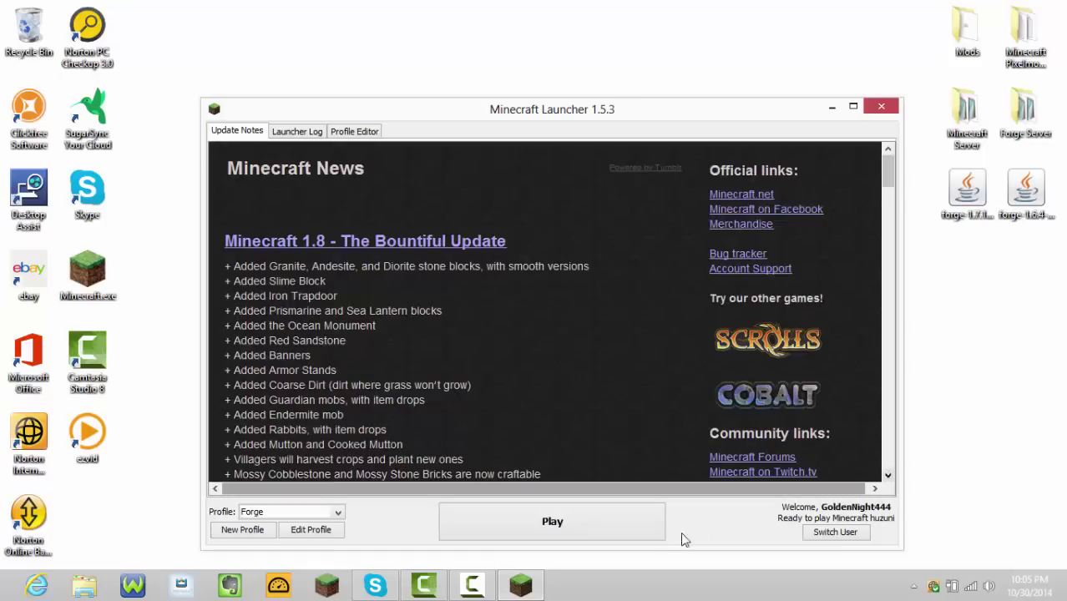
click(329, 527)
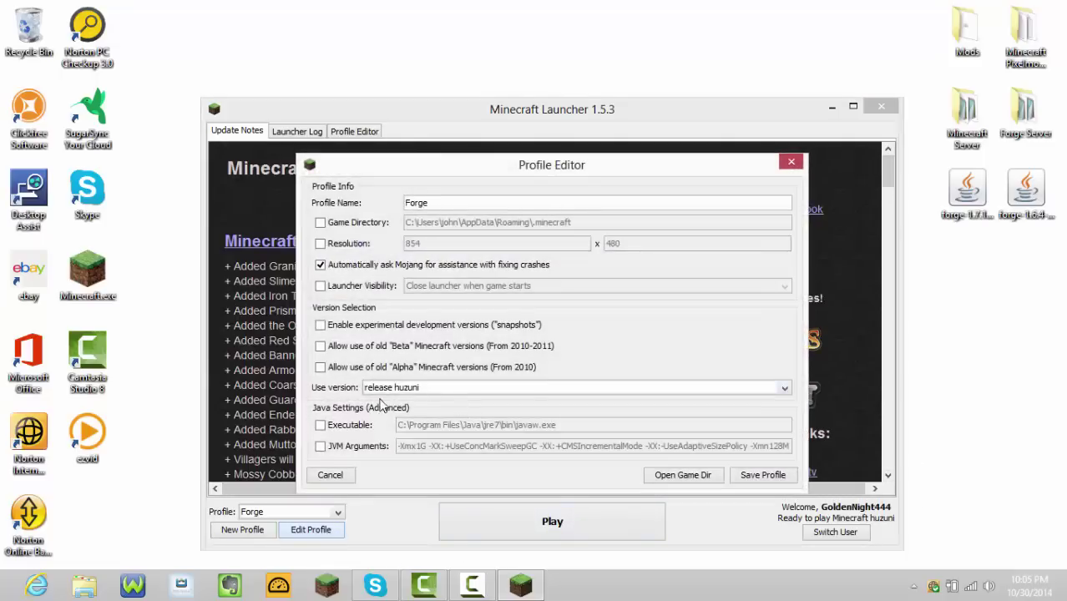
click(403, 387)
scroll(428, 430, down, 6)
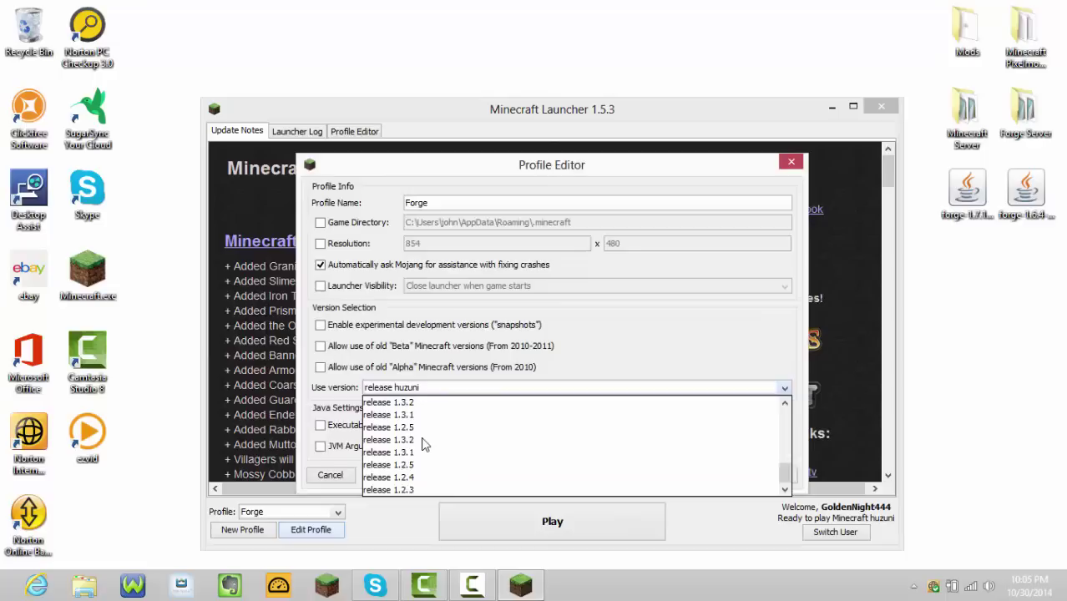
scroll(424, 444, up, 6)
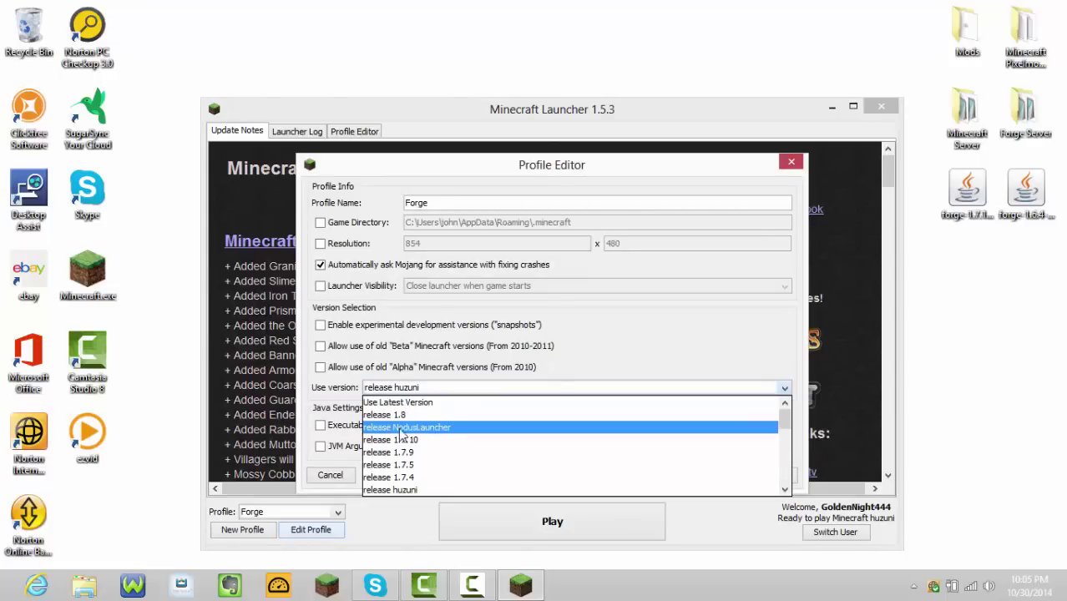
click(791, 161)
Create and save a profile named NodusLauncher using version release NodusLauncher, and launch the game with it.
click(242, 529)
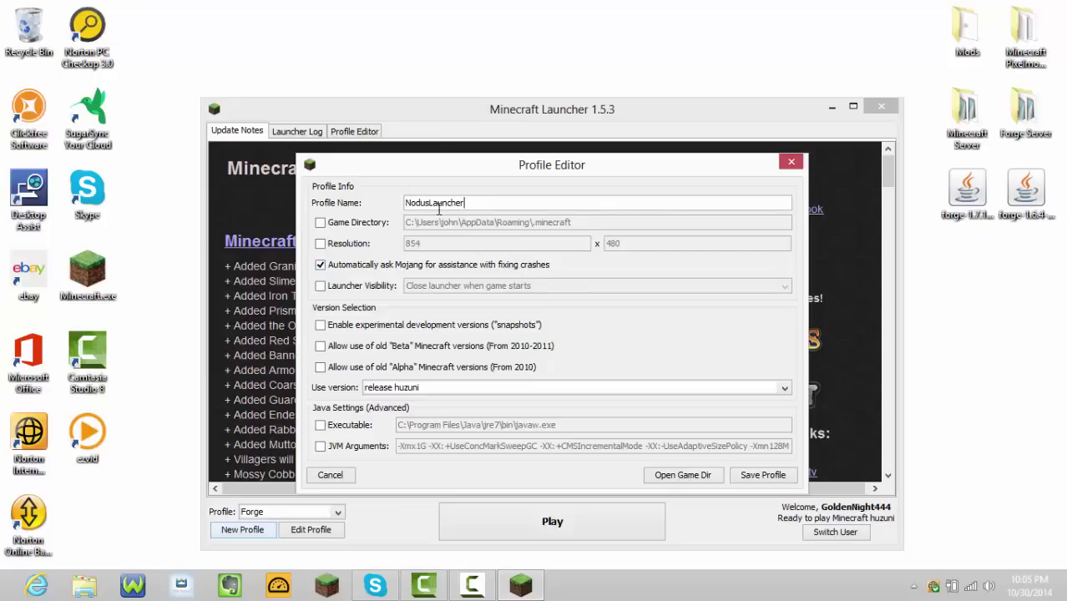
click(469, 388)
scroll(446, 408, up, 3)
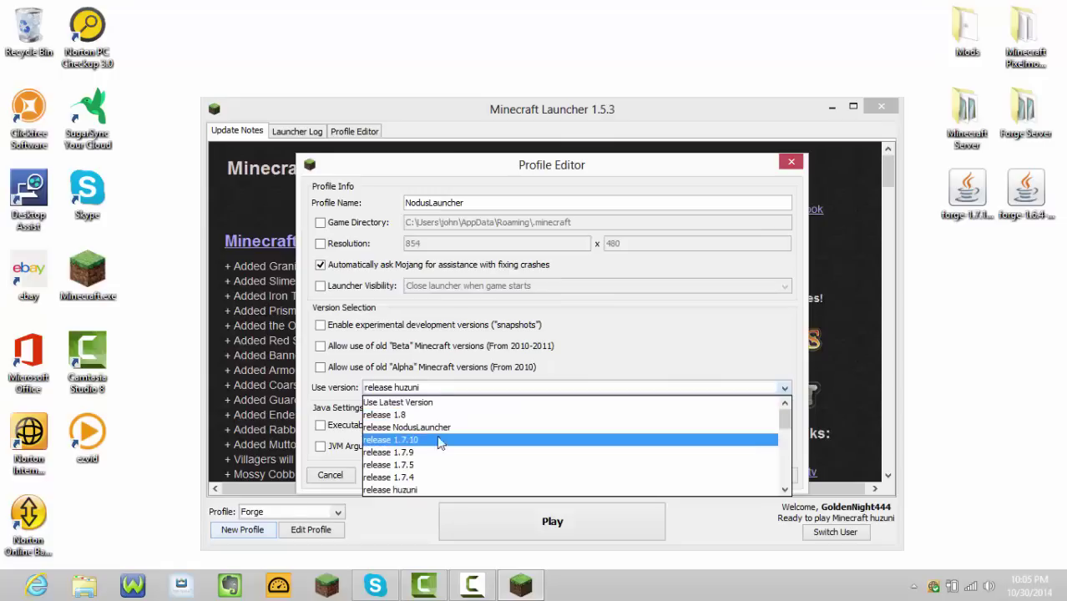
click(389, 428)
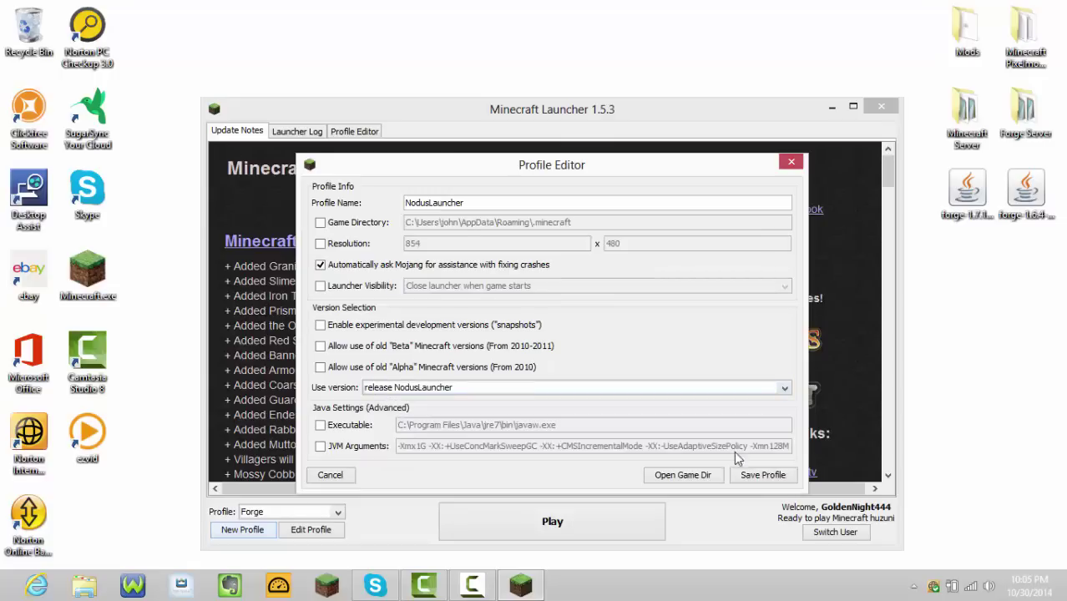
click(752, 473)
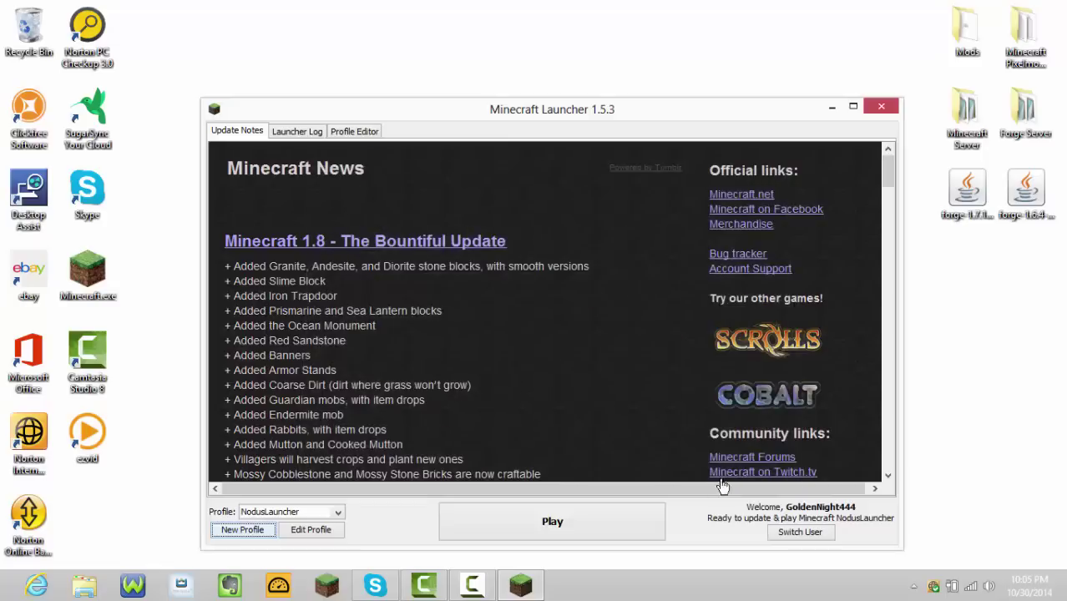
click(565, 531)
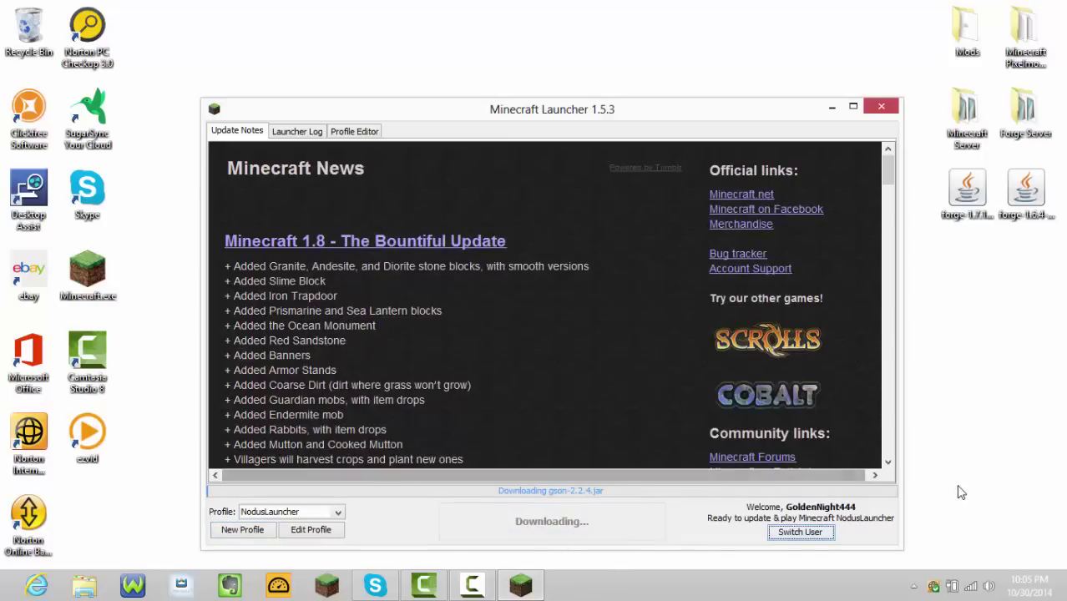
click(853, 106)
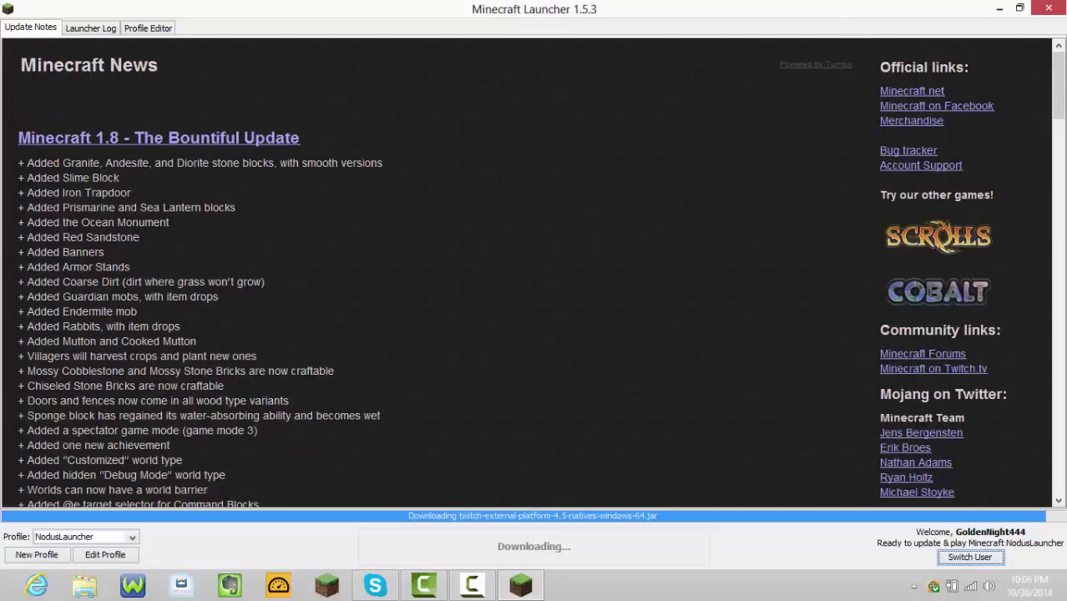
click(472, 584)
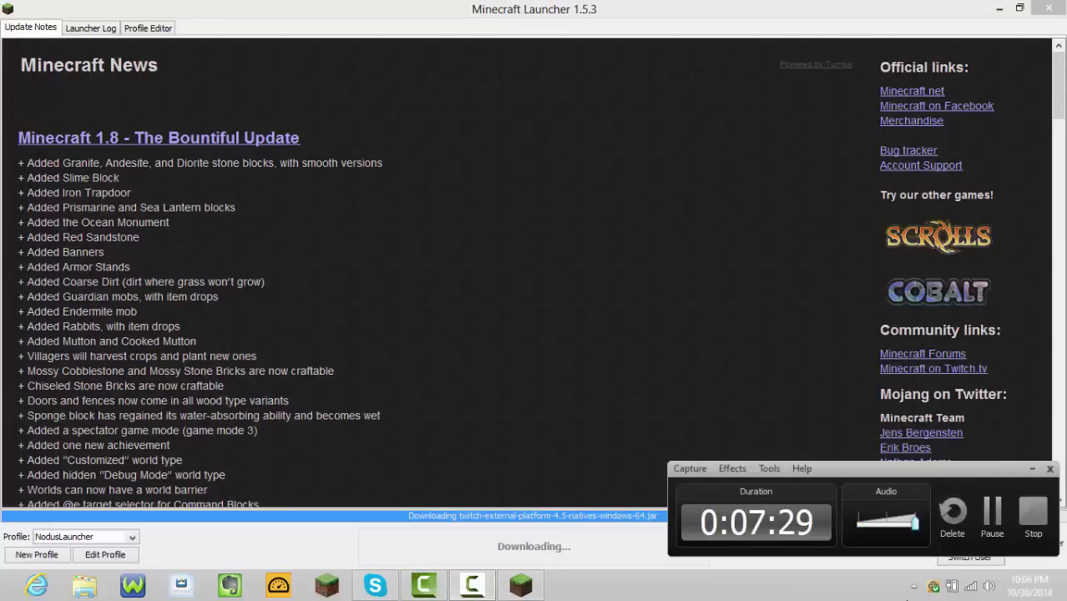
click(992, 514)
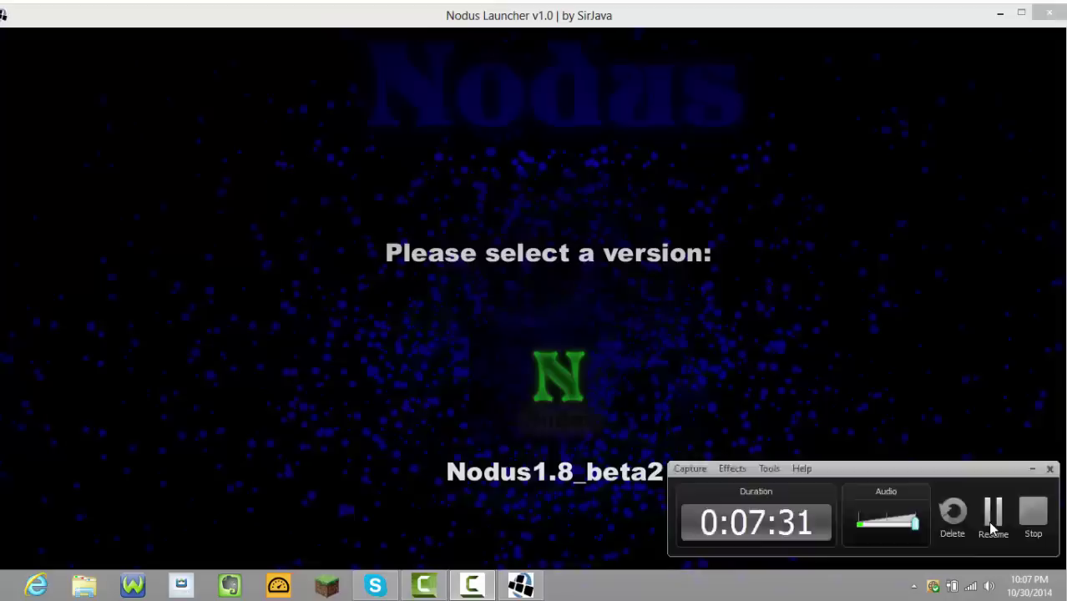
click(991, 525)
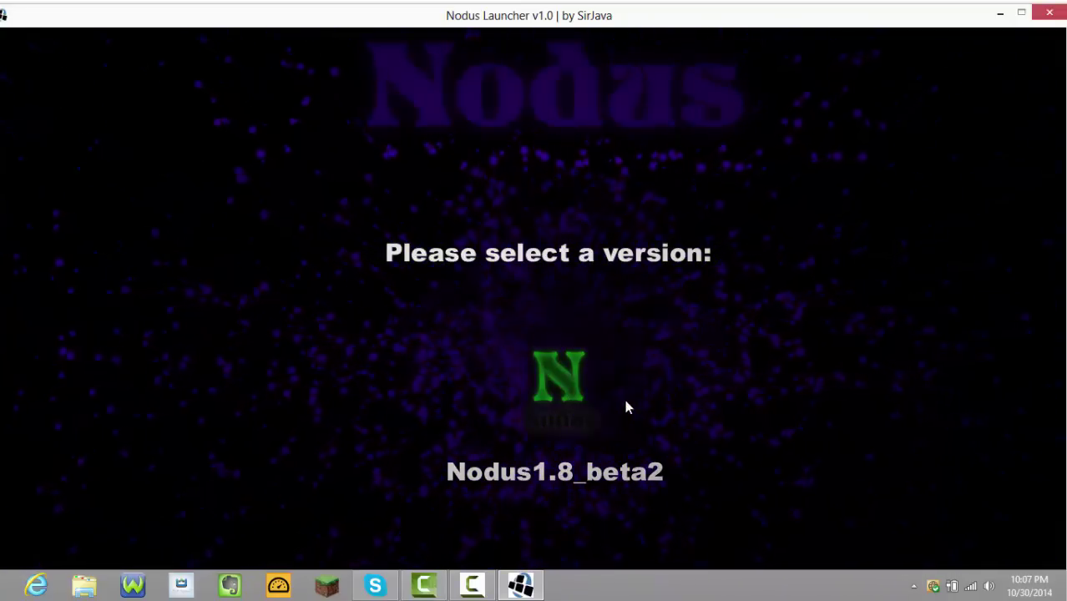
Download version Nodus1.8_beta2 in the Nodus Launcher and start Nodus.
click(576, 403)
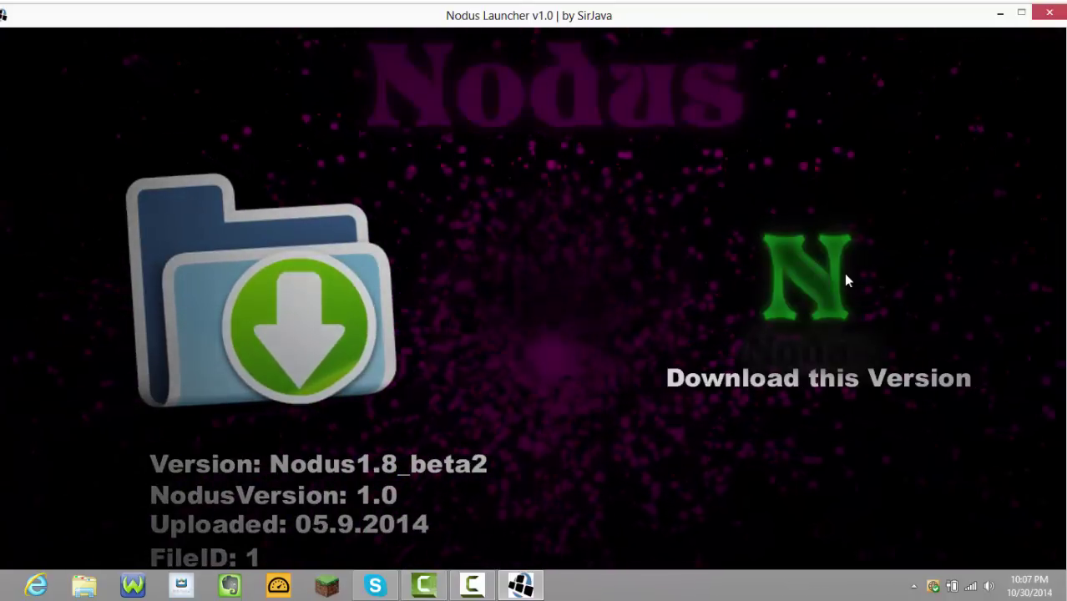
click(817, 284)
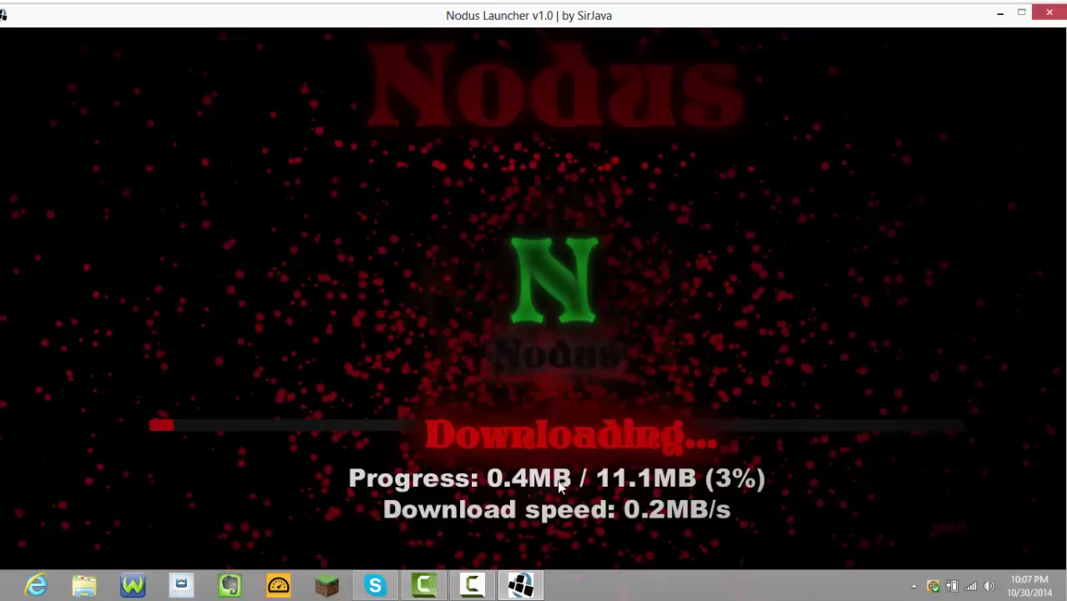
click(520, 585)
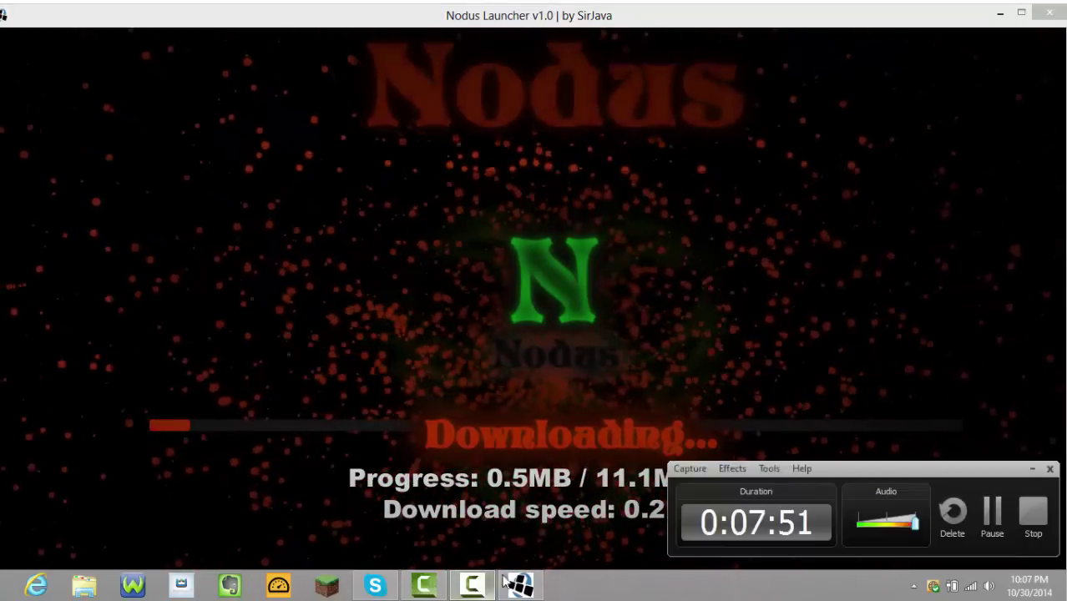
click(992, 511)
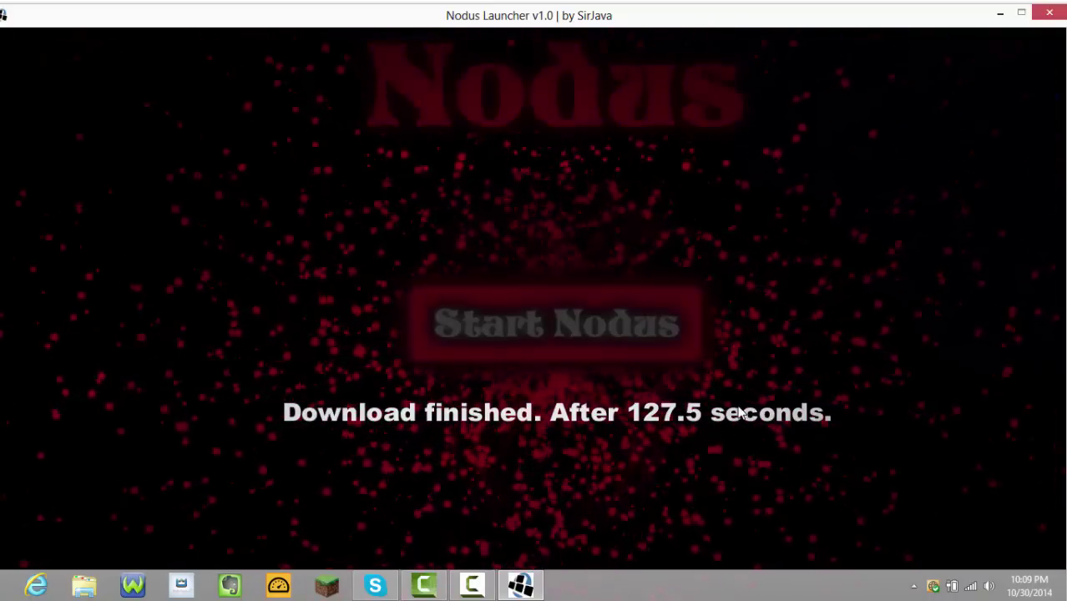
click(462, 339)
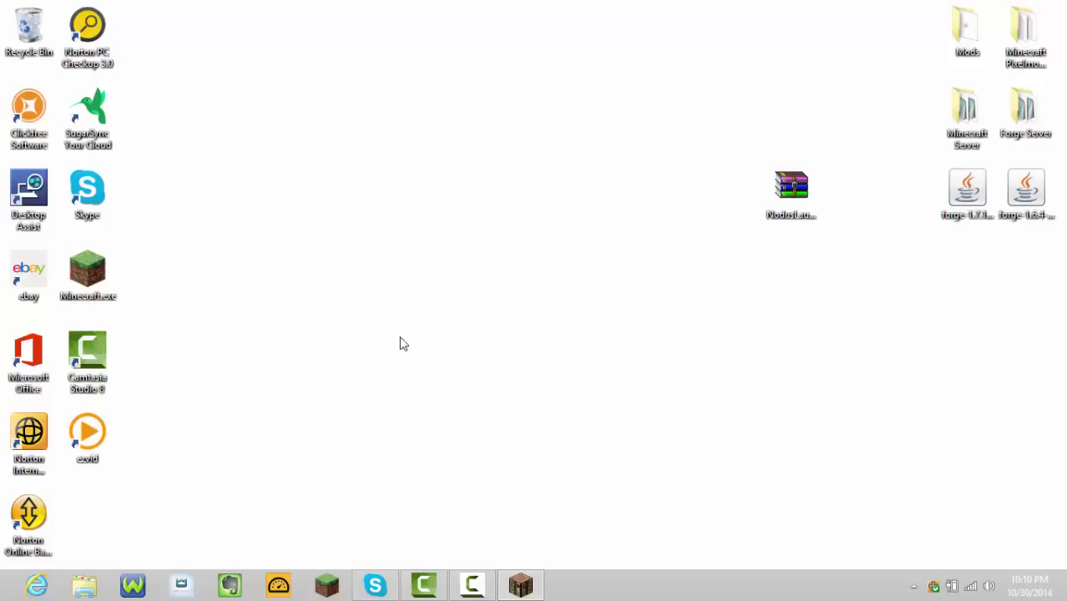
Maximize the Minecraft 1.8 window, leave the options screens and load the saved singleplayer world New World.
click(520, 586)
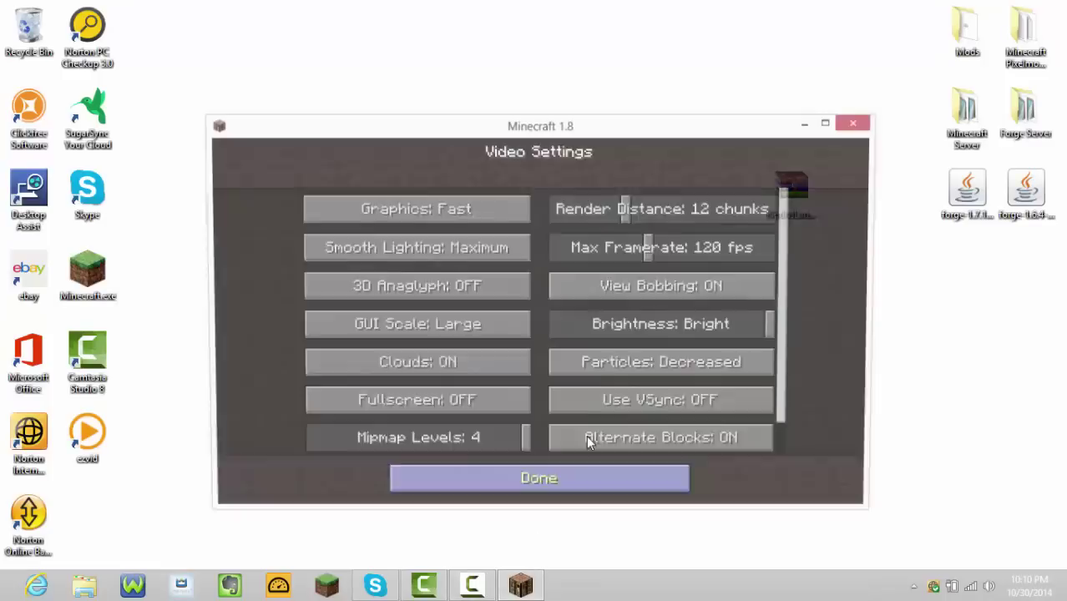
click(829, 123)
click(601, 531)
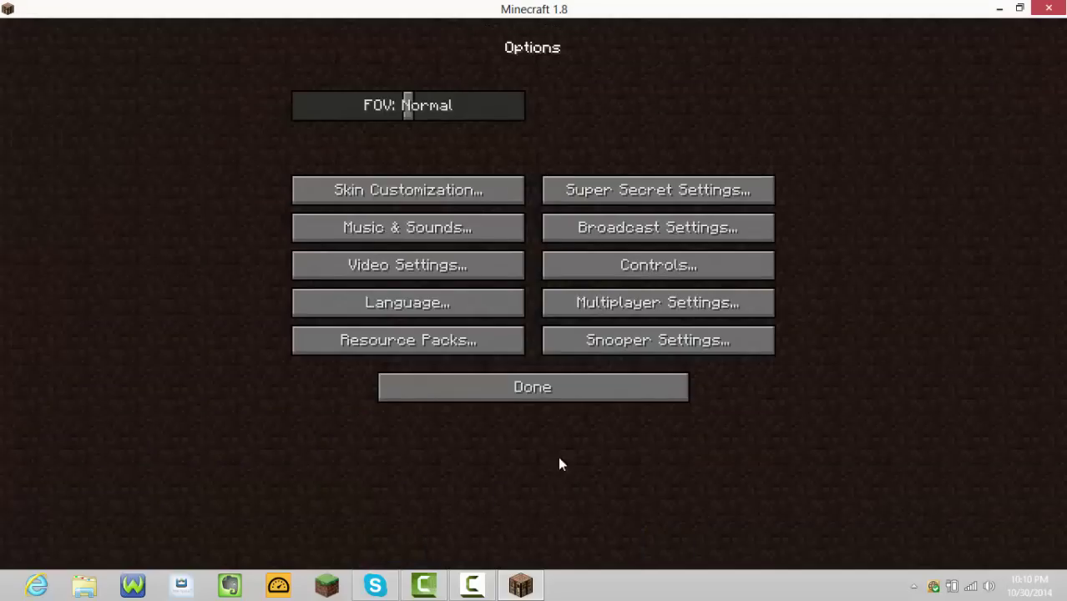
click(568, 382)
click(515, 253)
click(455, 99)
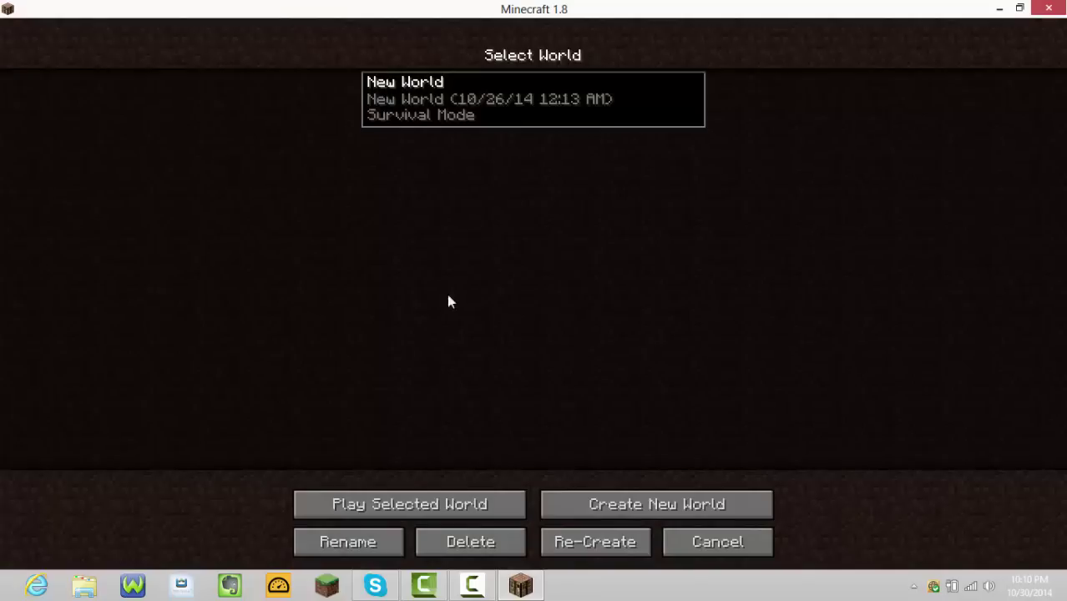
click(378, 505)
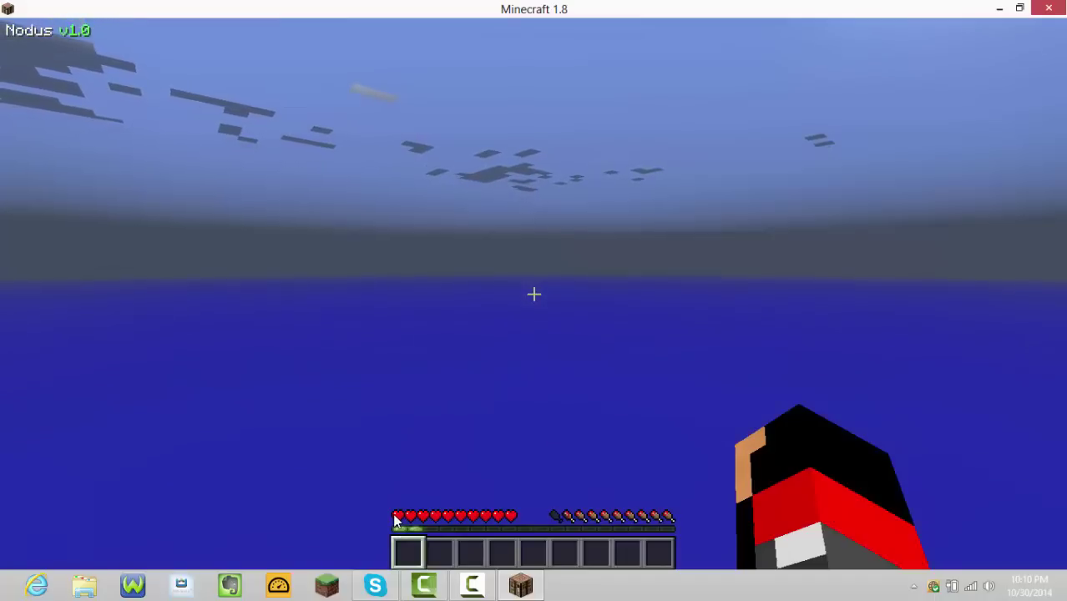
Check the player's inventory and the game menu, then return to the game.
key(e)
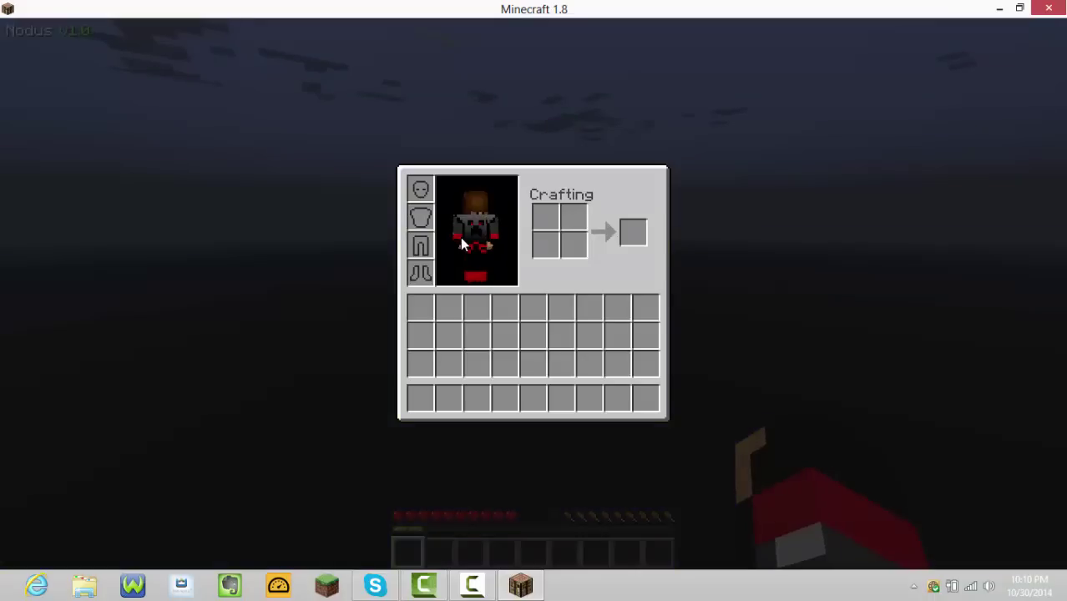
key(e)
key(e)
key(e)
key(e)
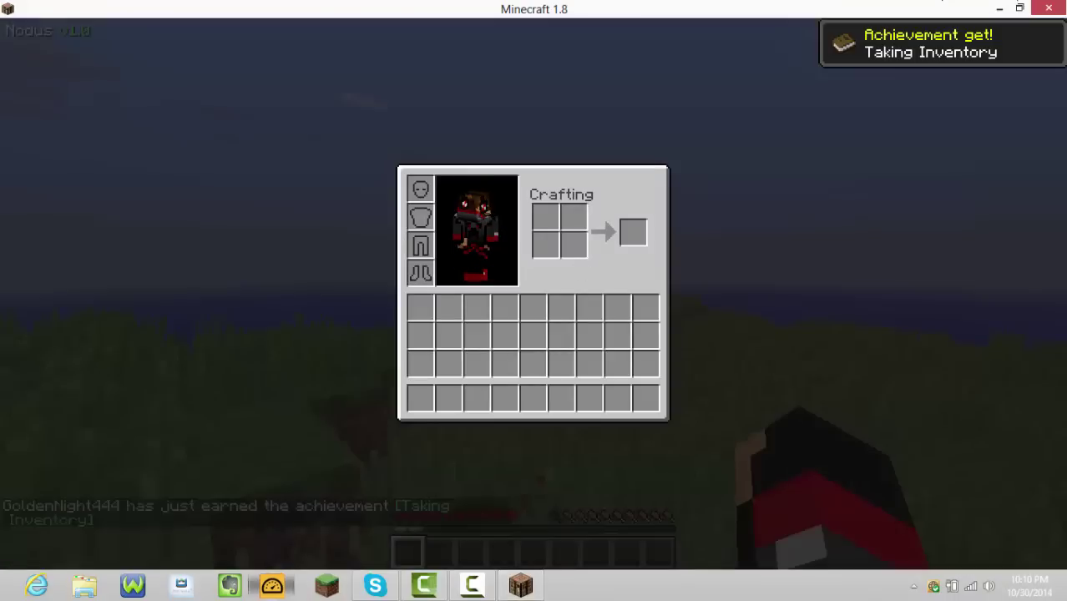
key(Escape)
key(Escape)
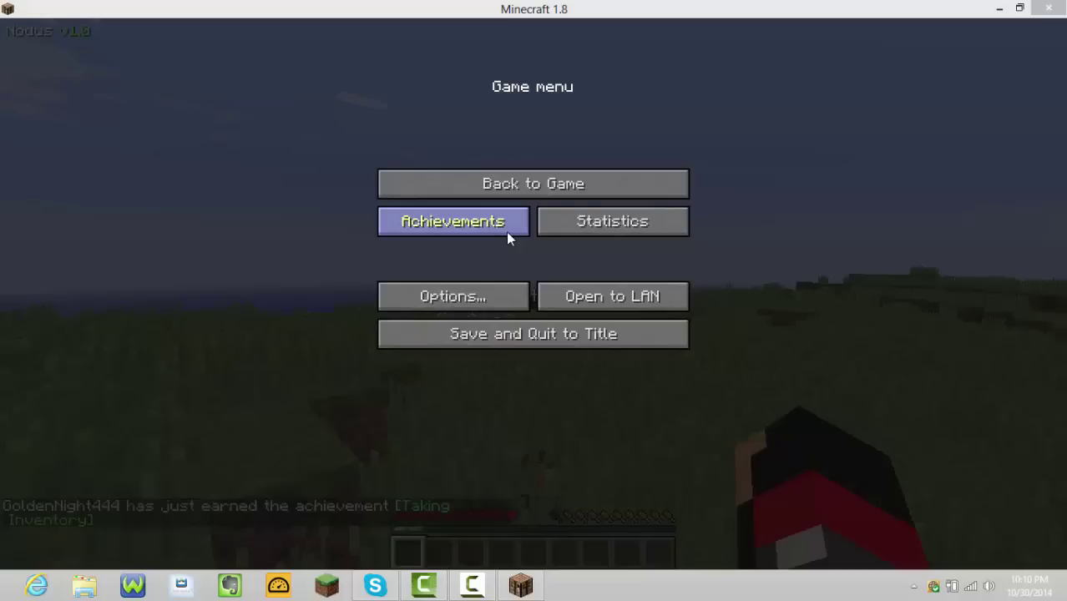
click(543, 184)
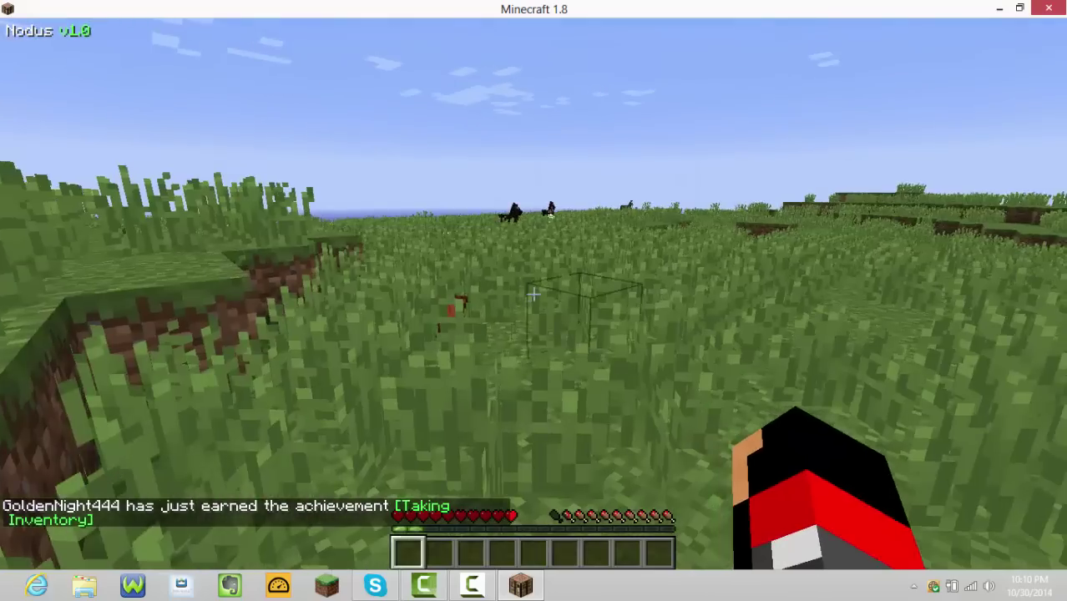
Check the inventory again and drop the items held in the first hotbar slot.
key(e)
key(e)
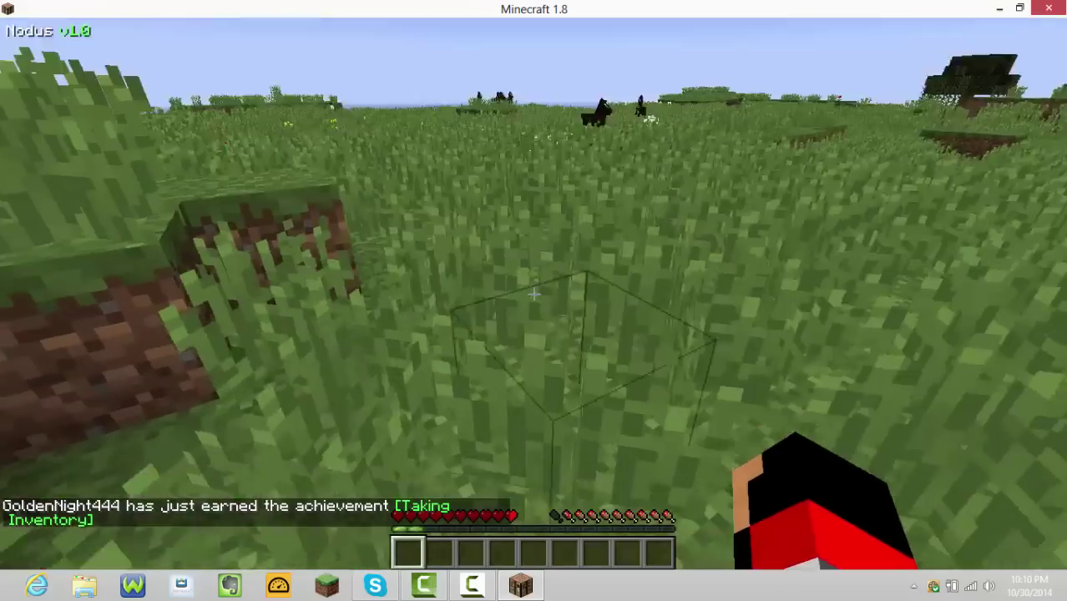
key(e)
key(e)
key(q)
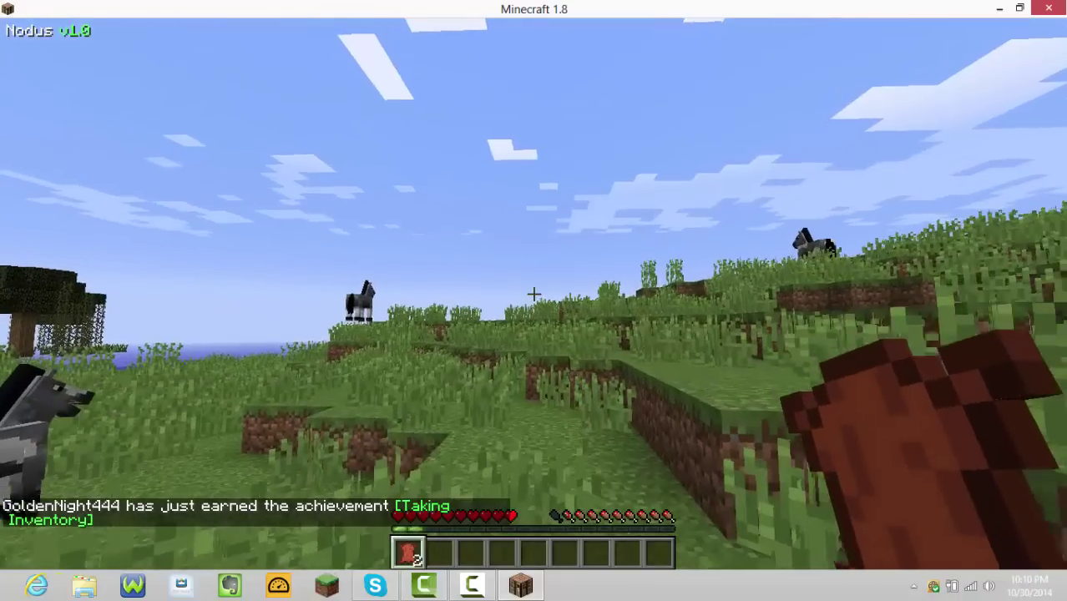
key(q)
key(q)
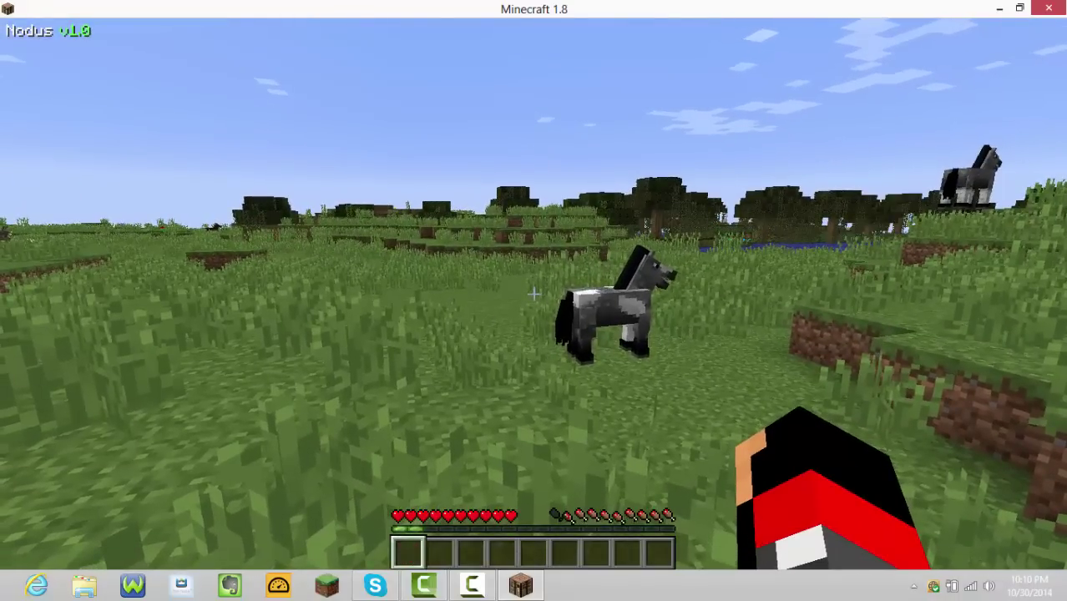
Set the world's difficulty to Easy in the game options and decline locking it.
key(e)
key(e)
key(Escape)
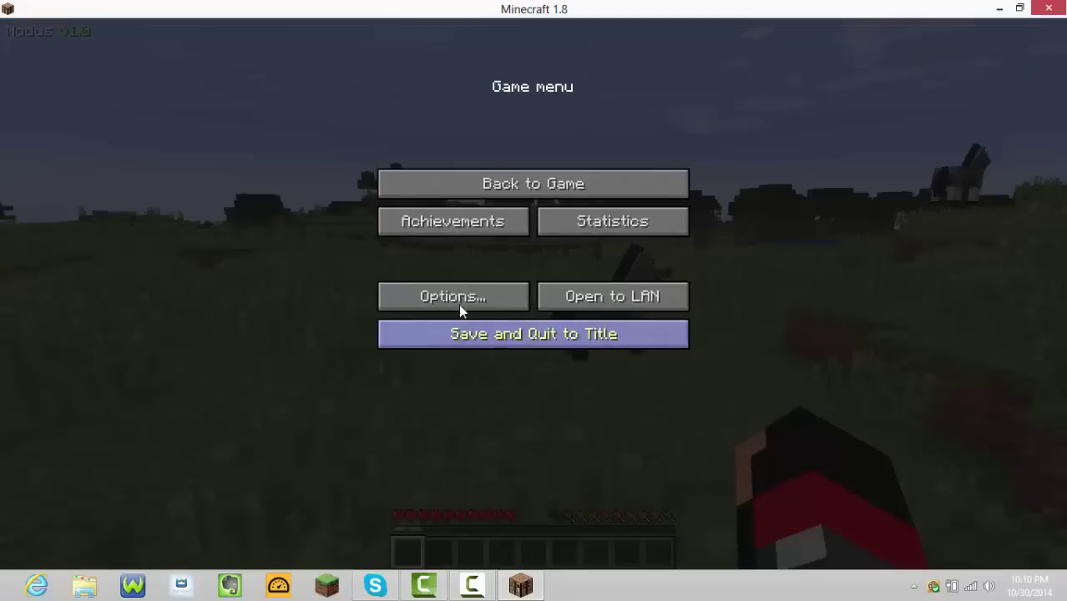
click(481, 293)
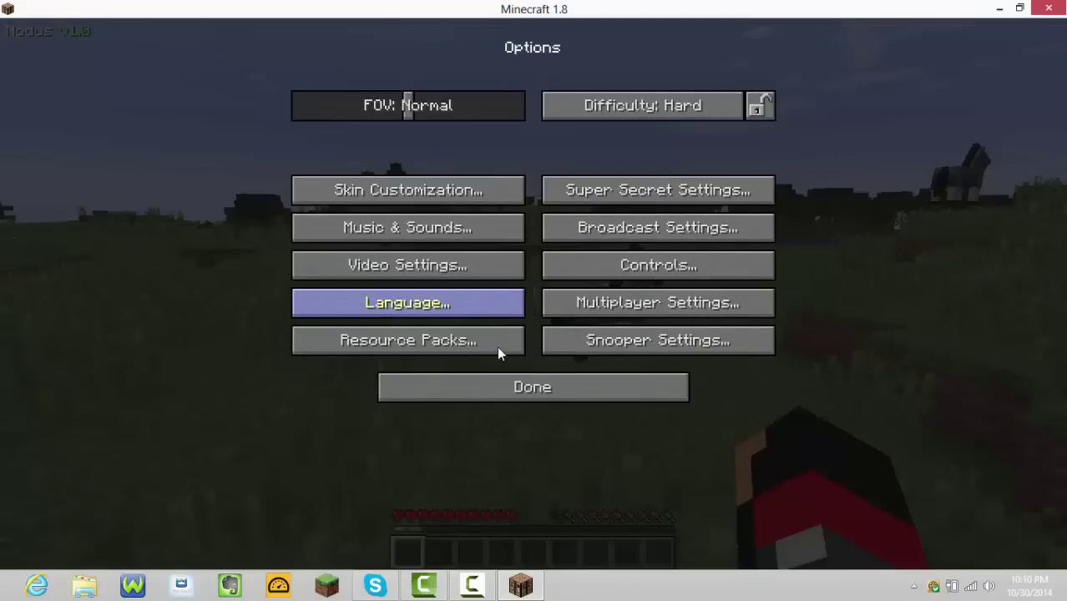
click(513, 389)
click(462, 293)
click(642, 111)
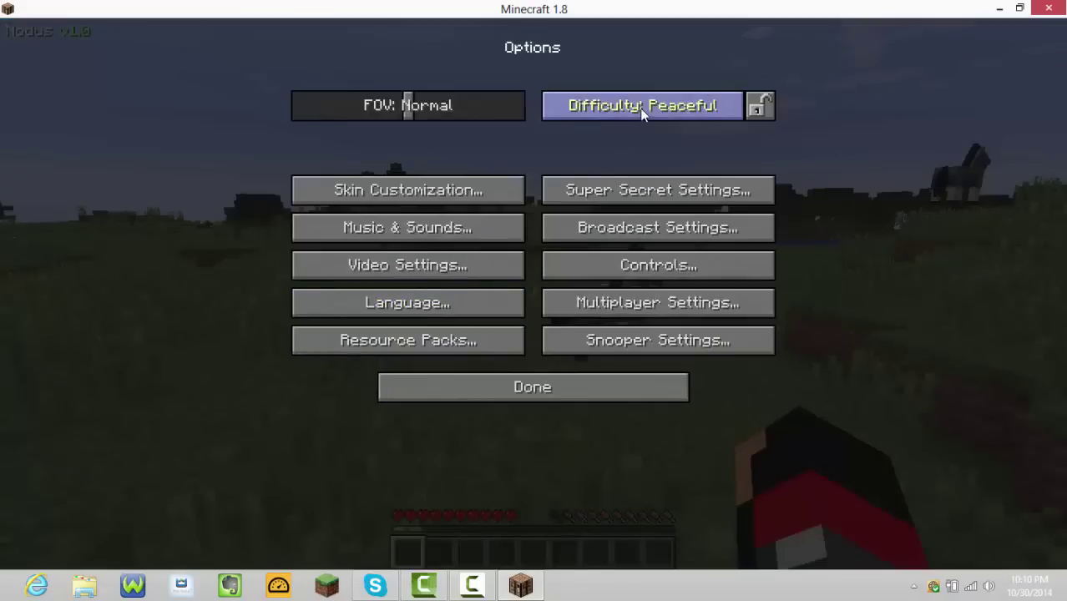
click(641, 110)
click(759, 100)
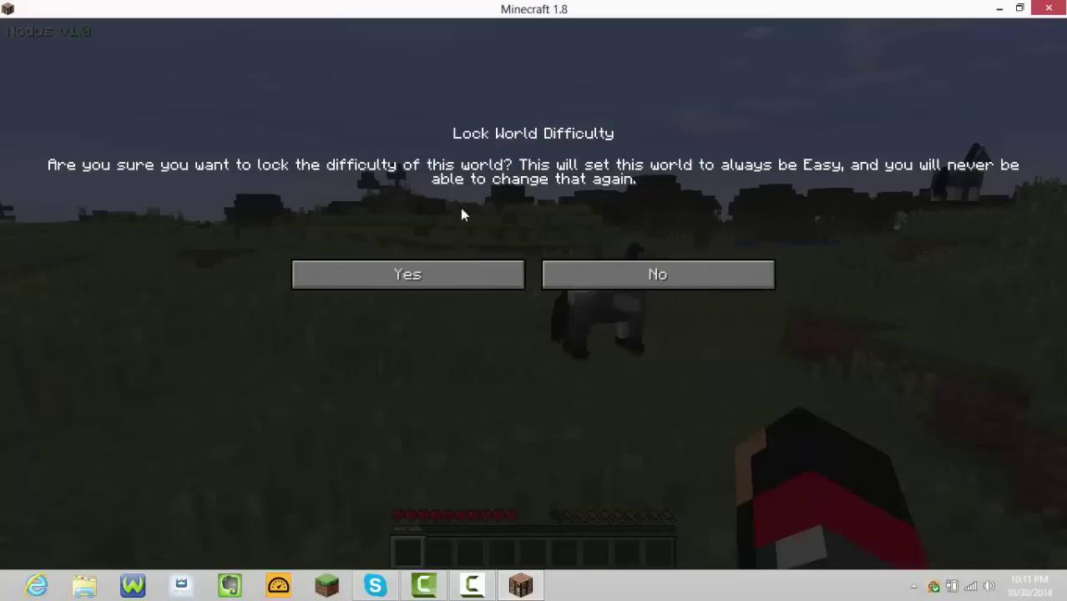
click(684, 273)
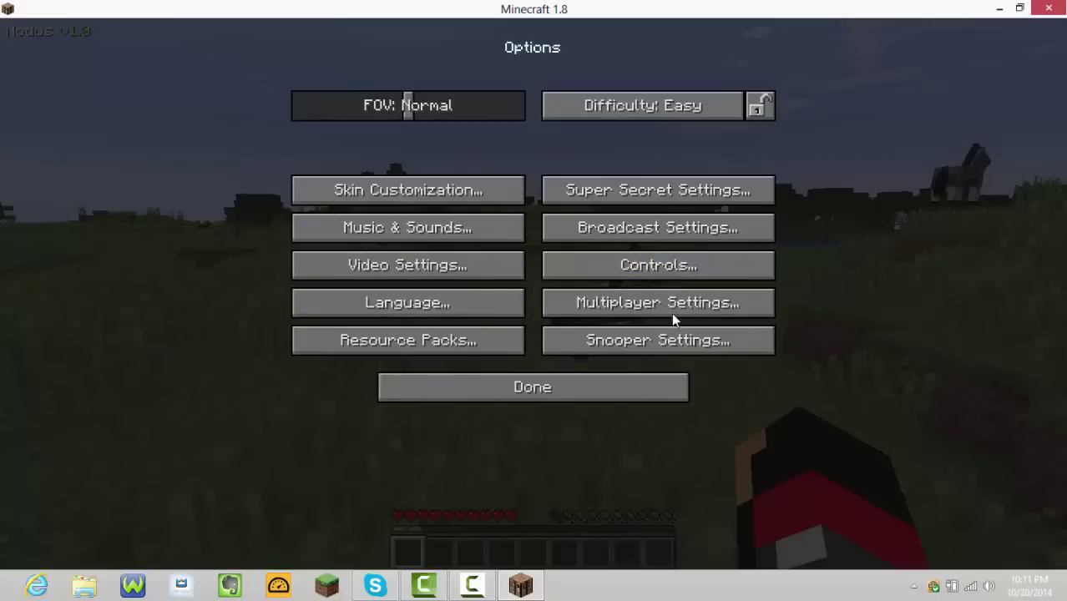
Leave the options, return to the game to check the inventory, and bring up the game menu again.
click(627, 380)
click(546, 188)
key(e)
key(Escape)
key(Escape)
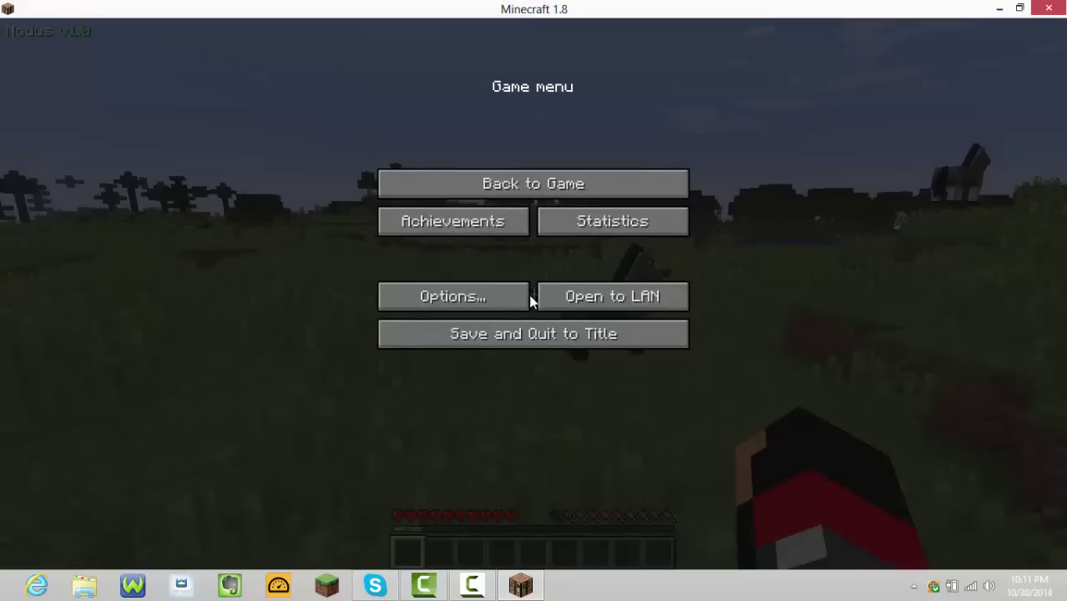
Return to the game, walk up to the nearby horse and hit it, and walk on through the grass.
key(Escape)
key(w)
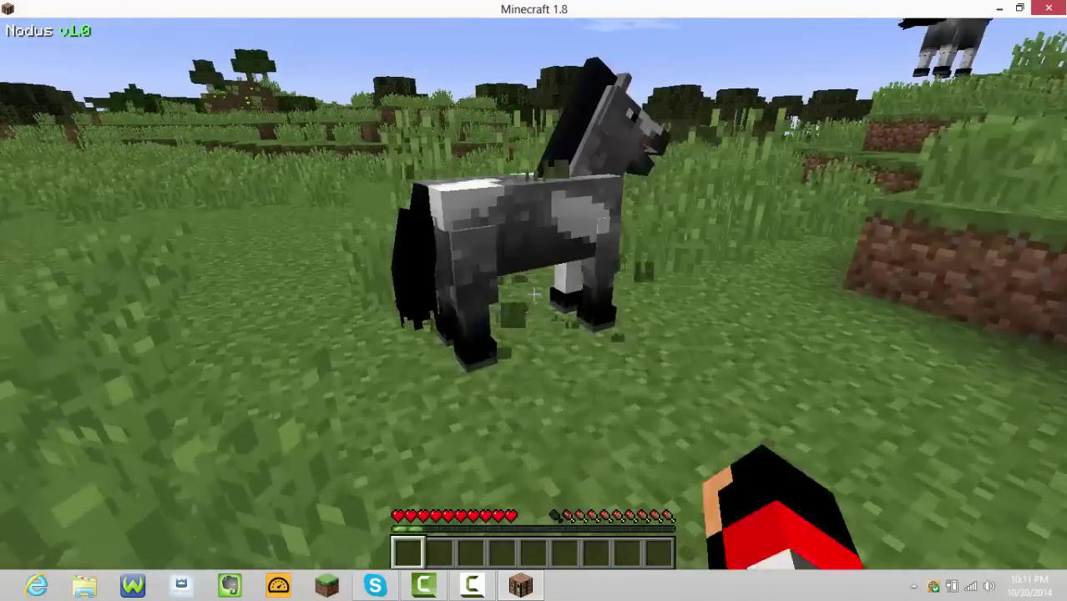
click(534, 294)
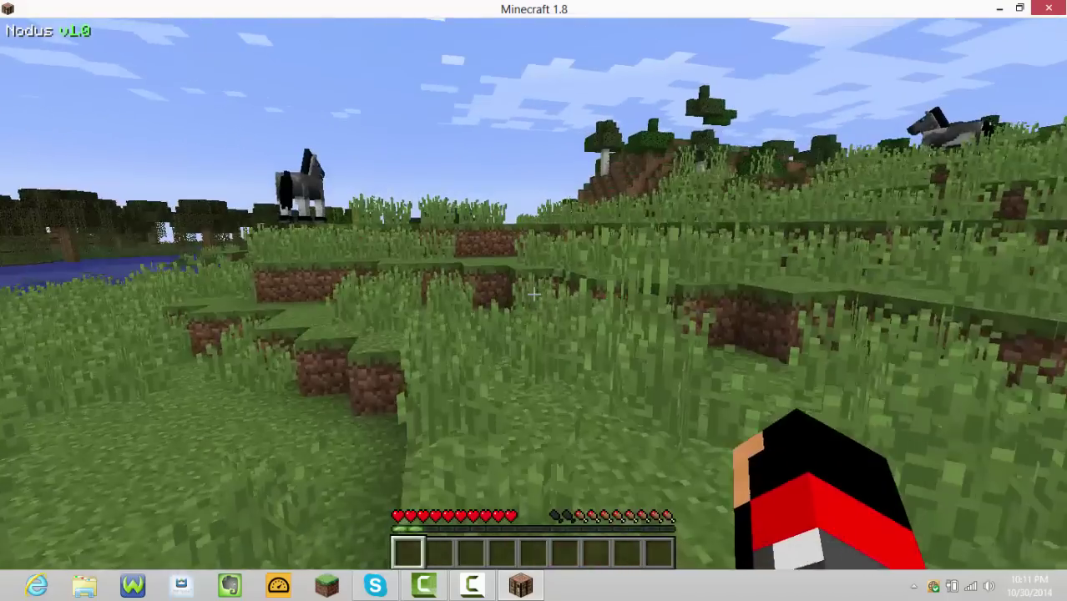
key(w)
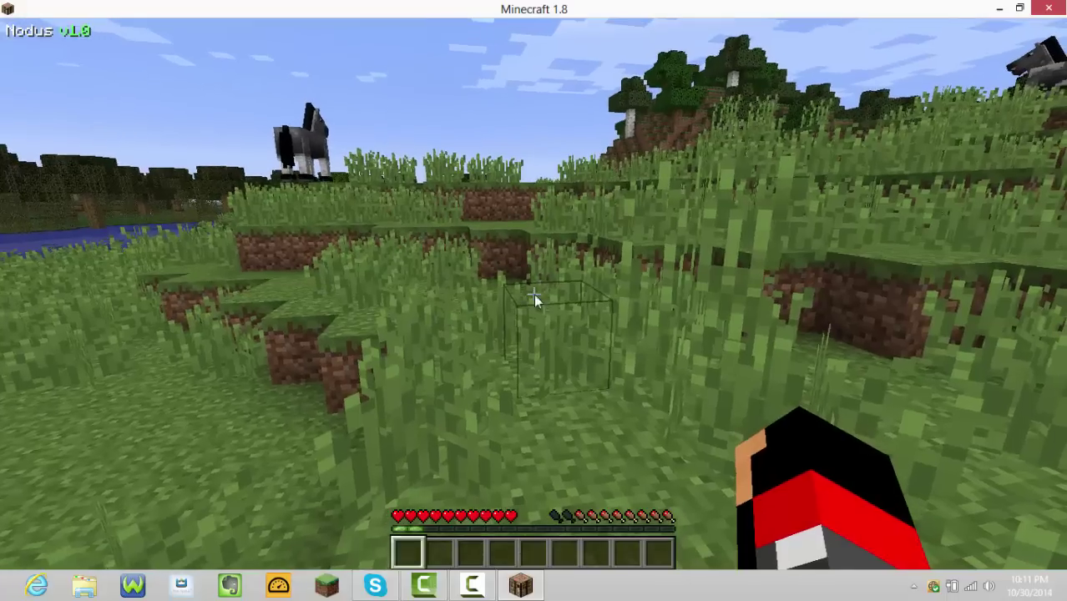
key(Escape)
click(515, 193)
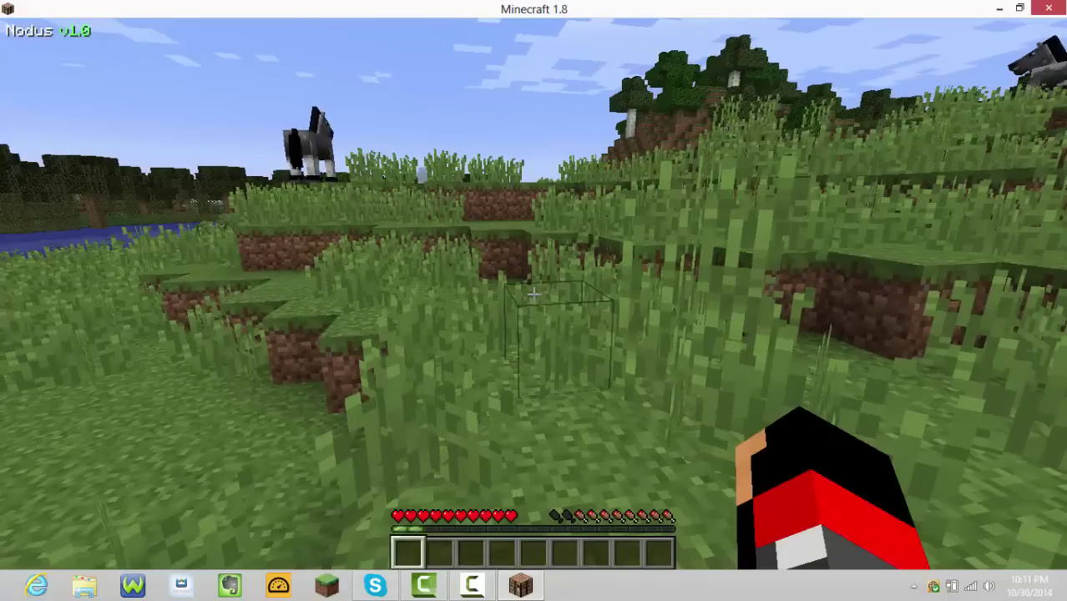
key(space)
key(Escape)
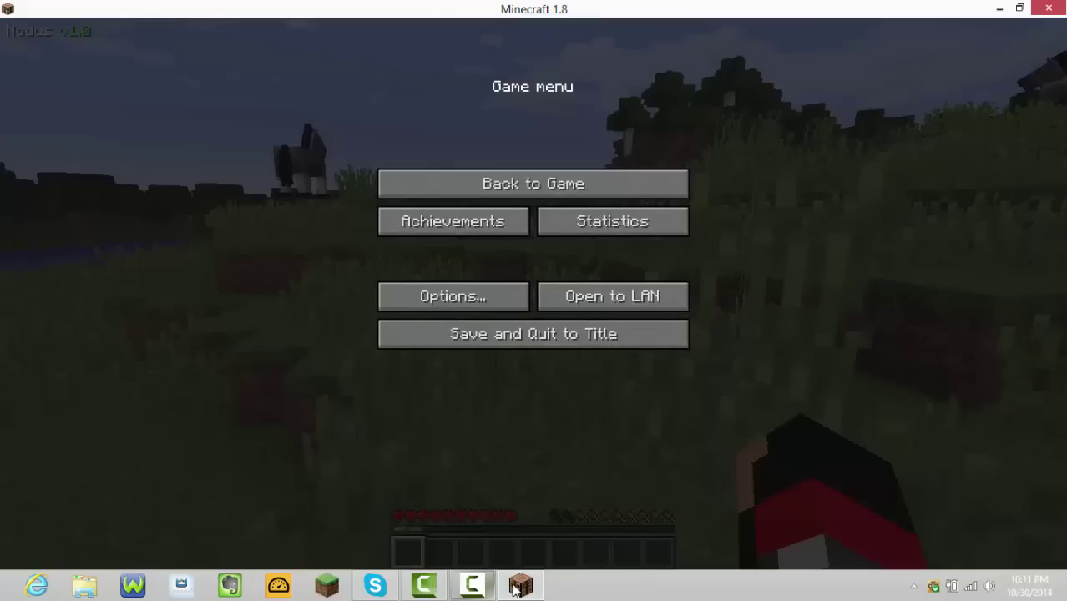
click(472, 586)
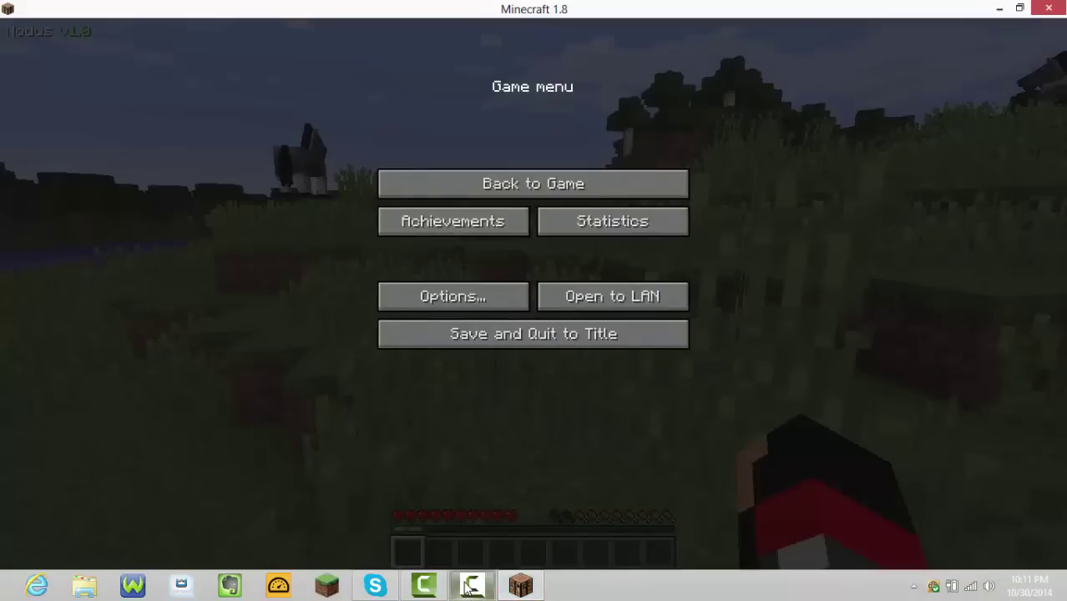
click(470, 586)
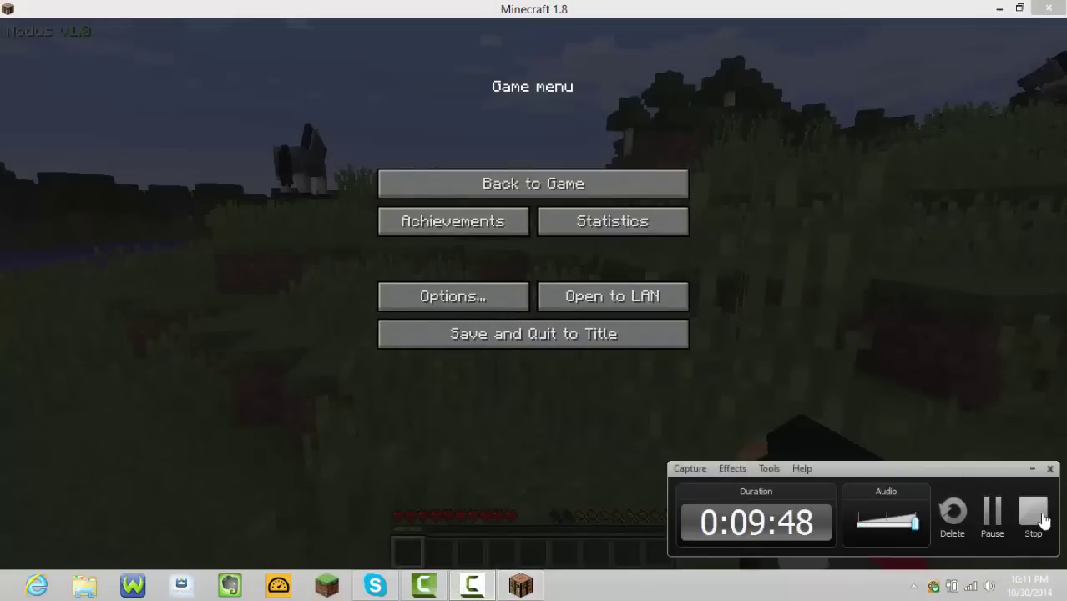
click(991, 516)
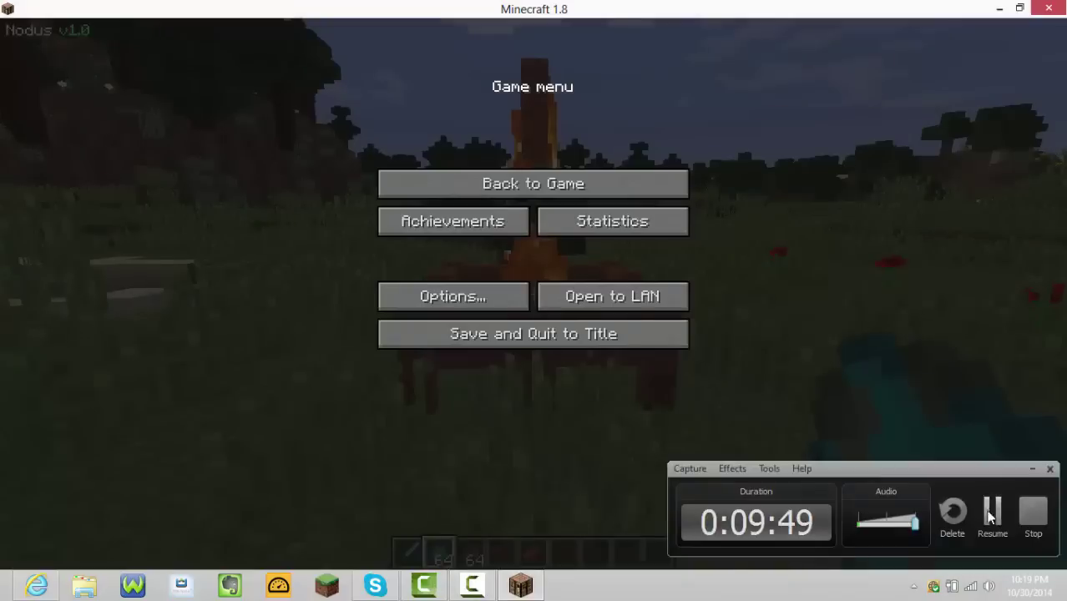
click(991, 517)
Return to the game, check the inventory, equip the Diamond Sword and strike at the burning zombie inside the fence pen.
click(635, 185)
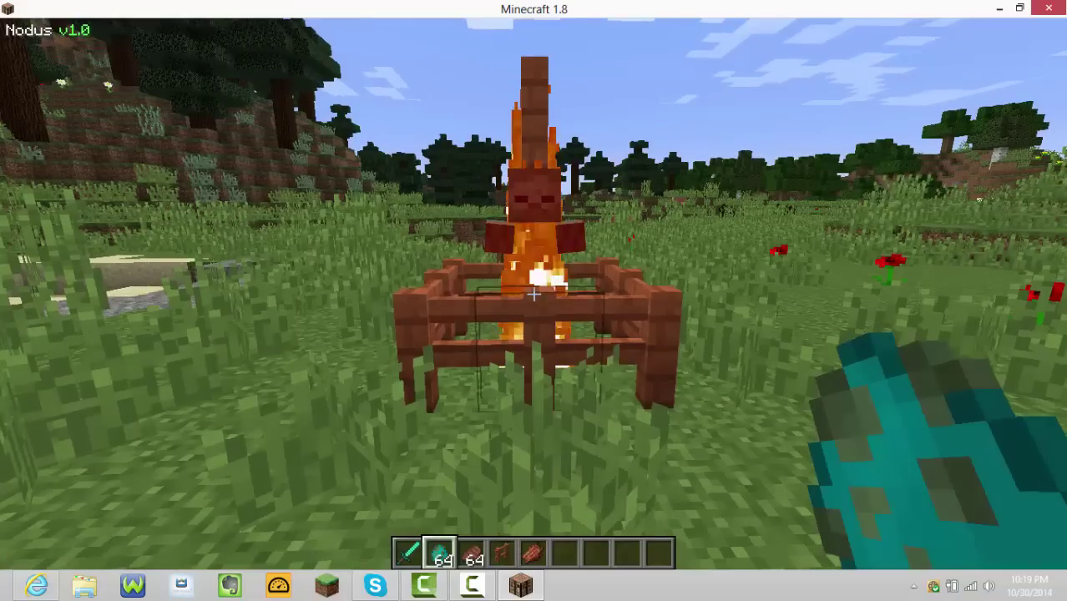
key(e)
key(e)
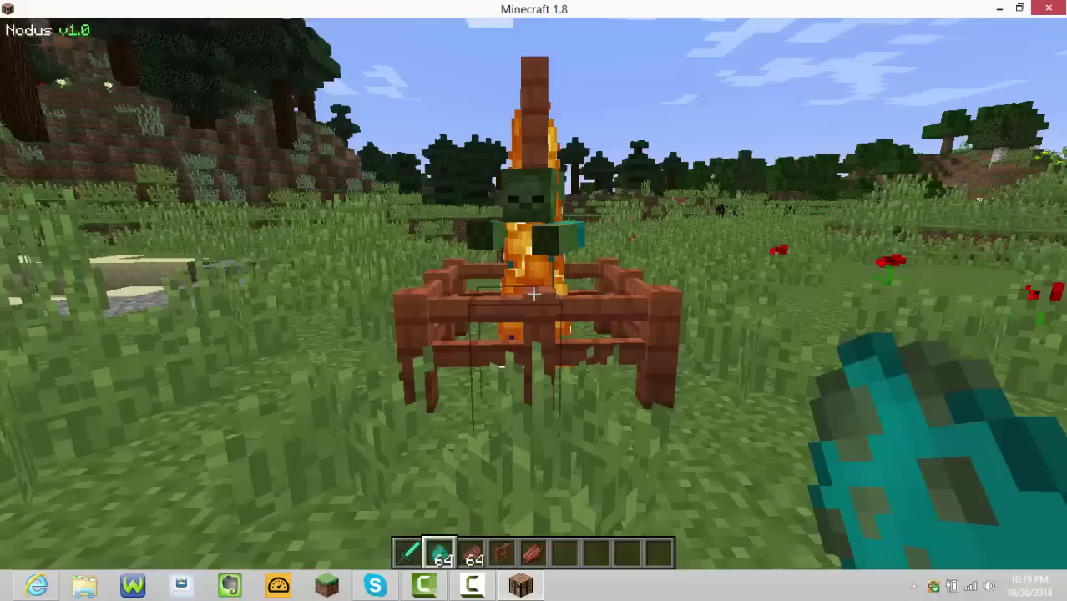
key(1)
key(w)
key(s)
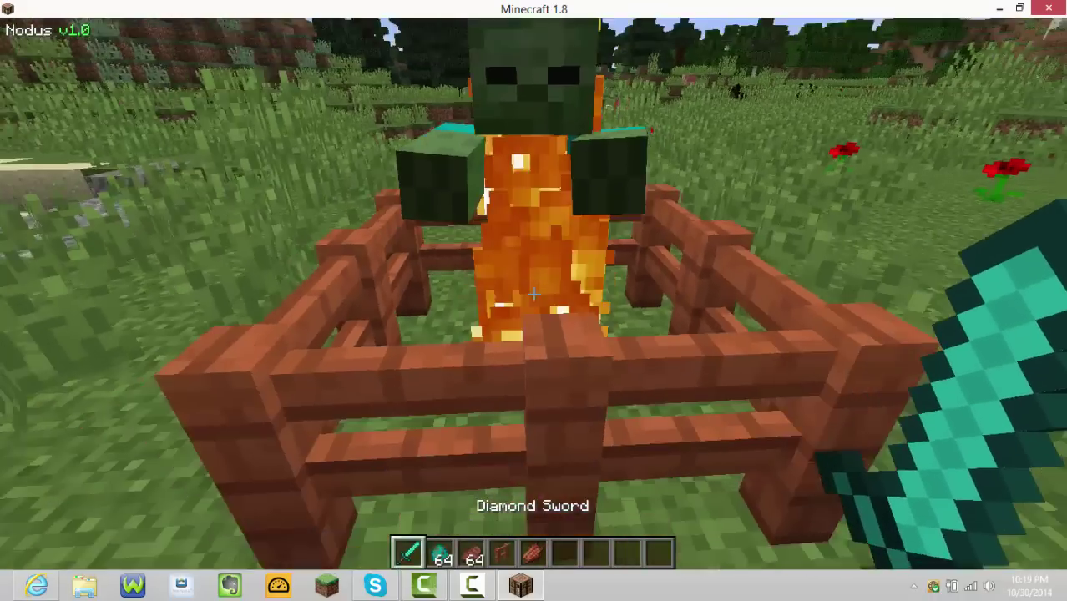
click(533, 294)
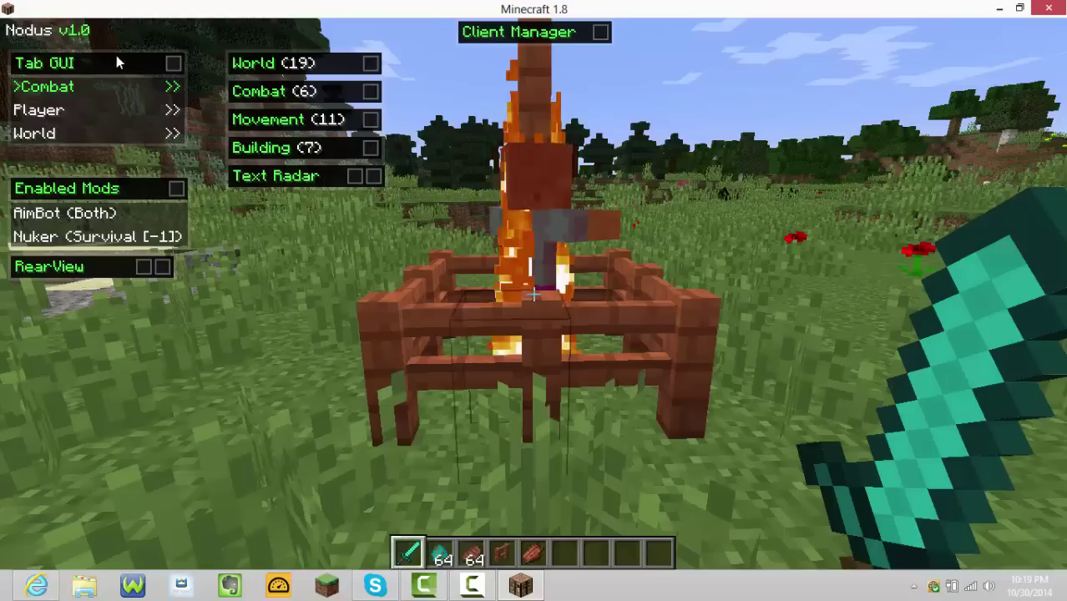
Reopen the Nodus overlay, move the Text Radar window below the category list and switch its mode twice.
key(Escape)
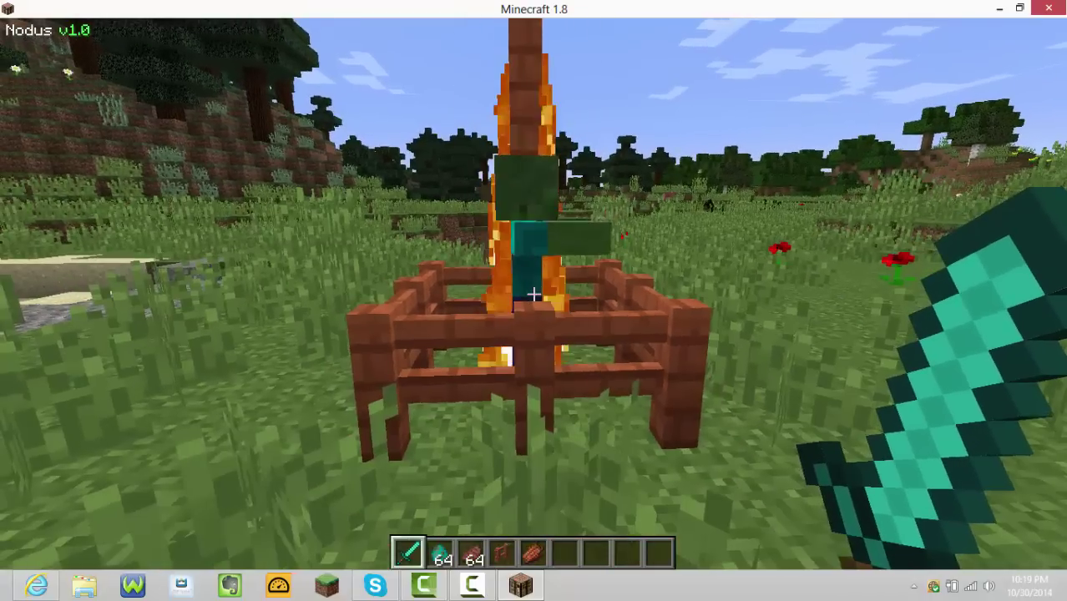
key(y)
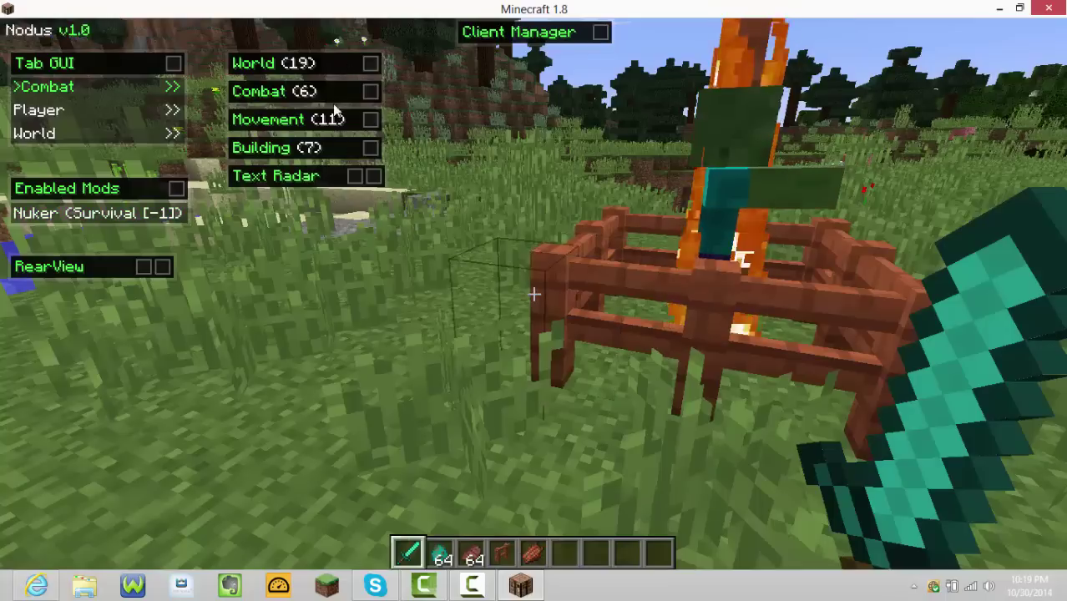
drag(314, 177, 320, 227)
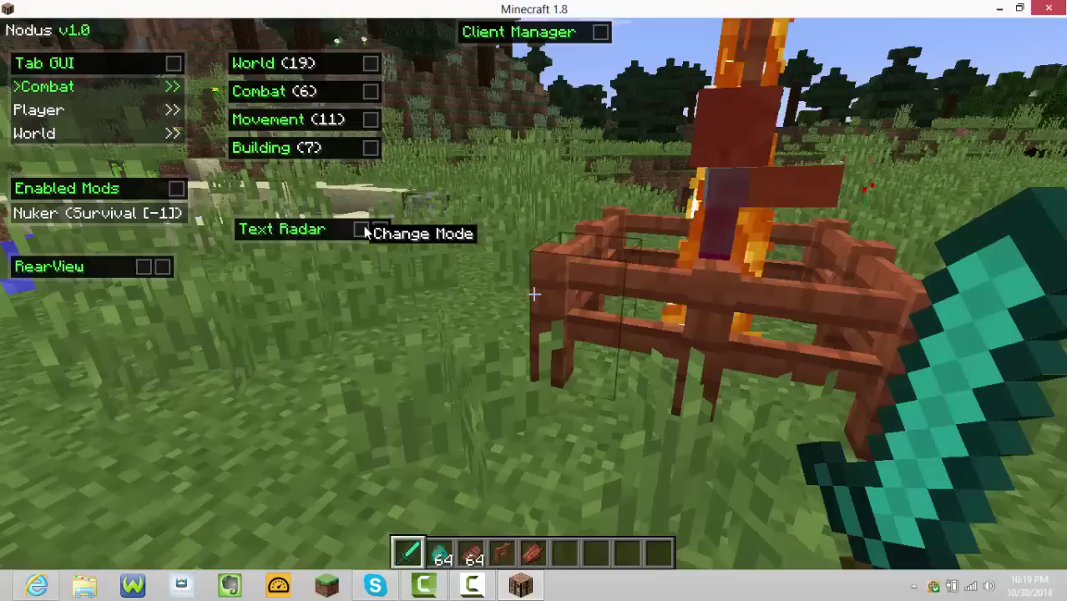
click(365, 229)
click(365, 229)
Expand the Building category and move it to free space beside the other windows, and expand the Client Manager.
click(370, 151)
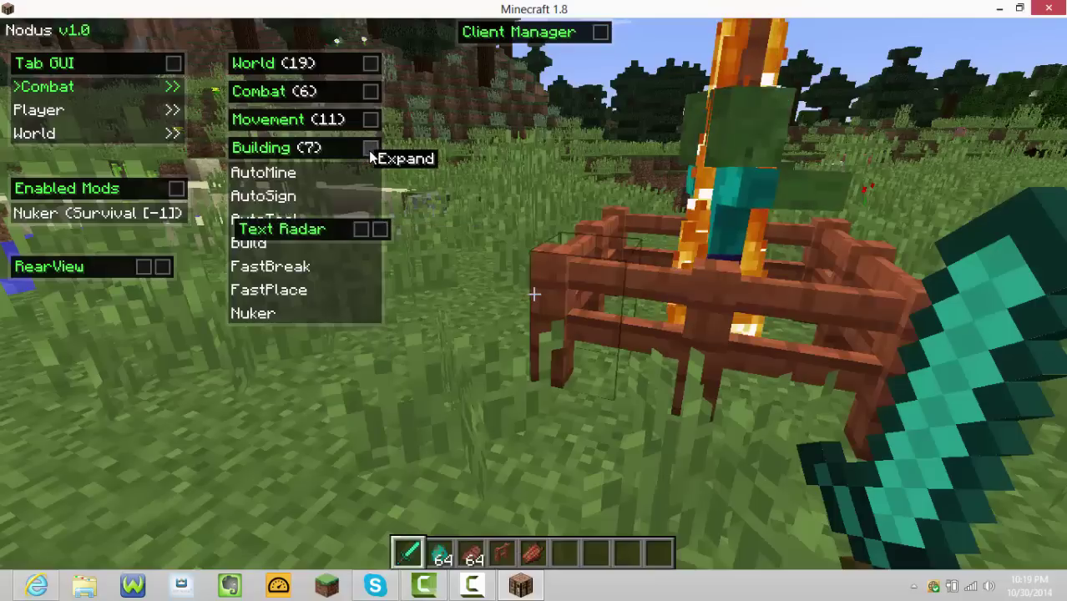
drag(330, 152, 739, 142)
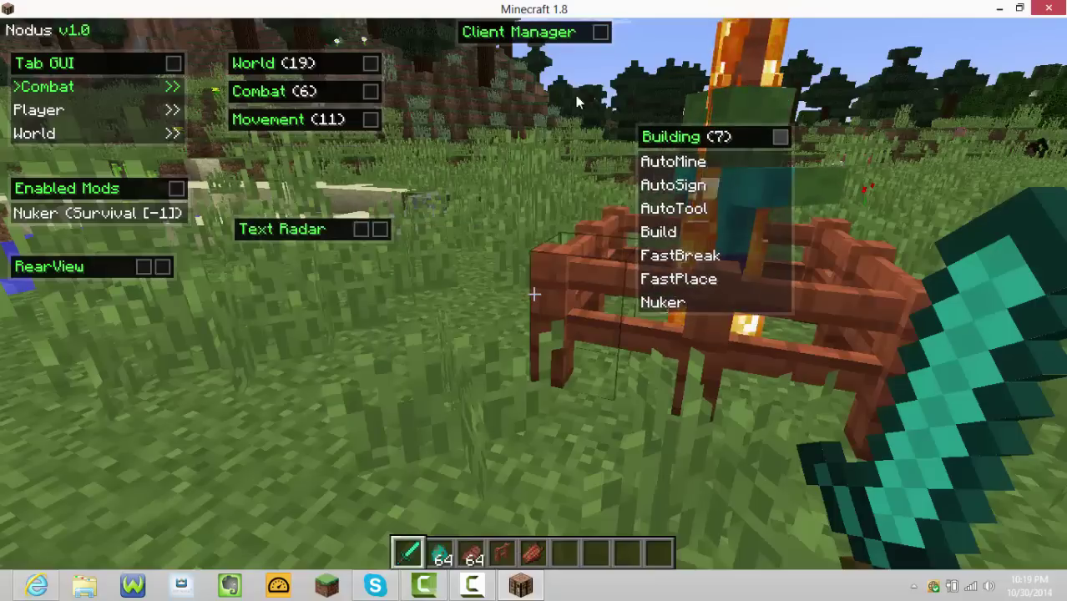
click(598, 33)
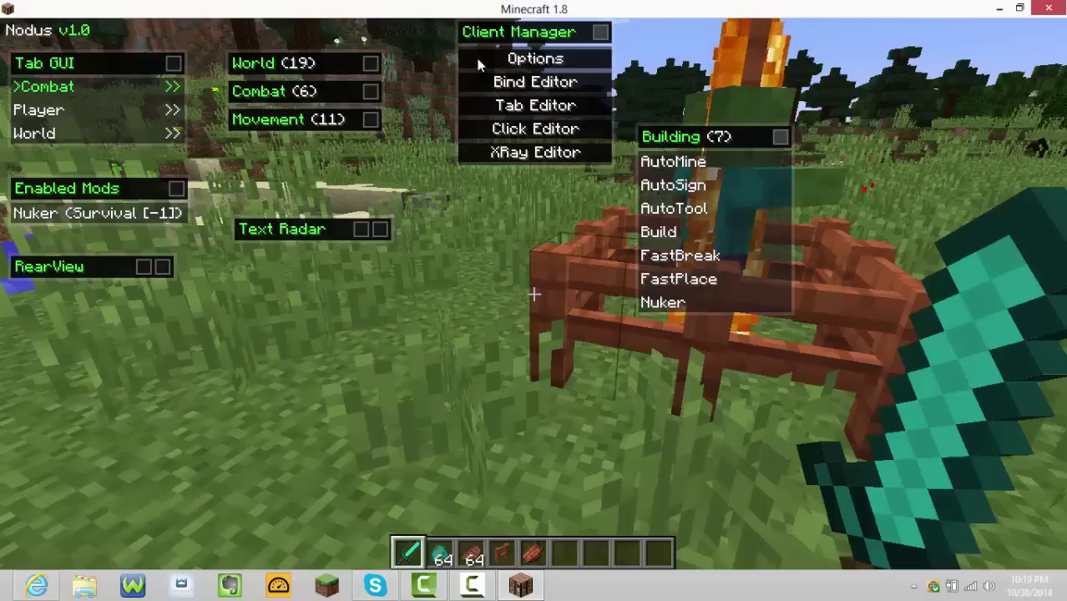
Expand the Movement category and place it directly beneath the Client Manager.
click(371, 119)
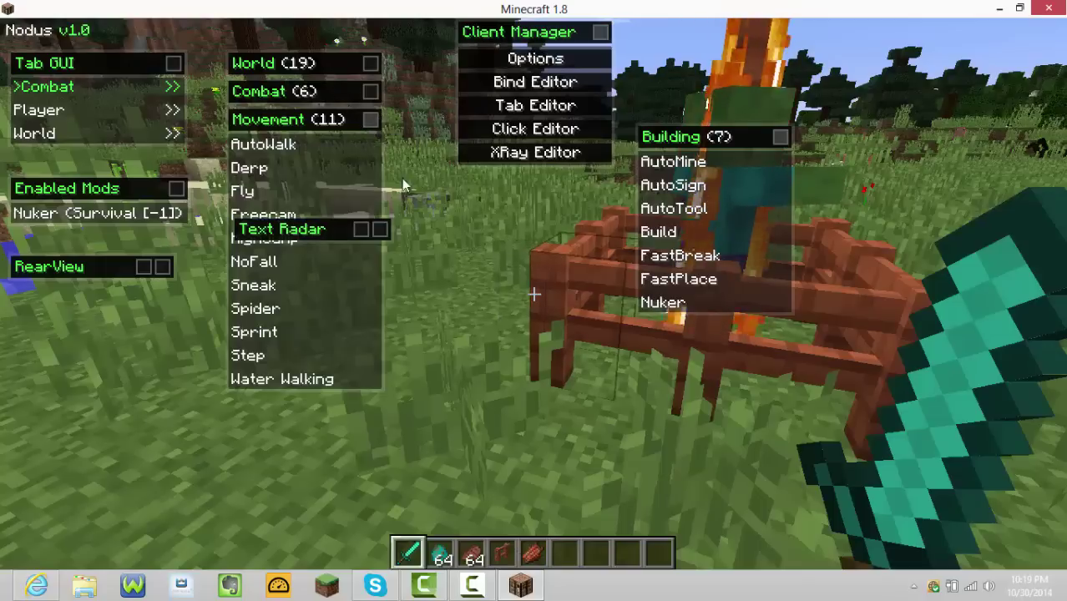
drag(293, 119, 497, 234)
drag(513, 185, 480, 226)
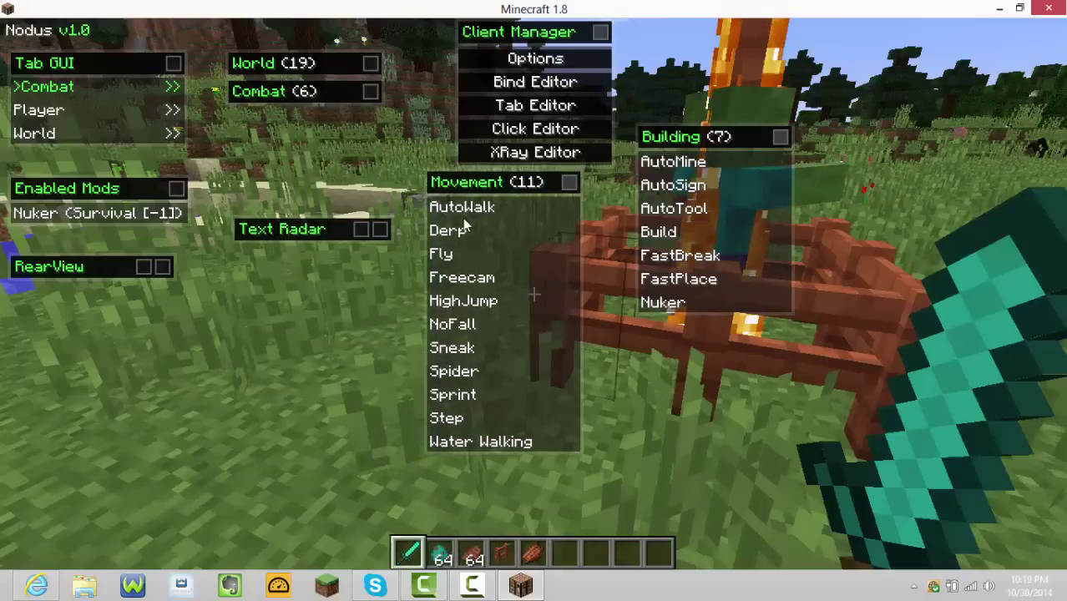
Try the Fly and Water Walking mods in the Movement category and close the Nodus overlay.
click(451, 252)
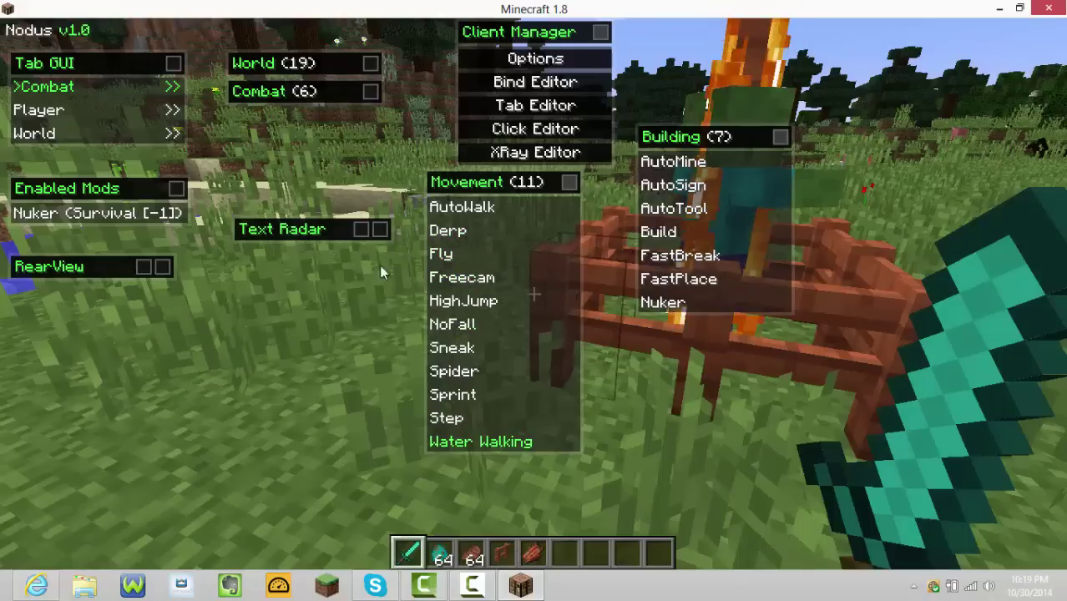
click(468, 442)
key(Escape)
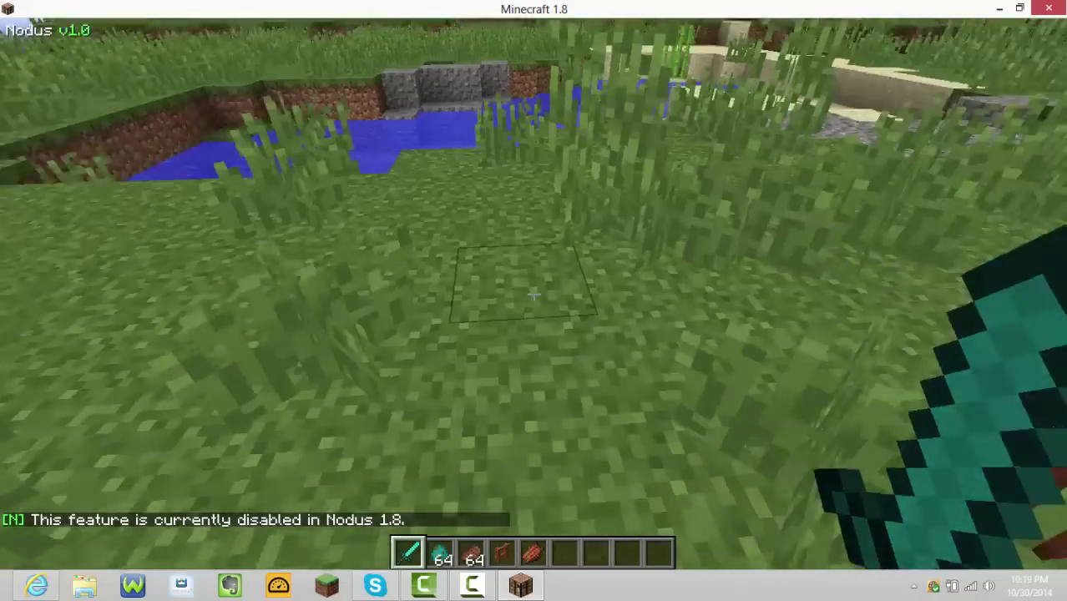
Switch to the Steak, walk onto the pond to test Water Walking and climb back onto the grass.
key(3)
key(w)
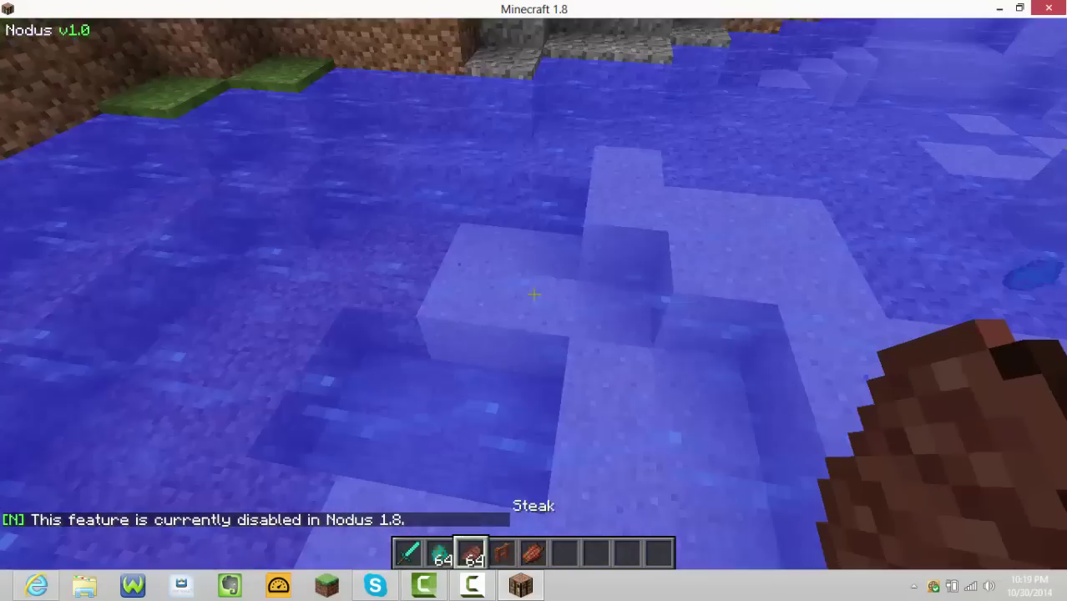
key(space)
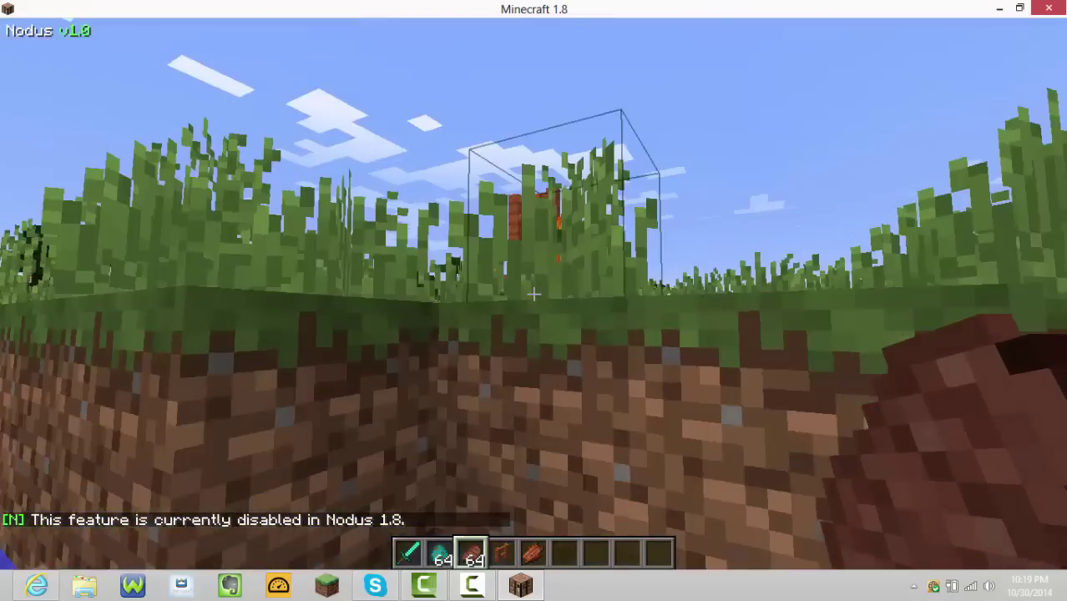
key(w)
key(space)
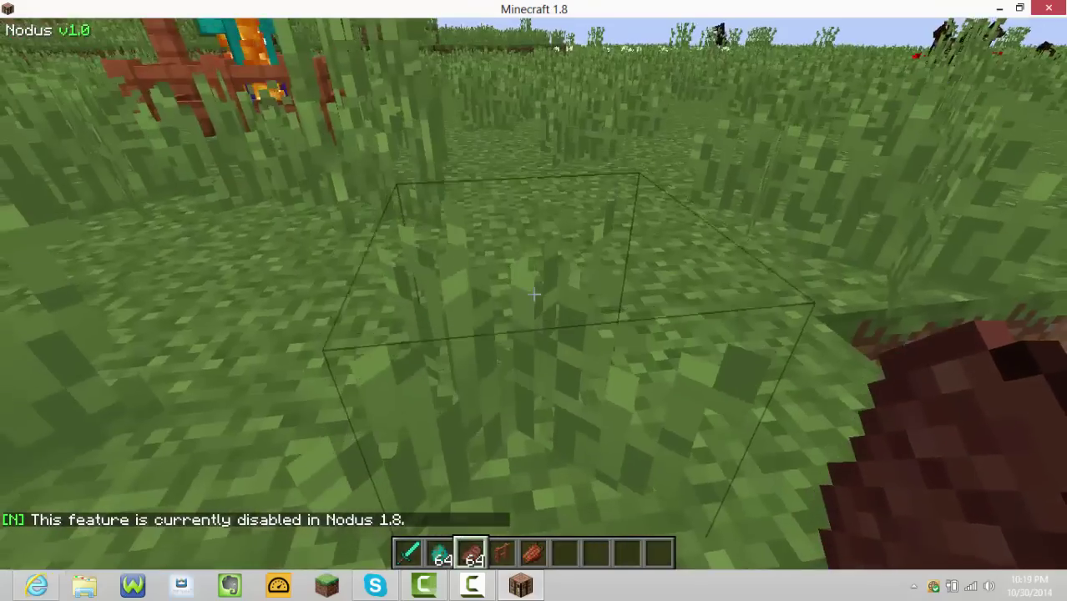
Go back into the pond, collect the floating spawn eggs and climb out onto the bank.
key(w)
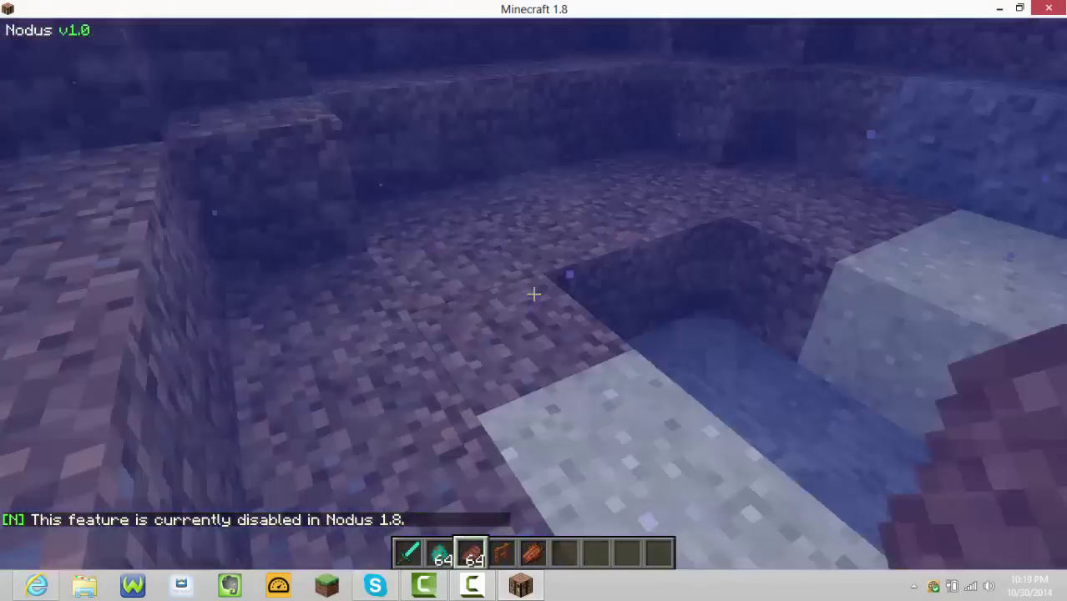
key(space)
key(w)
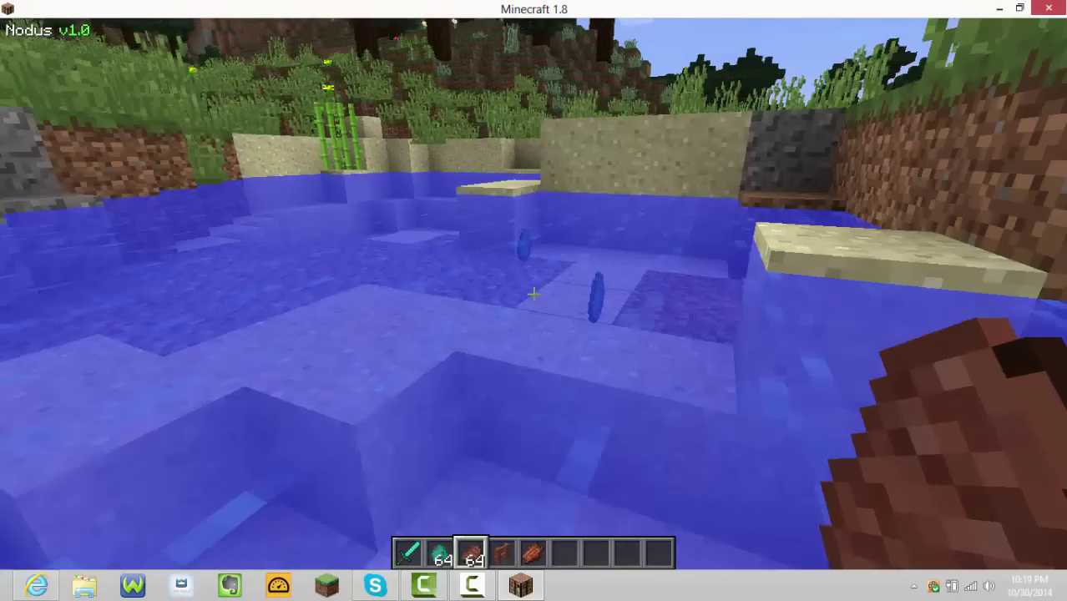
key(w)
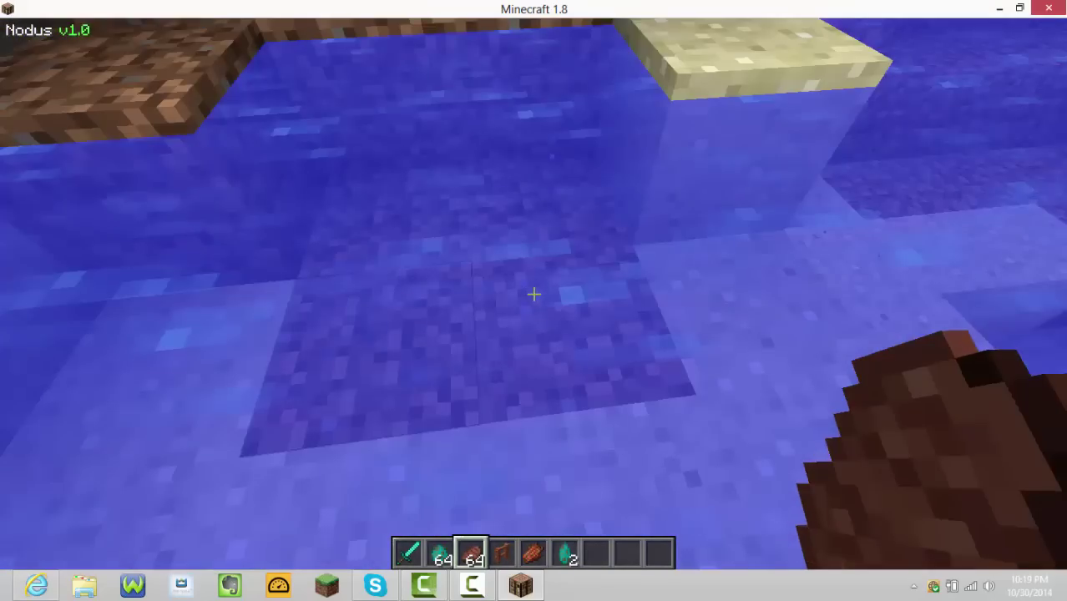
key(w)
key(space)
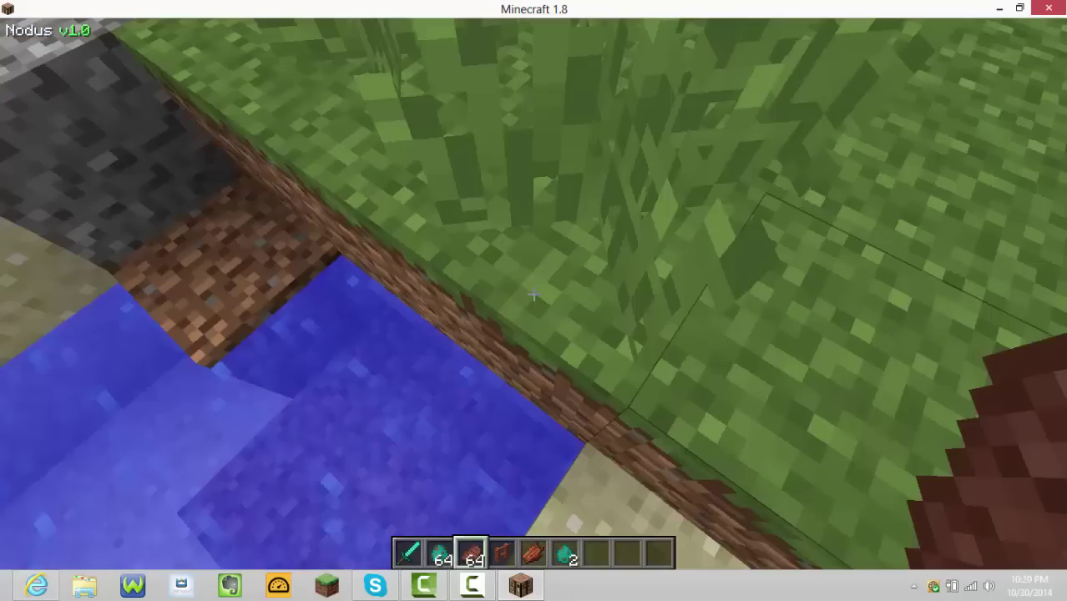
Reopen the Nodus overlay from the game, expand the Combat category and place it in the empty area beside Movement.
key(Escape)
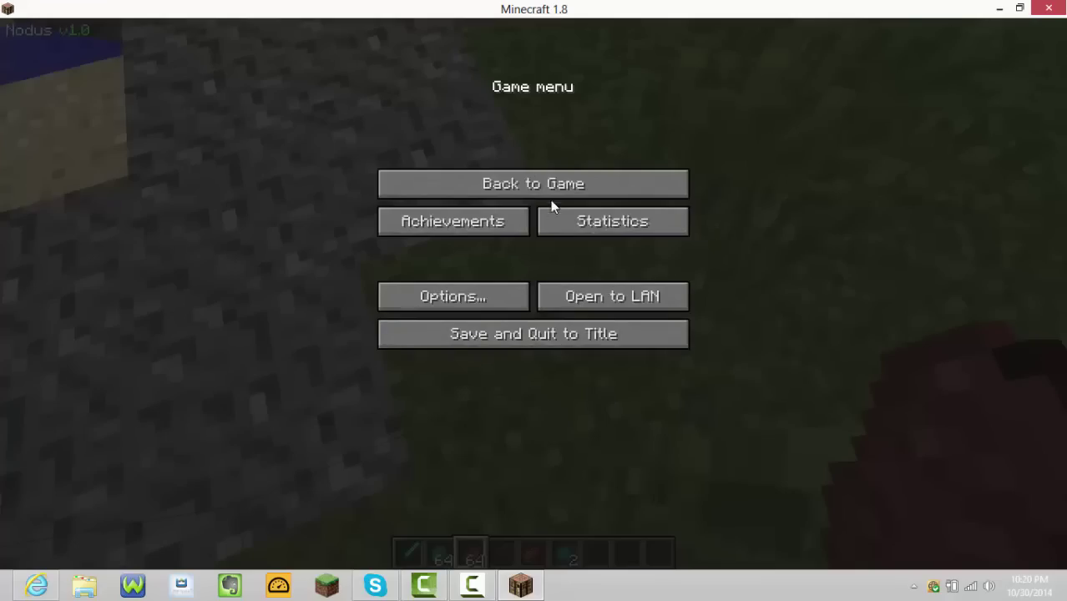
click(585, 183)
key(y)
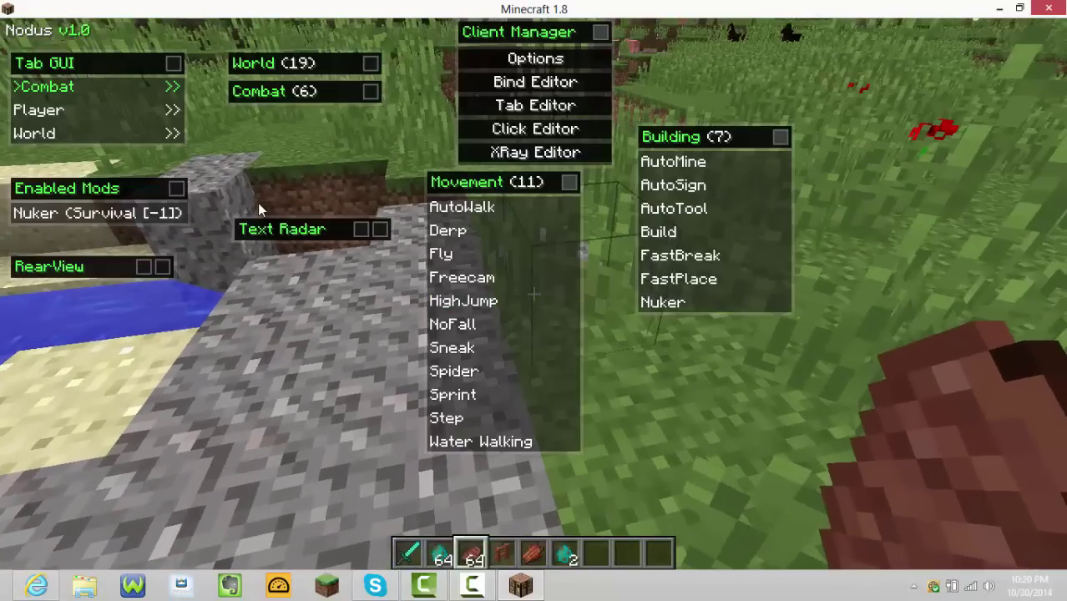
click(370, 93)
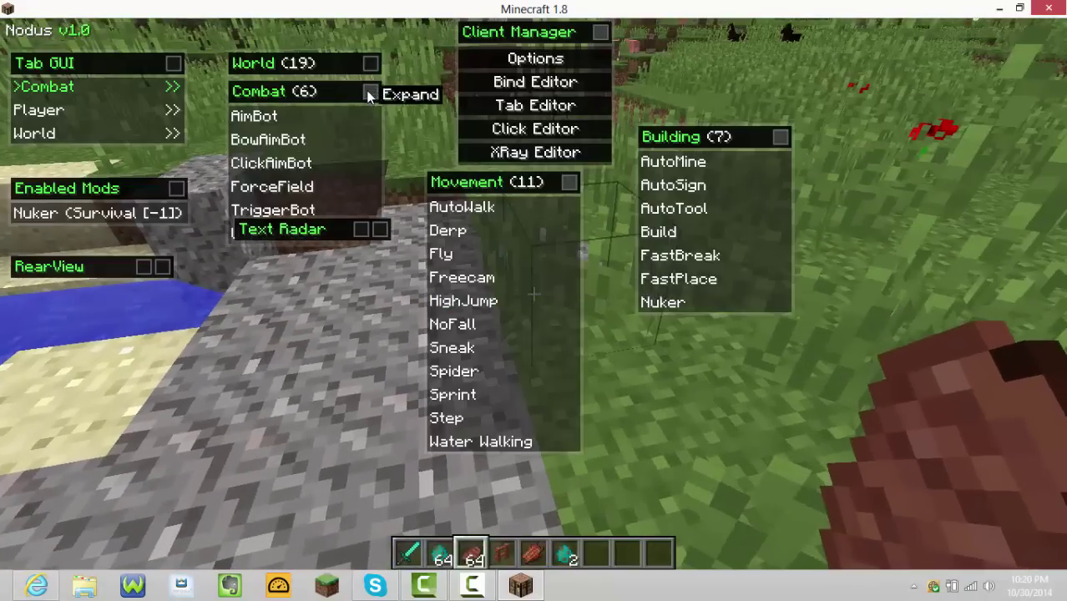
drag(270, 92, 200, 404)
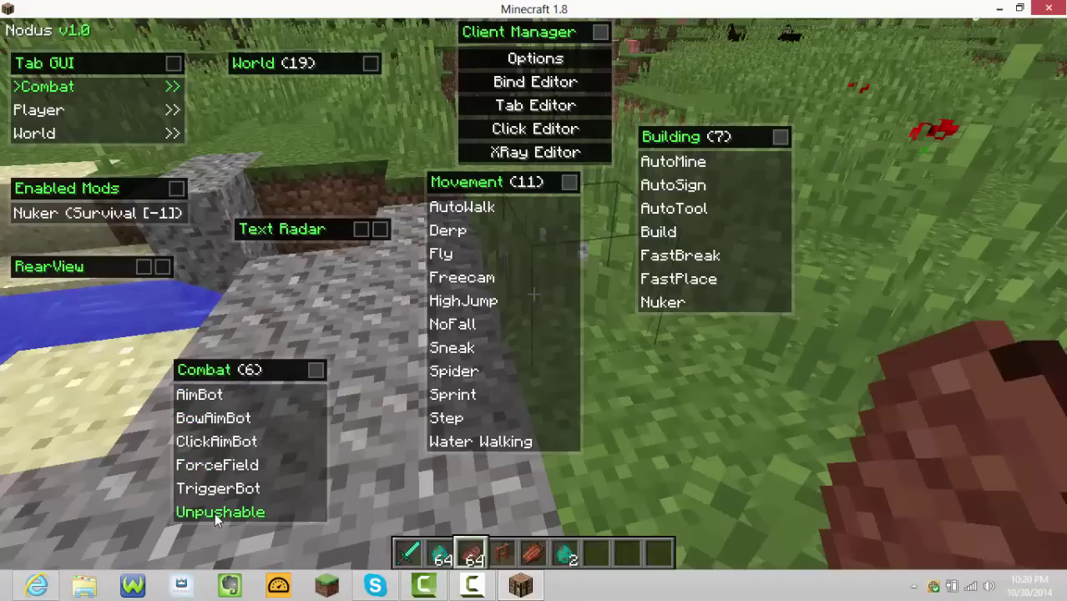
Expand the World category, move it beyond the Building list and dismiss the Norton performance alert.
click(369, 63)
drag(360, 66, 934, 35)
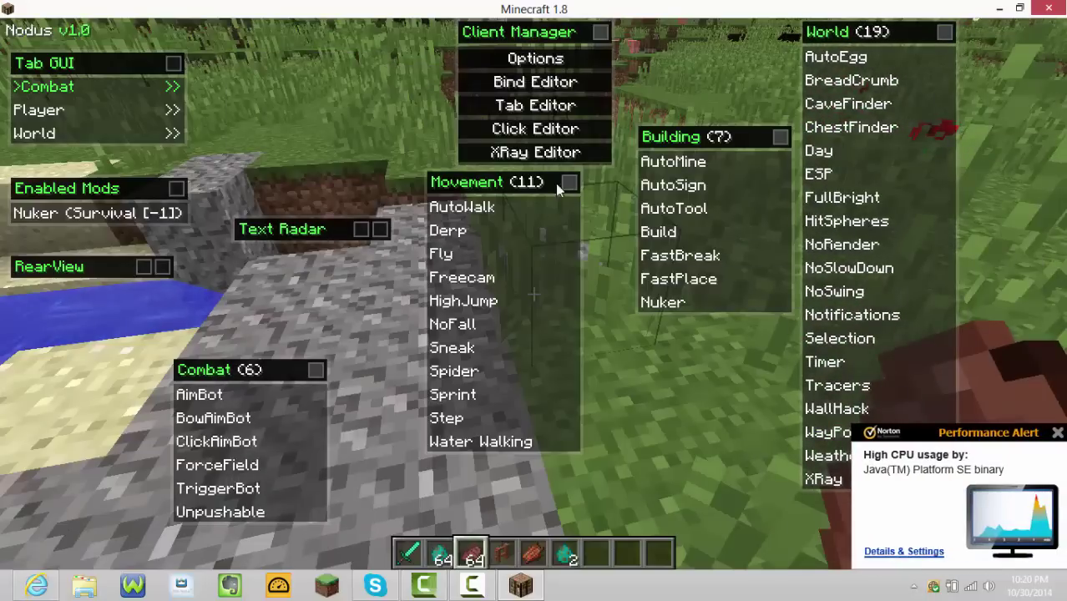
click(1057, 430)
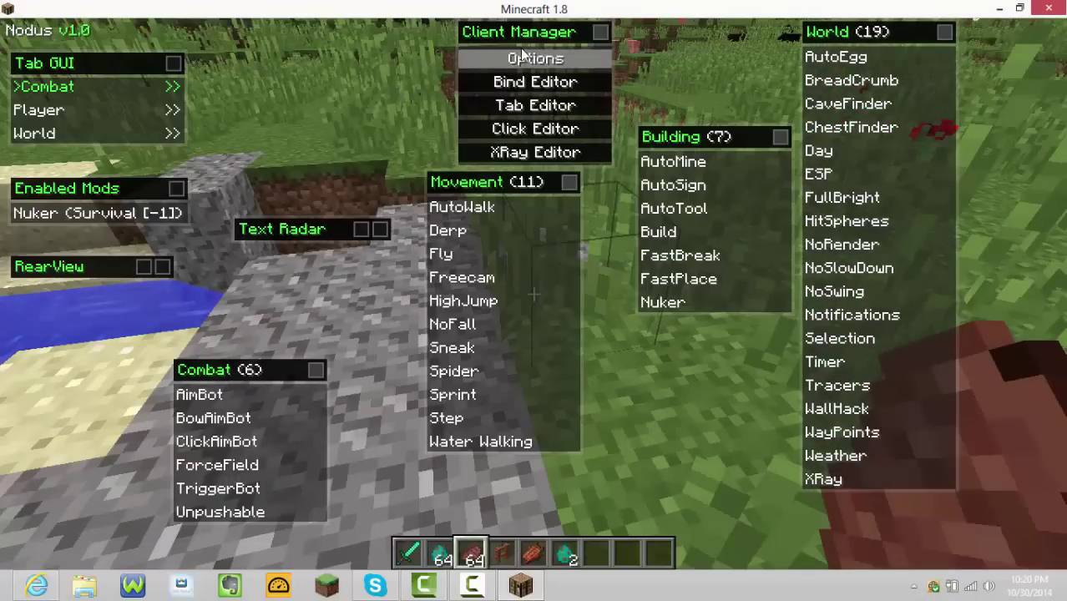
Close the Nodus overlay, leave the singleplayer world for the title screen and quit Minecraft.
key(Escape)
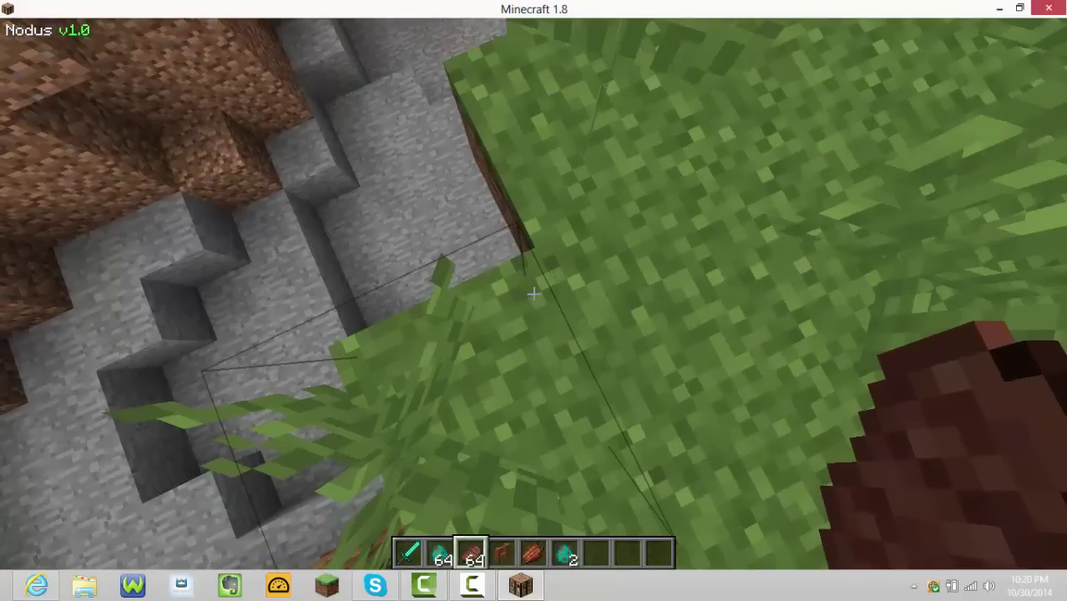
key(Escape)
click(544, 337)
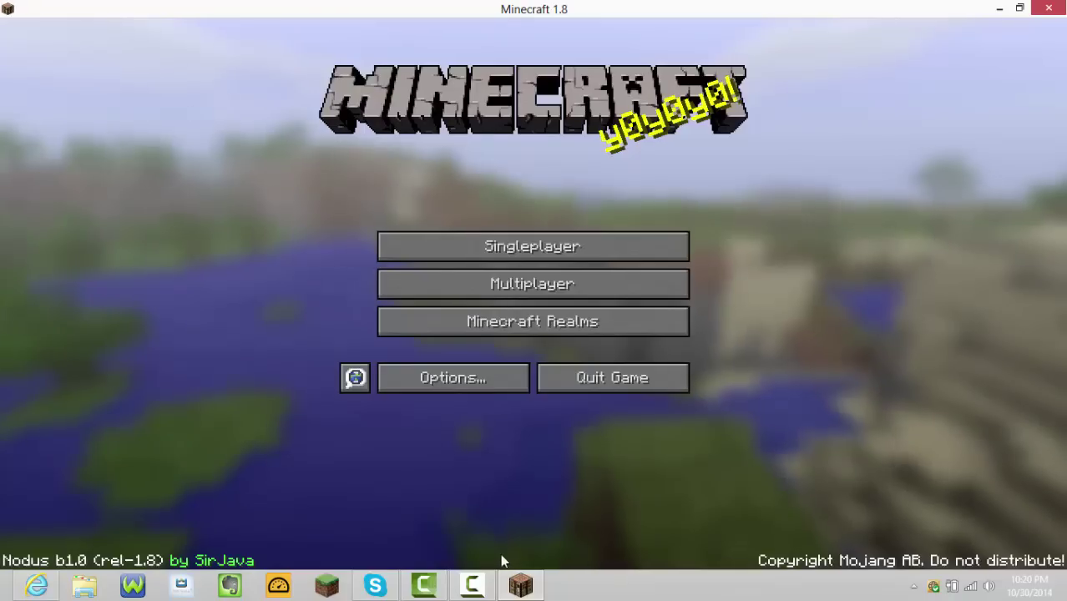
click(561, 376)
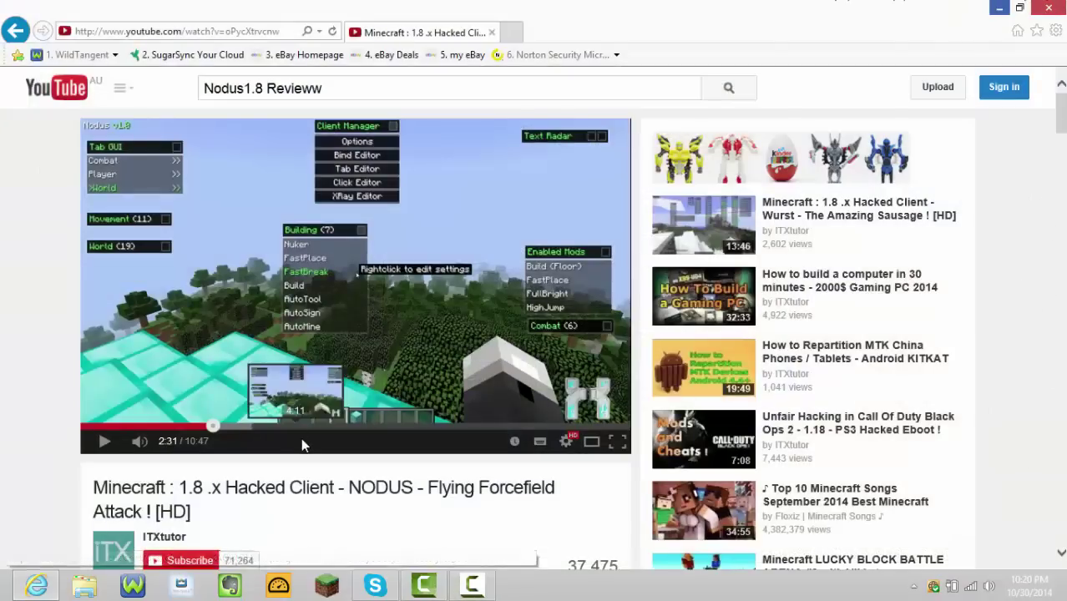
Skim the comments on the YouTube Nodus video page, close the browser and bring up the Camtasia recorder.
scroll(309, 451, down, 5)
scroll(385, 511, down, 6)
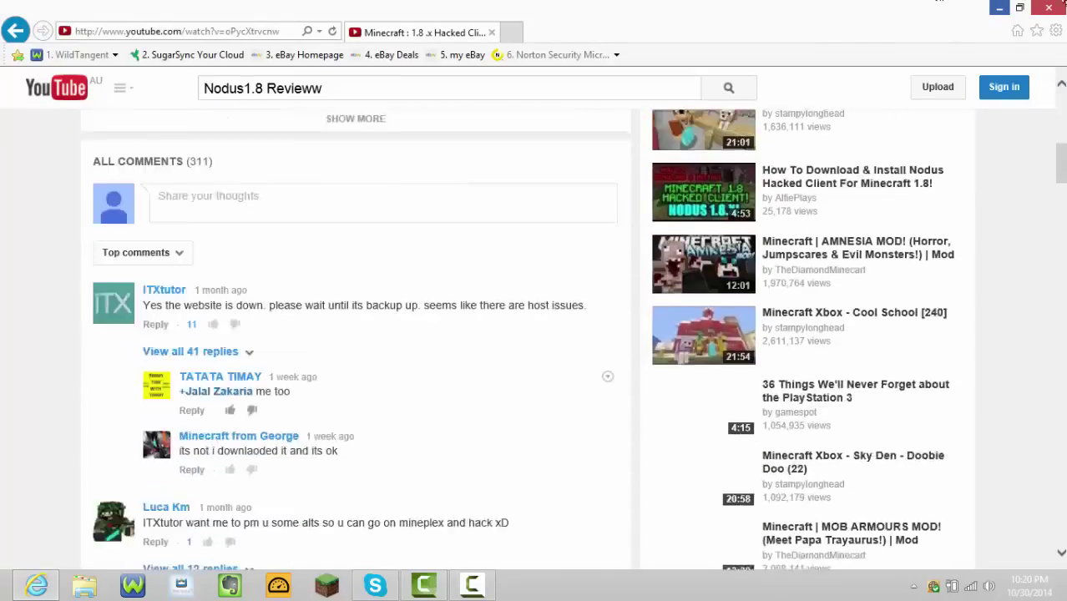
click(1049, 8)
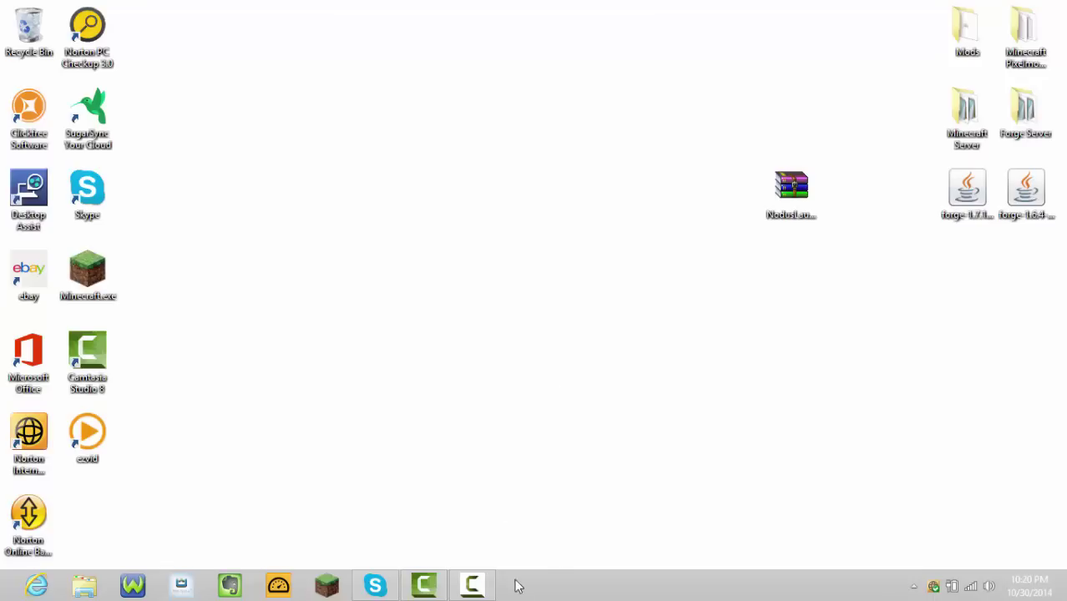
click(472, 586)
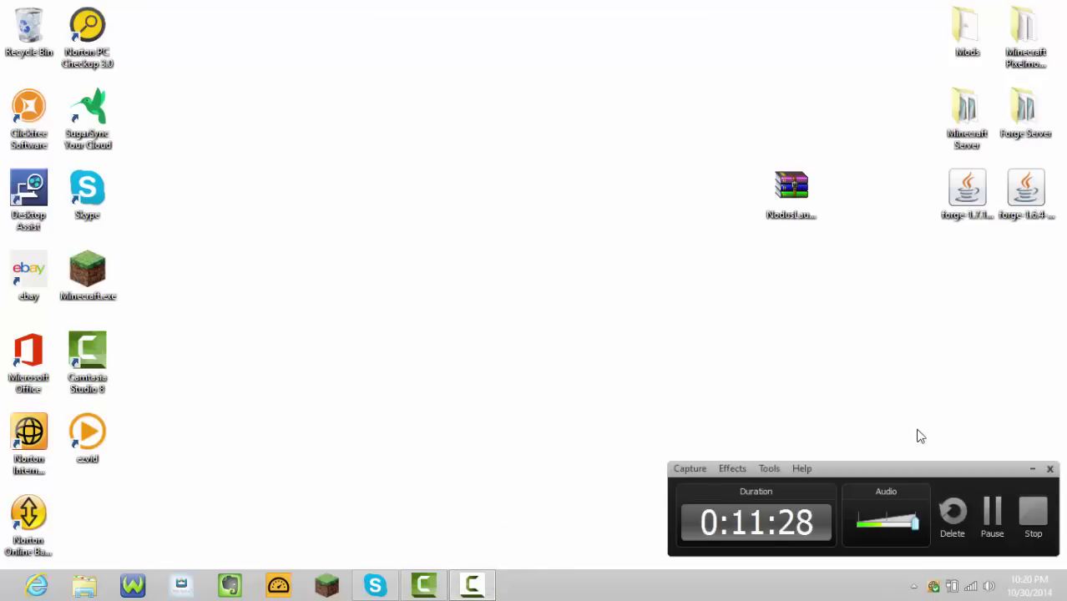